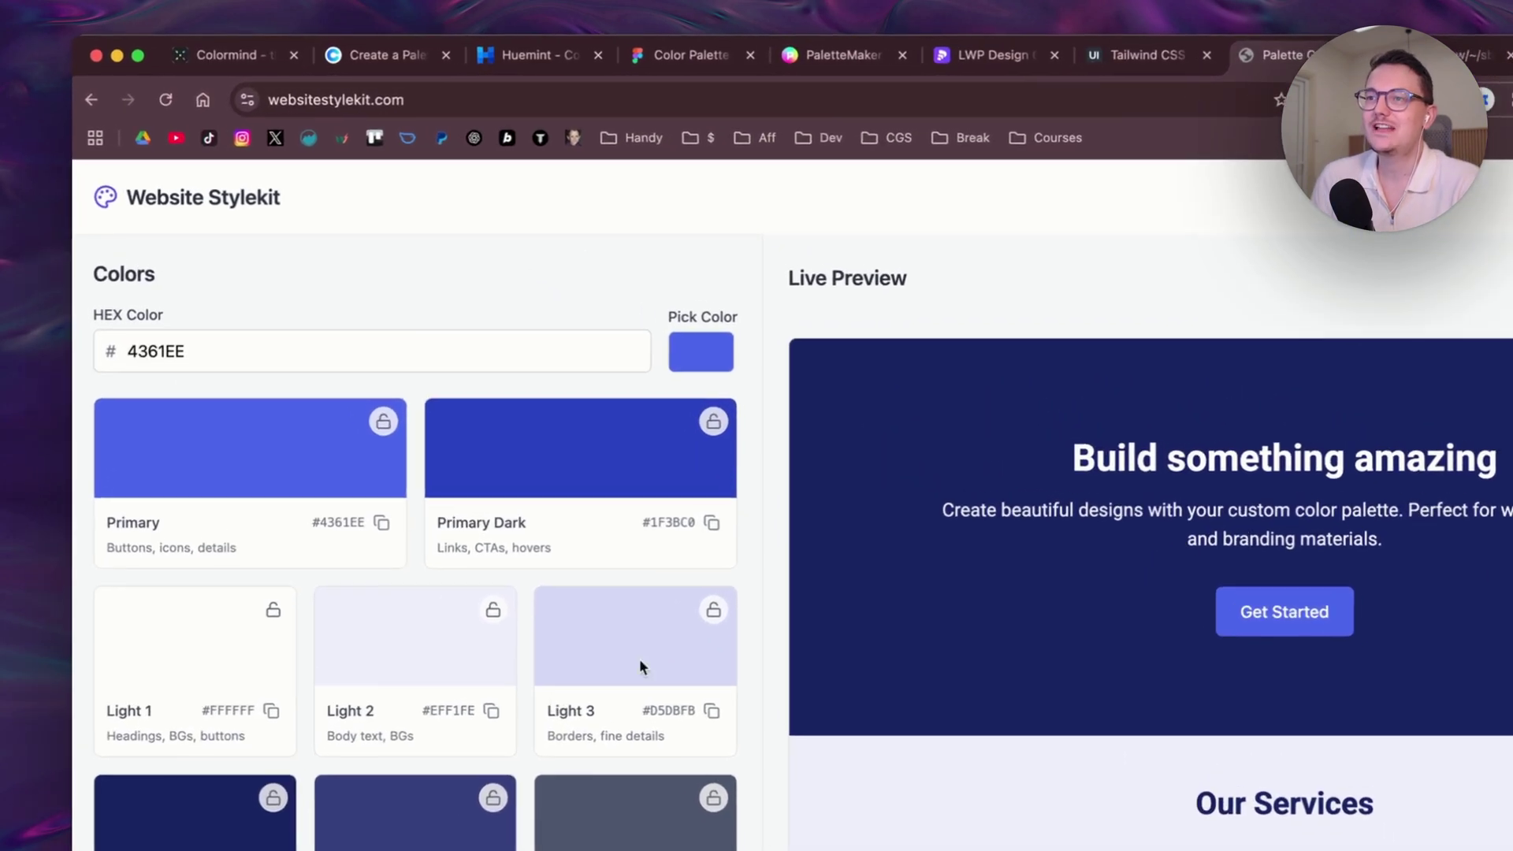
# Recolour the base brand colour from blue 4361EE to purple 803CD3 in the colour picker
pyautogui.click(722, 372)
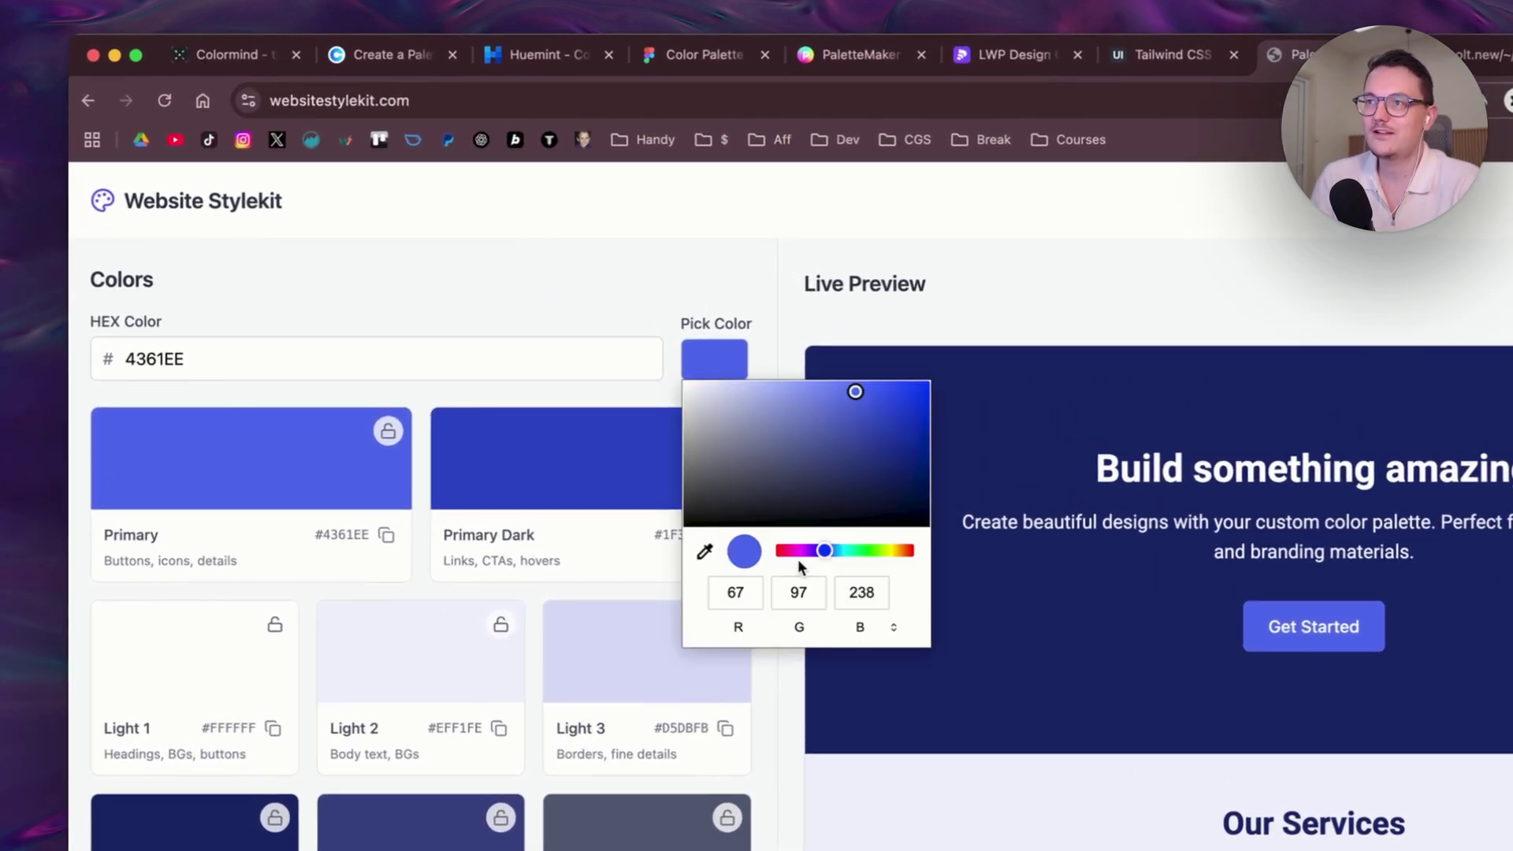
pyautogui.moveTo(825, 554)
pyautogui.mouseDown()
pyautogui.moveTo(791, 554)
pyautogui.moveTo(812, 555)
pyautogui.mouseUp()
pyautogui.moveTo(858, 395); pyautogui.dragTo(861, 409)
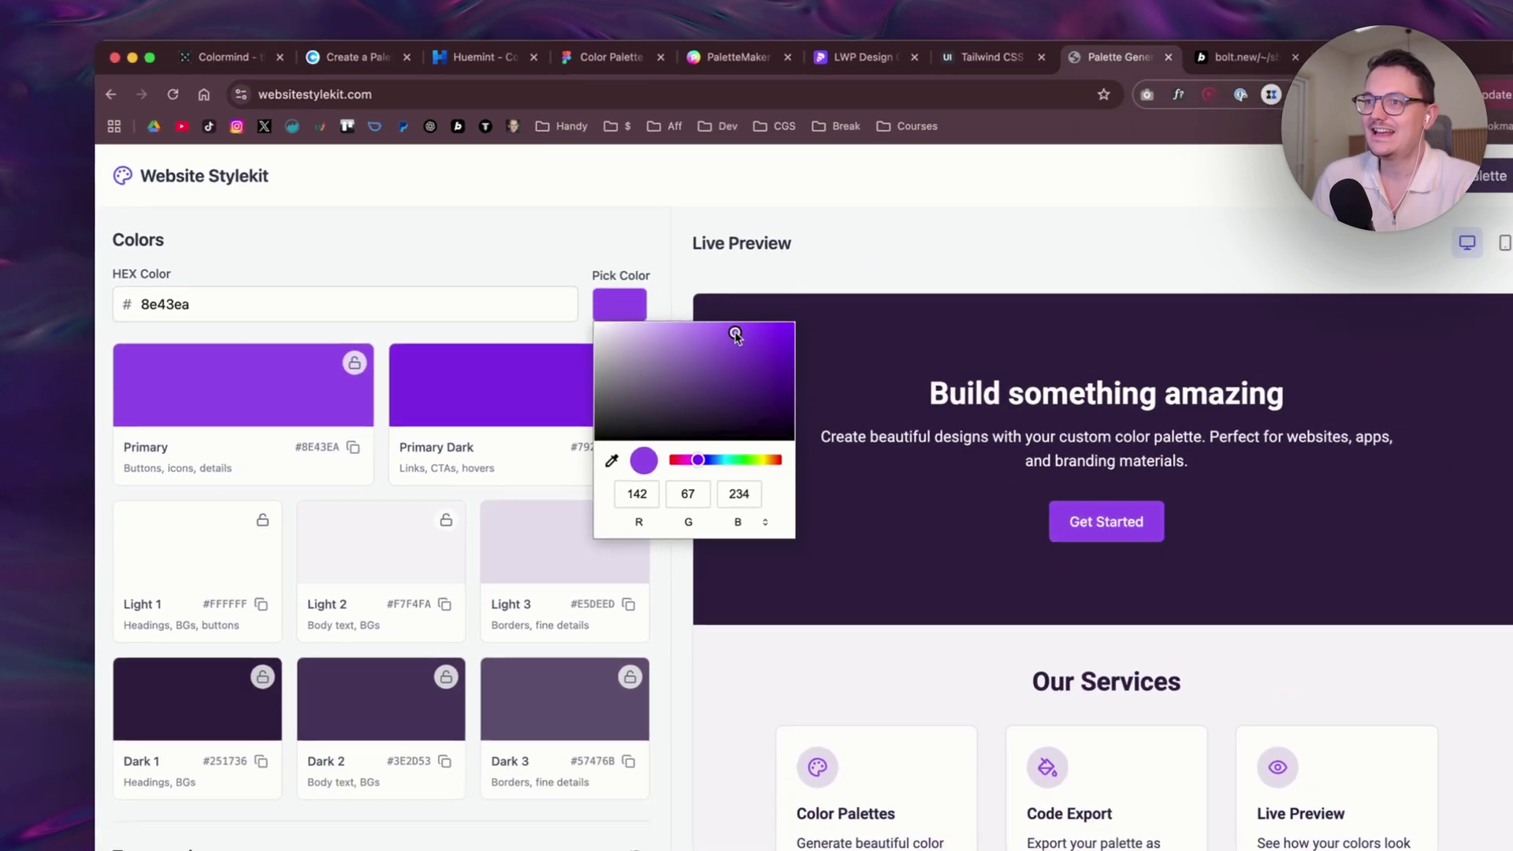
pyautogui.moveTo(686, 319); pyautogui.dragTo(684, 315)
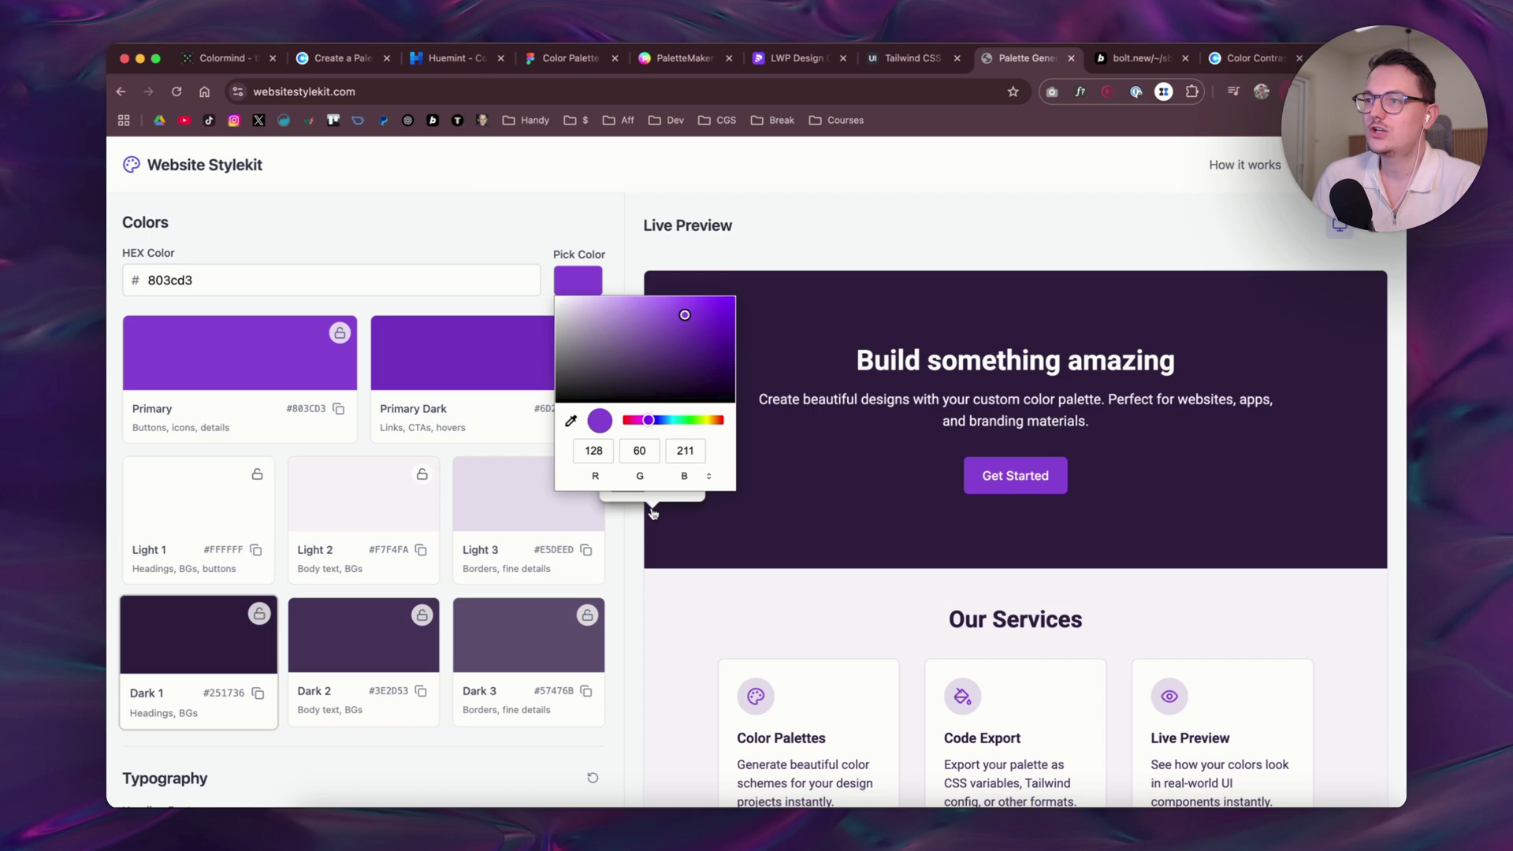
pyautogui.click(533, 439)
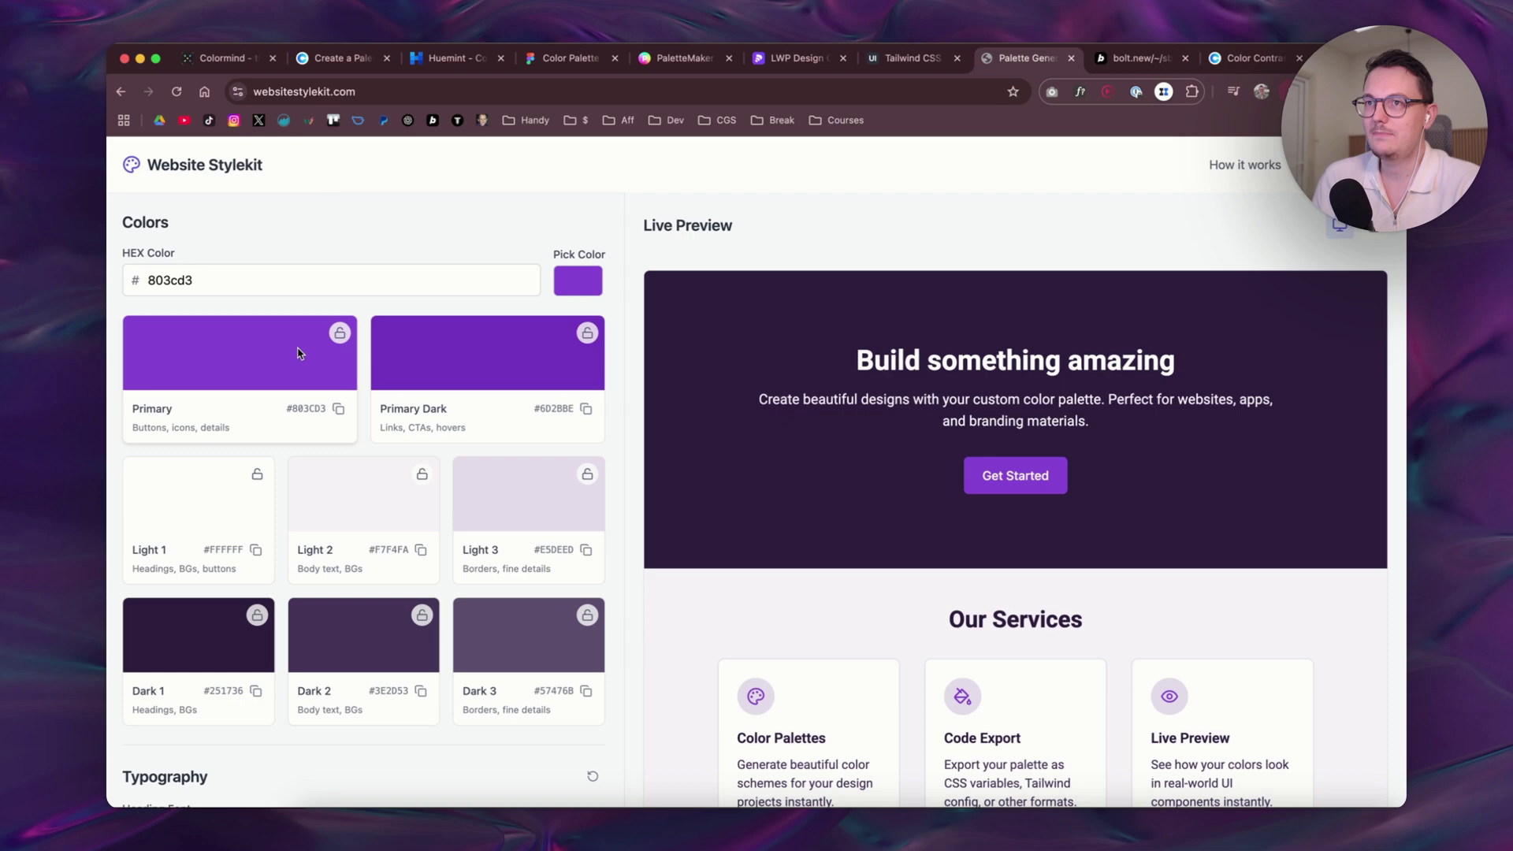
pyautogui.moveTo(734, 638)
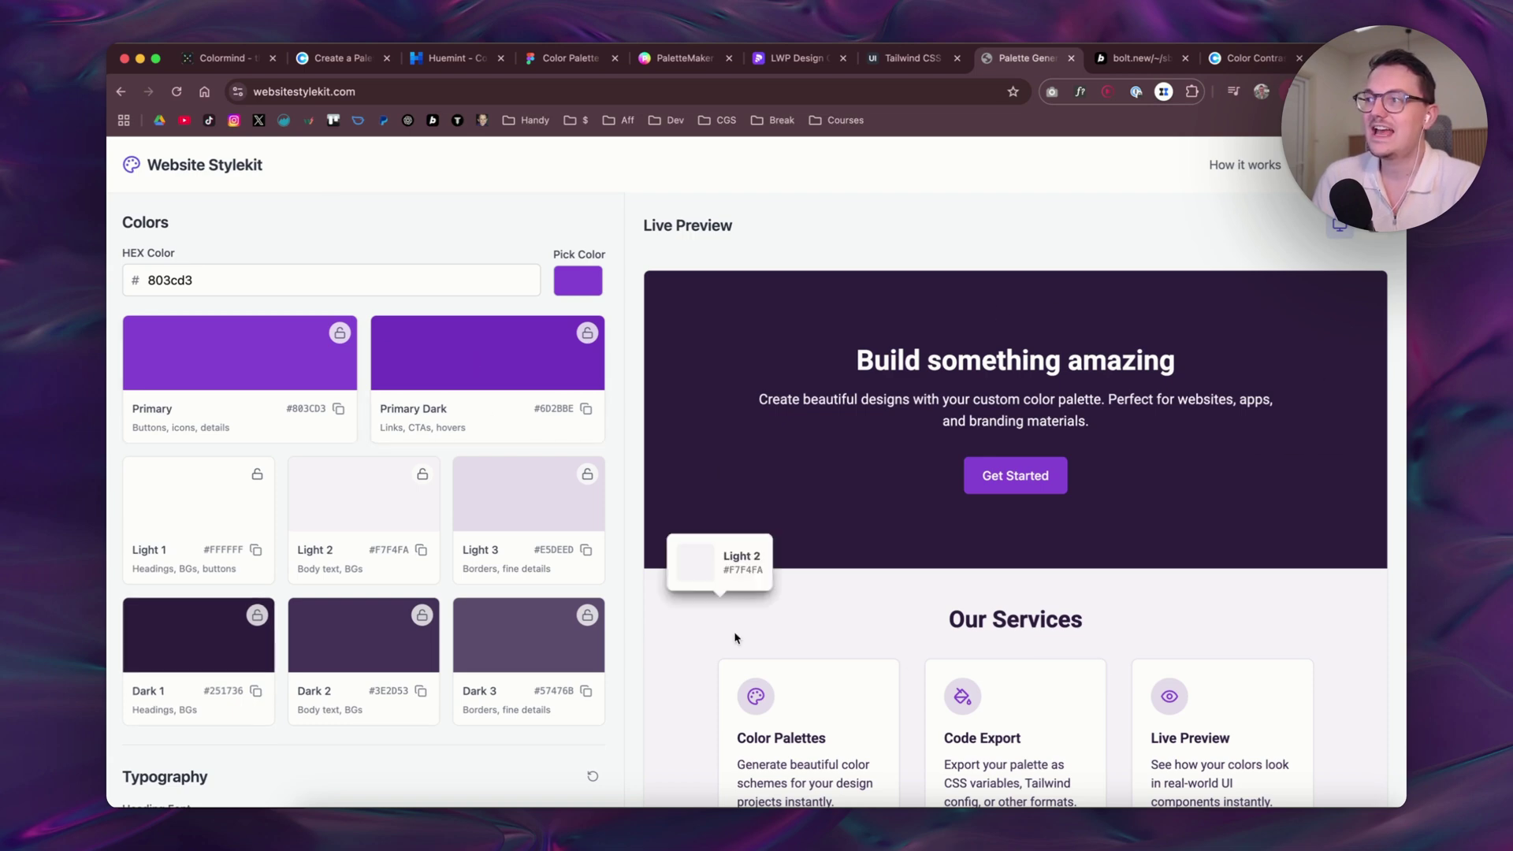
pyautogui.moveTo(1249, 513)
pyautogui.scroll(-2, 1302, 495)
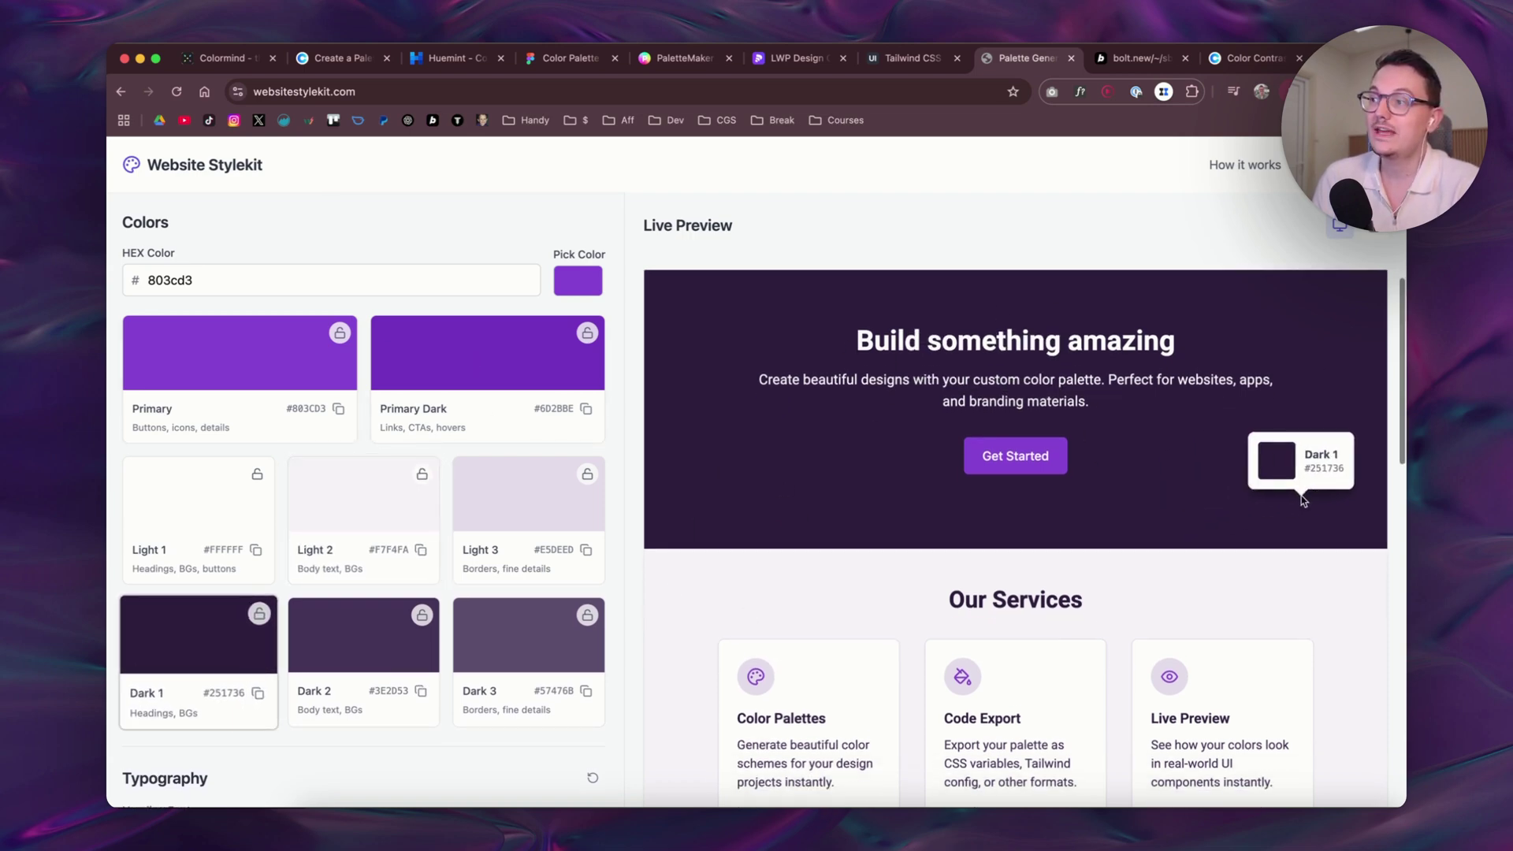
pyautogui.scroll(-5, 1302, 494)
pyautogui.moveTo(1072, 453)
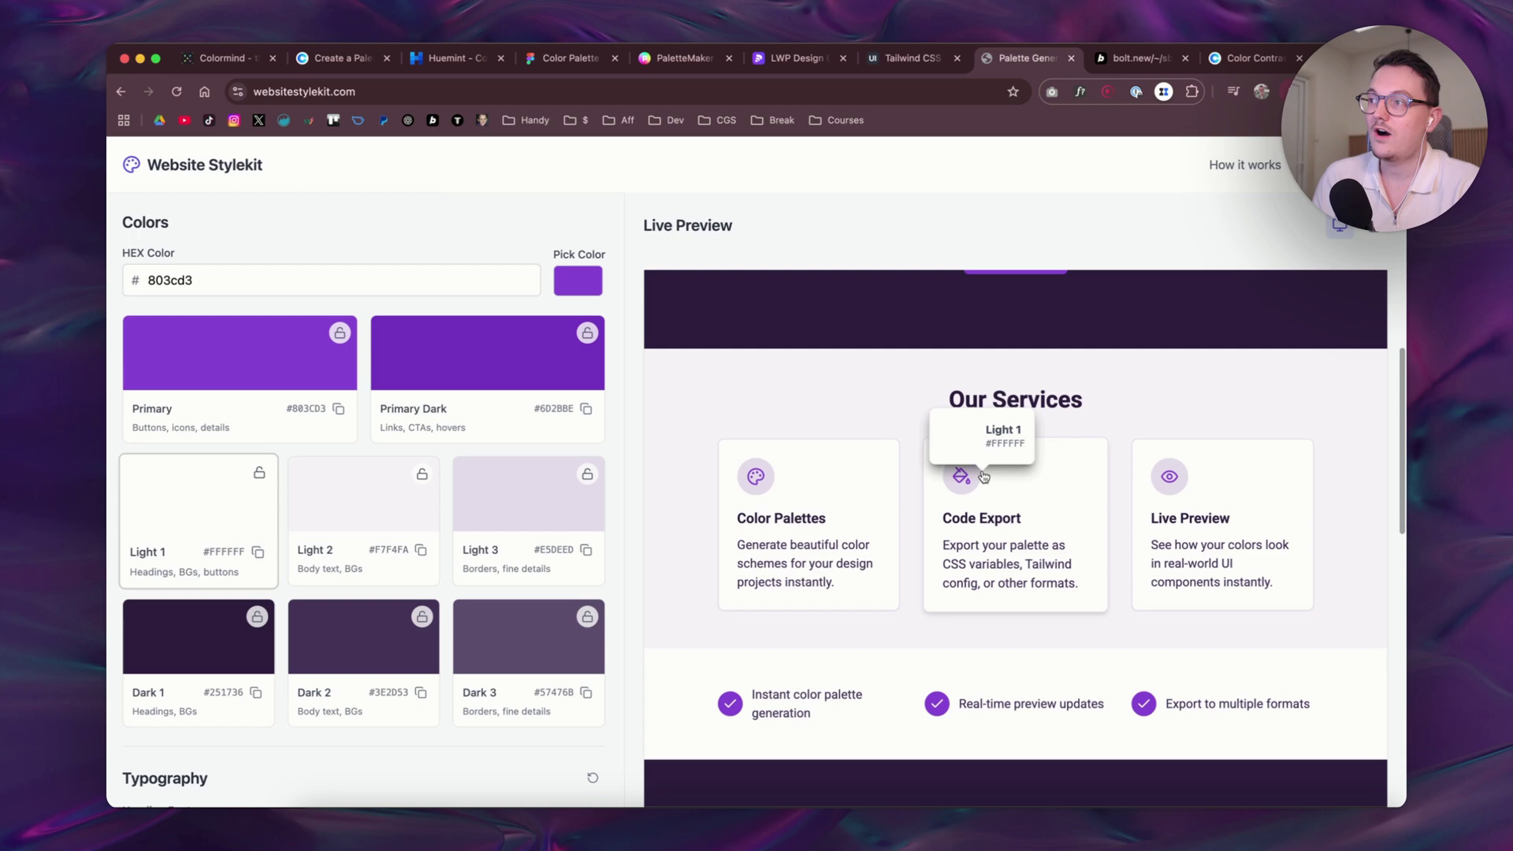
pyautogui.scroll(3, 888, 433)
pyautogui.moveTo(940, 505)
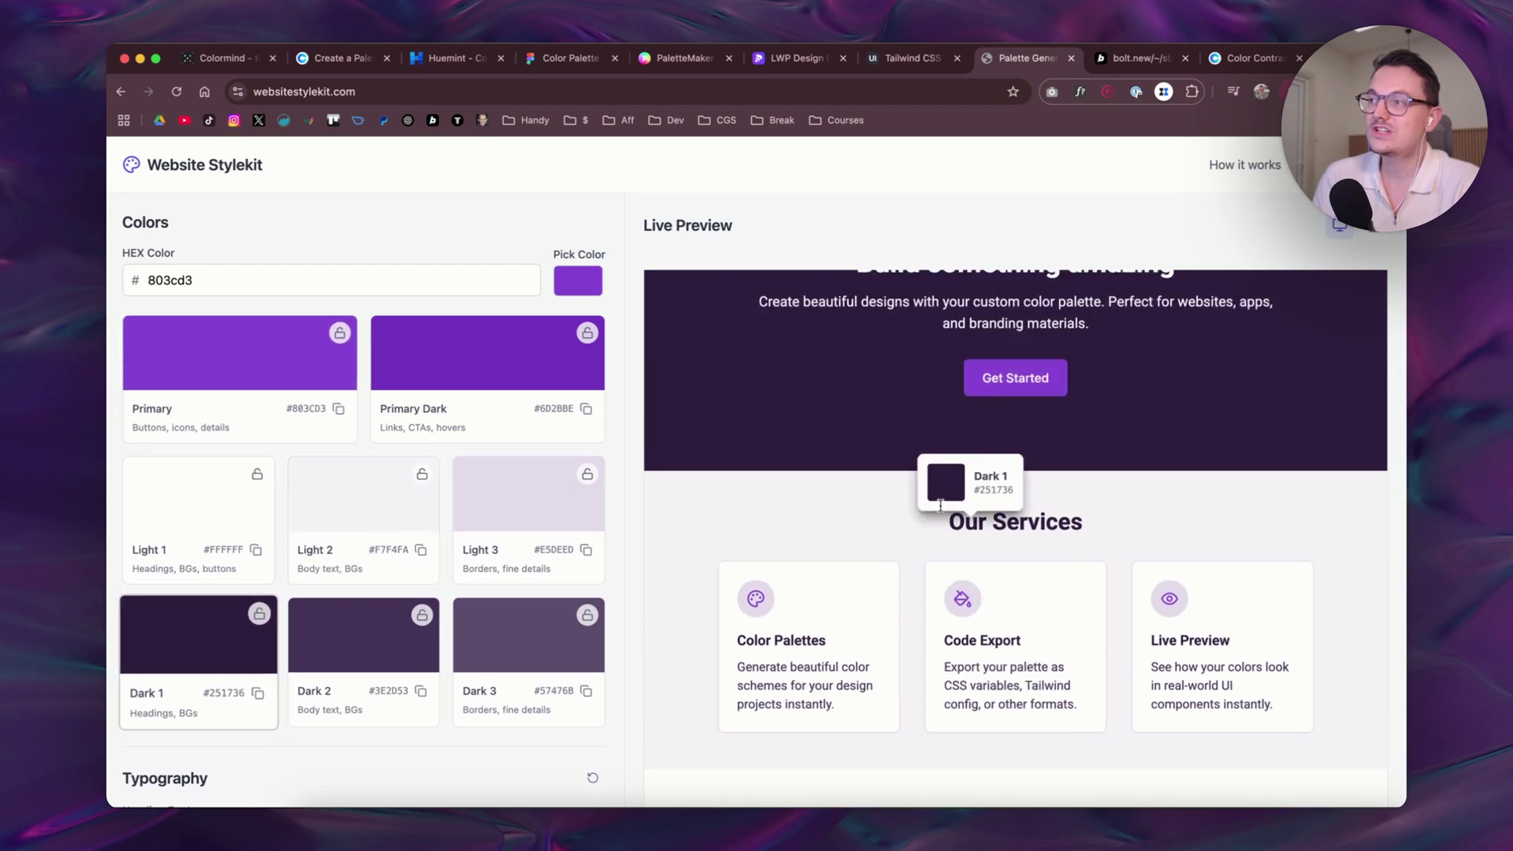
pyautogui.scroll(2, 940, 505)
pyautogui.moveTo(890, 360)
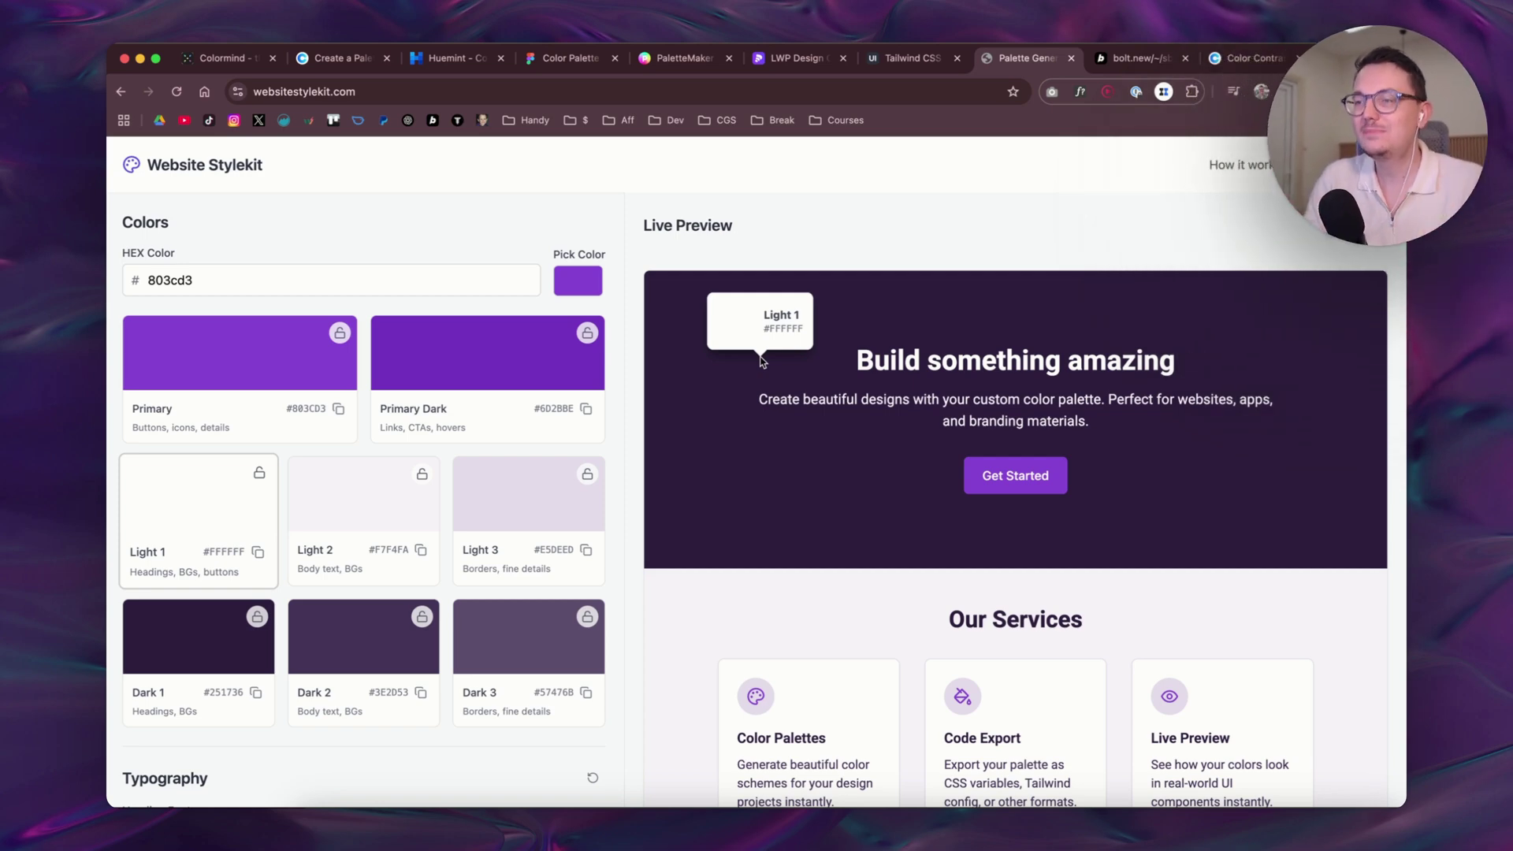
# Bring up the Bolt.new Color Palette Generator project with its chat and site preview
pyautogui.click(1123, 63)
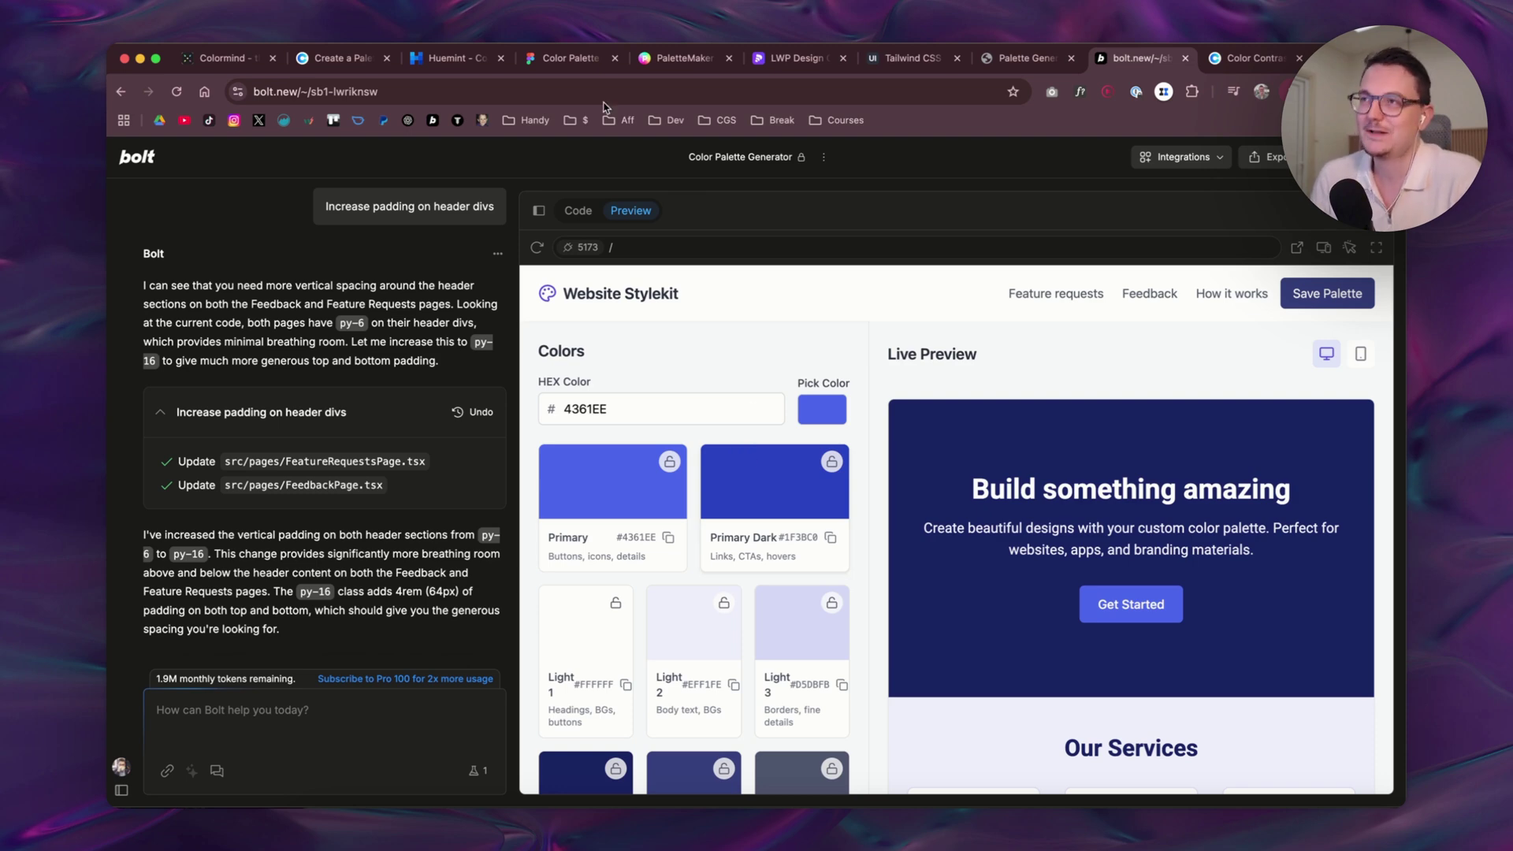
# Go through slide 17 to slide 21, 'Dark & Light Tints', in the LWP Design Course C4 deck
pyautogui.click(796, 57)
pyautogui.click(197, 666)
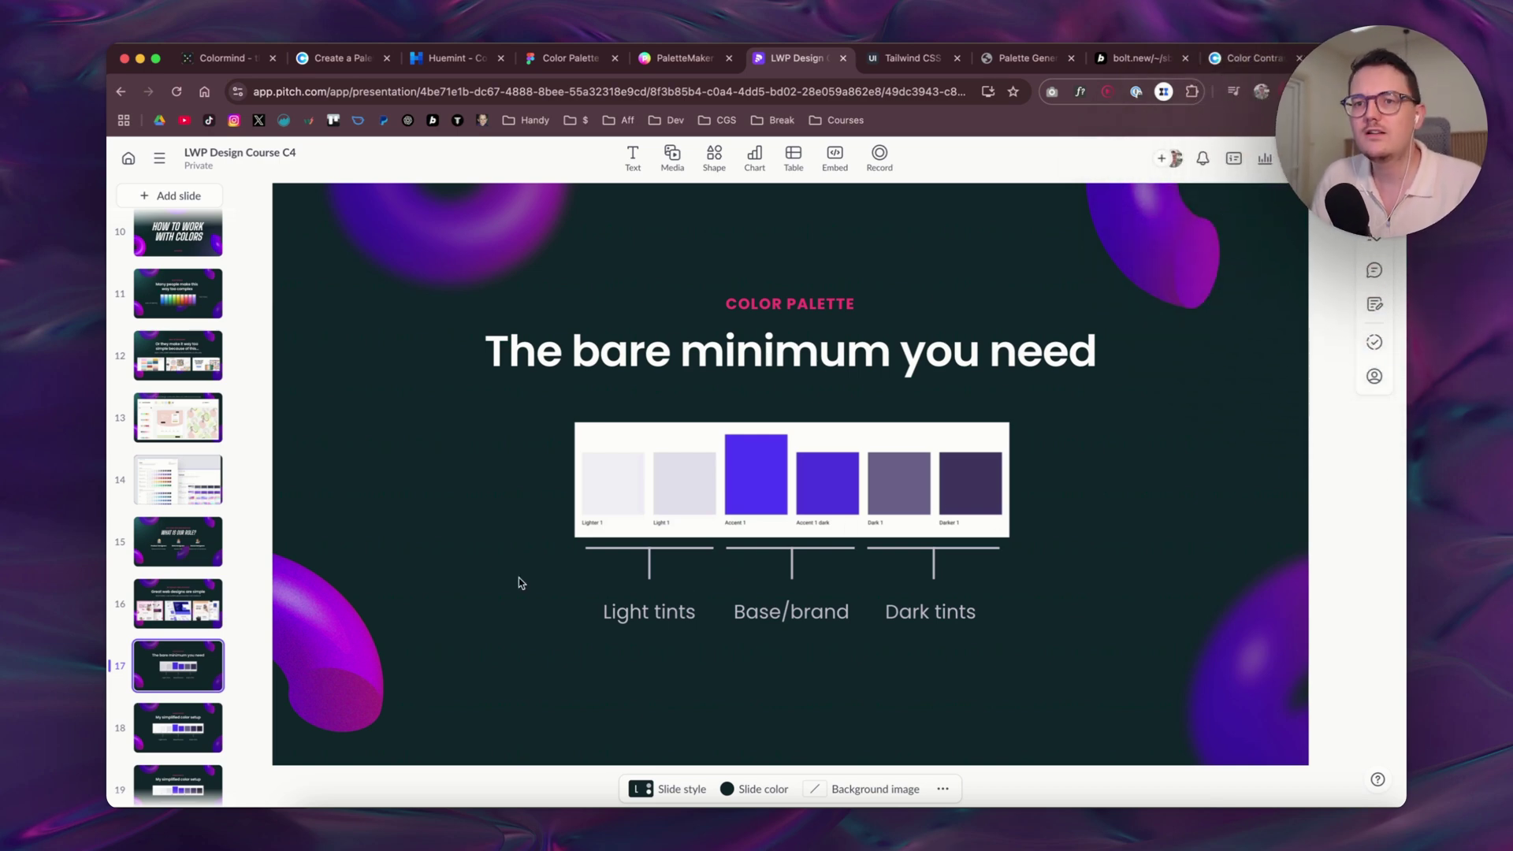
pyautogui.scroll(-2, 196, 642)
pyautogui.scroll(-5, 195, 642)
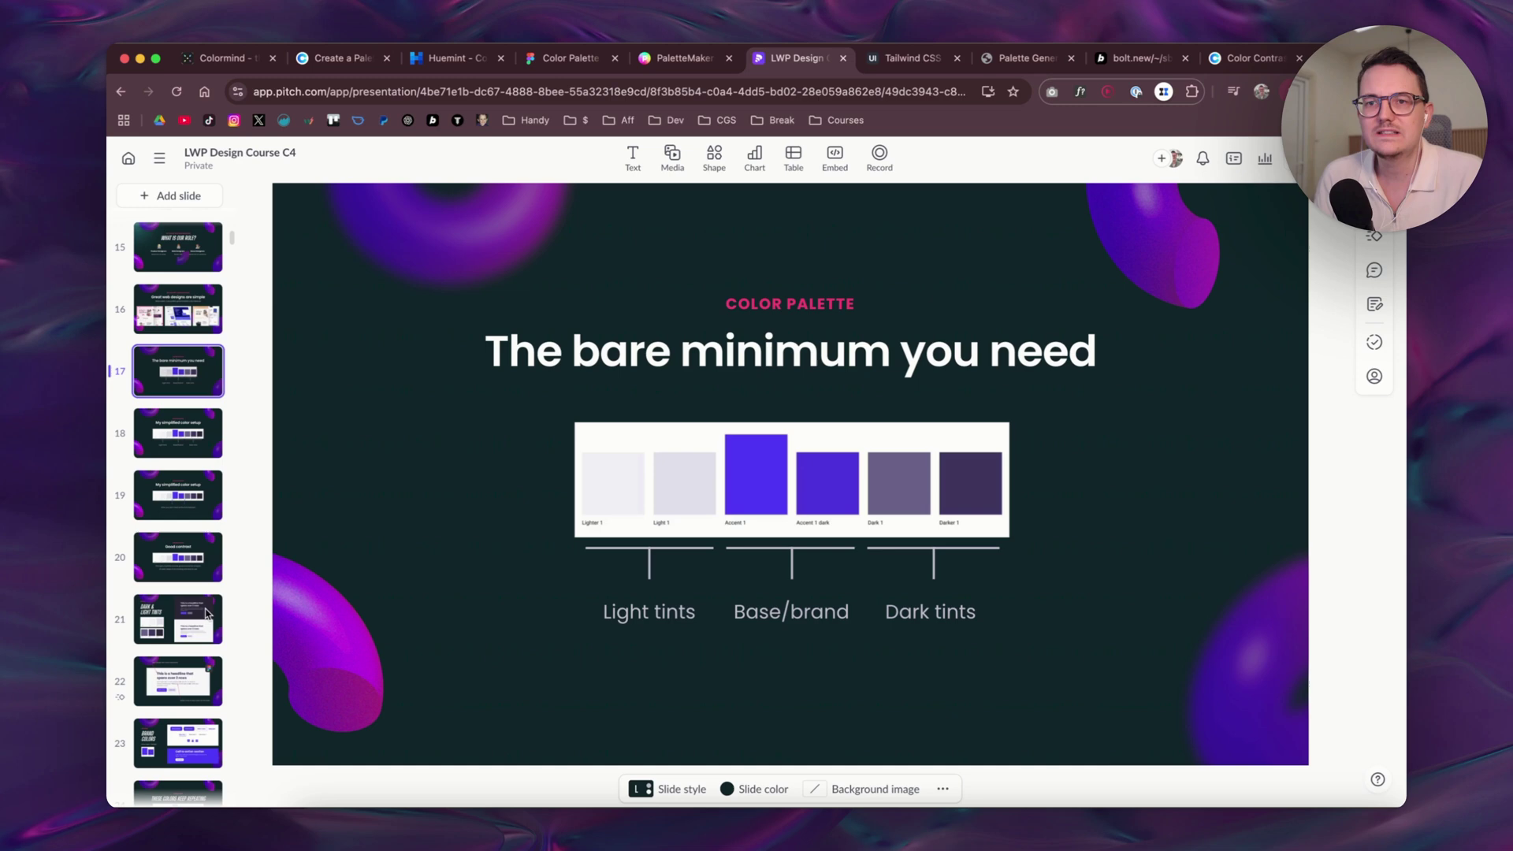
pyautogui.click(196, 629)
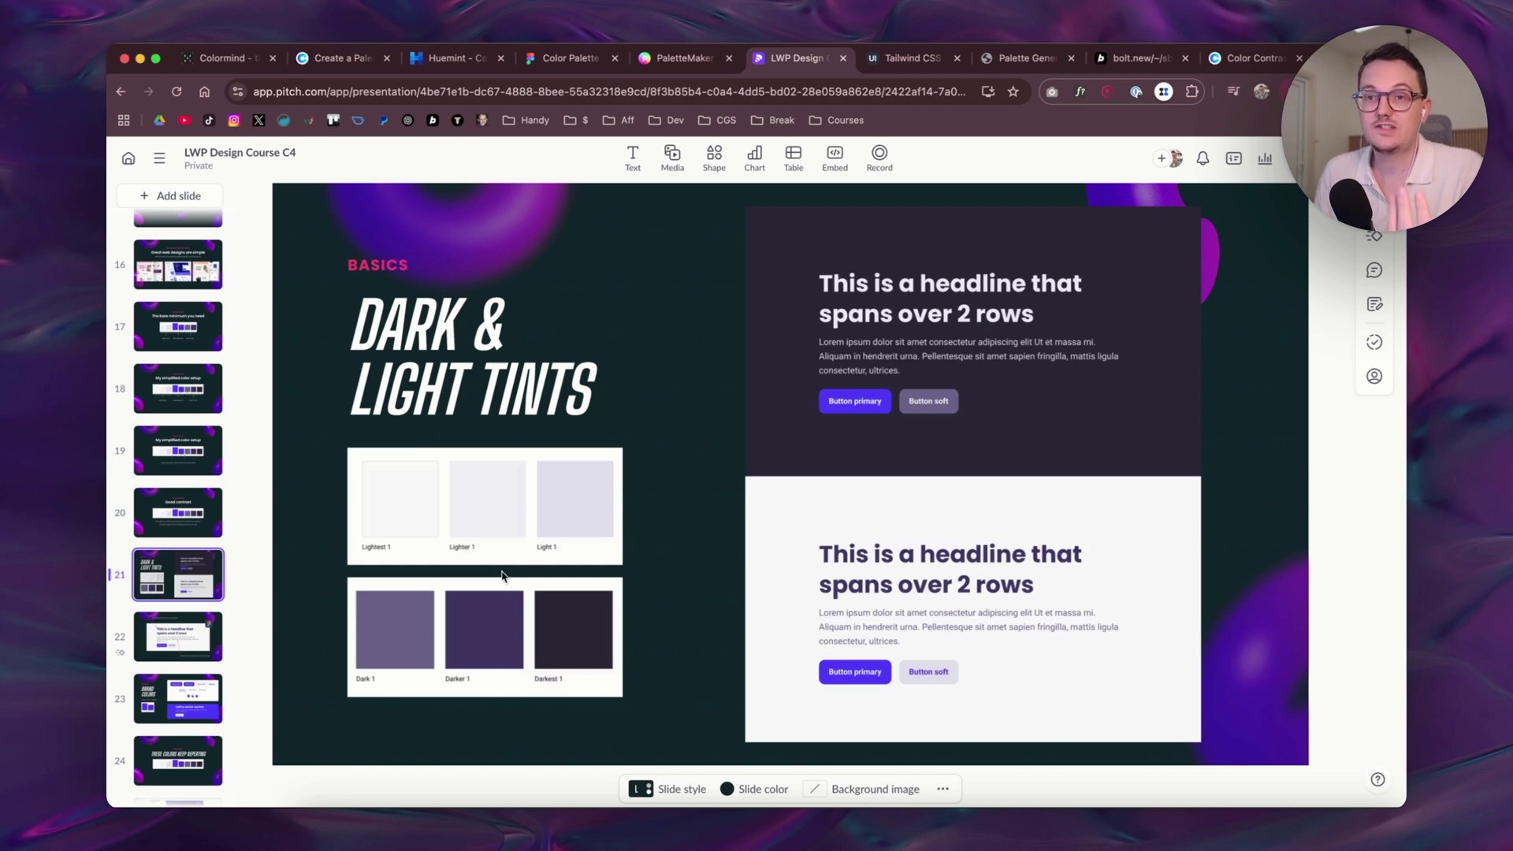
# Revisit the colour slides 17, 18 and 16, then move on to the Colormind and Coolors sites
pyautogui.scroll(2, 189, 516)
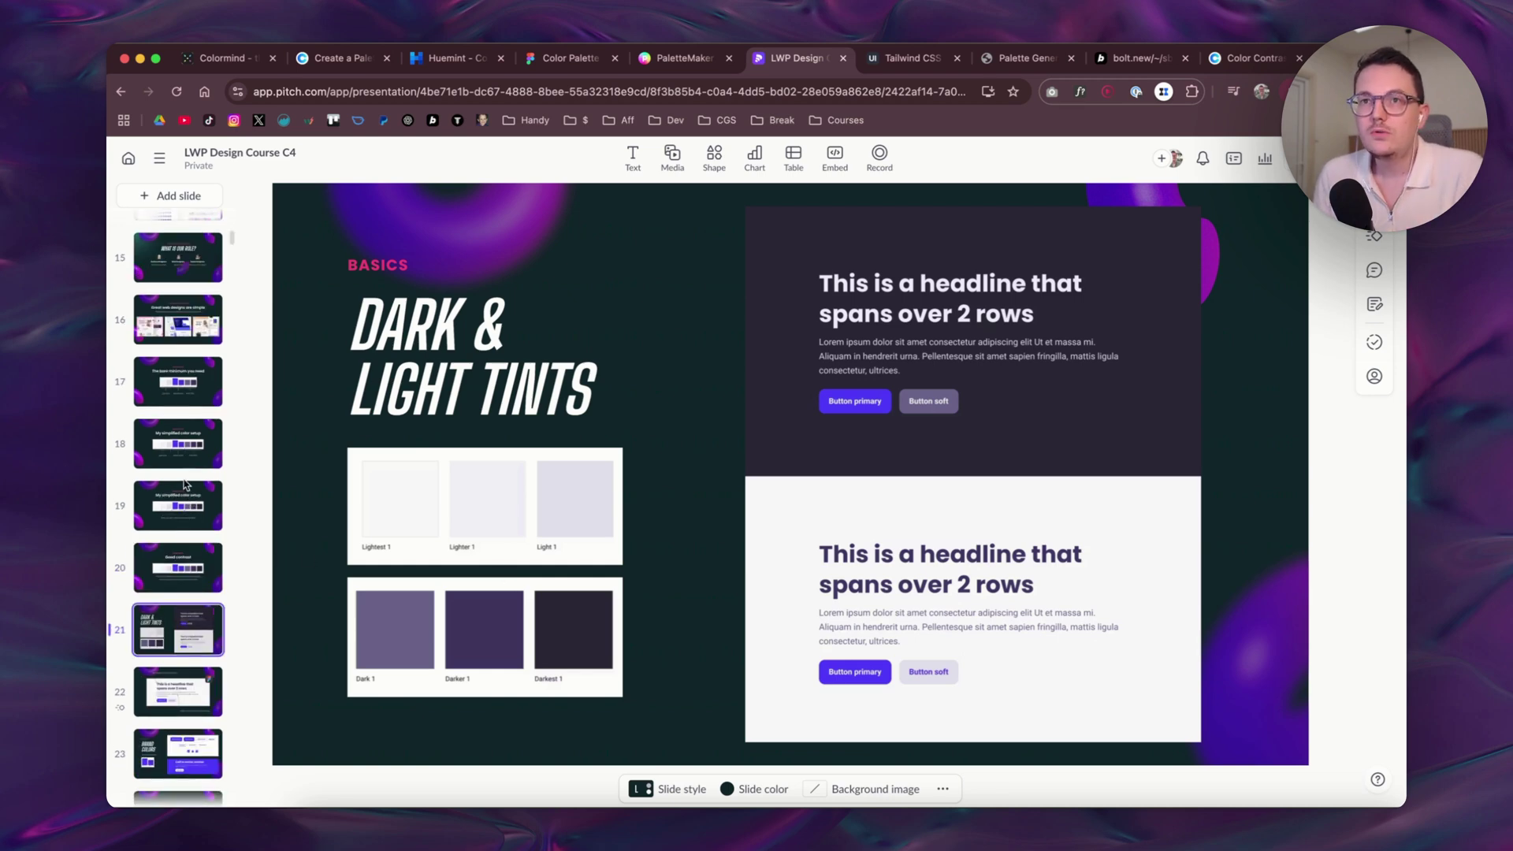
pyautogui.click(196, 391)
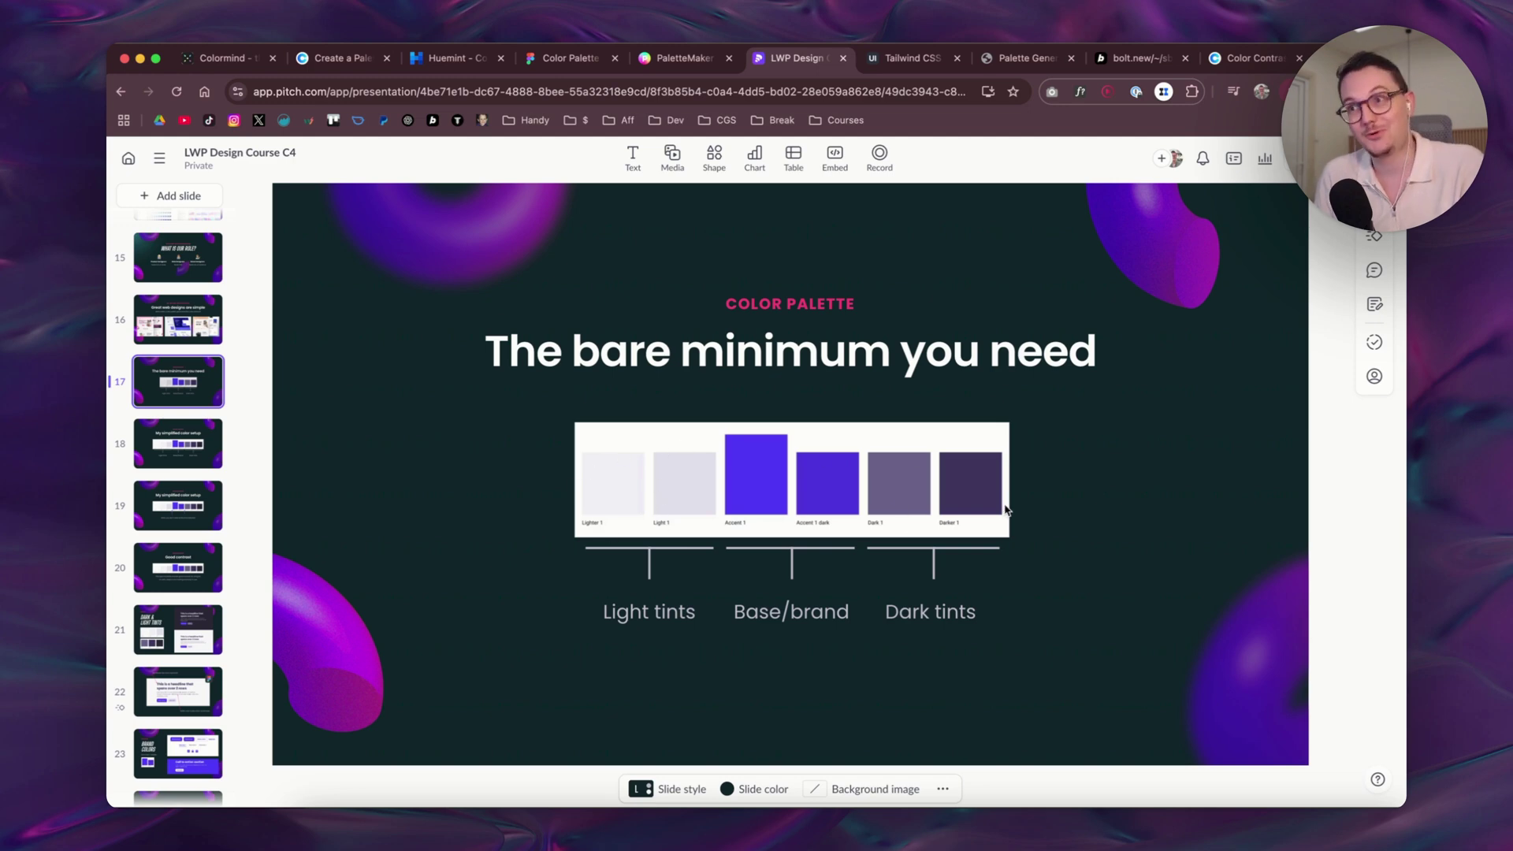
pyautogui.press('Down')
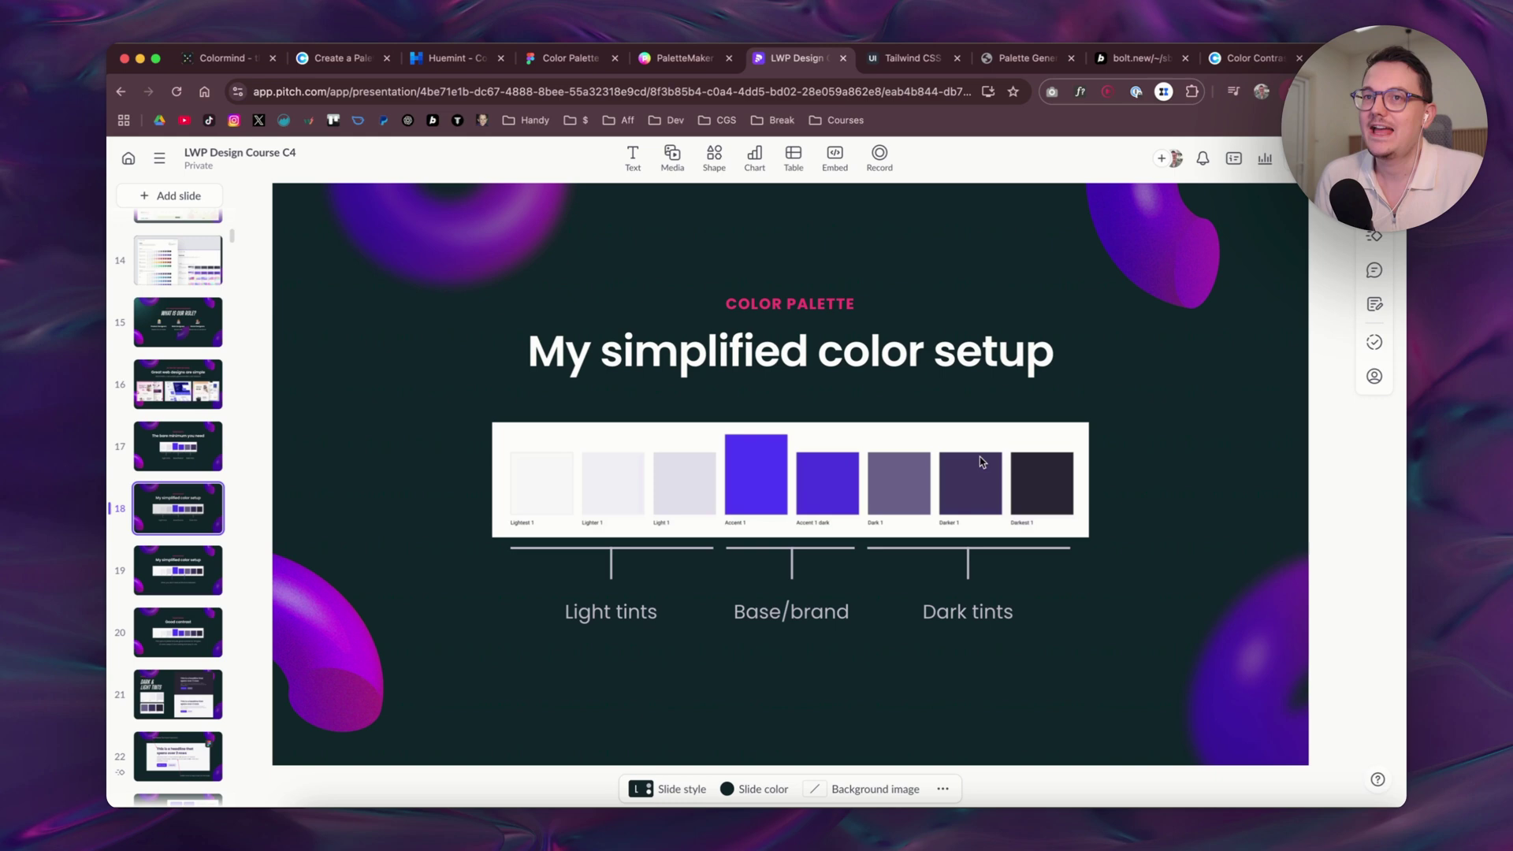
pyautogui.click(186, 392)
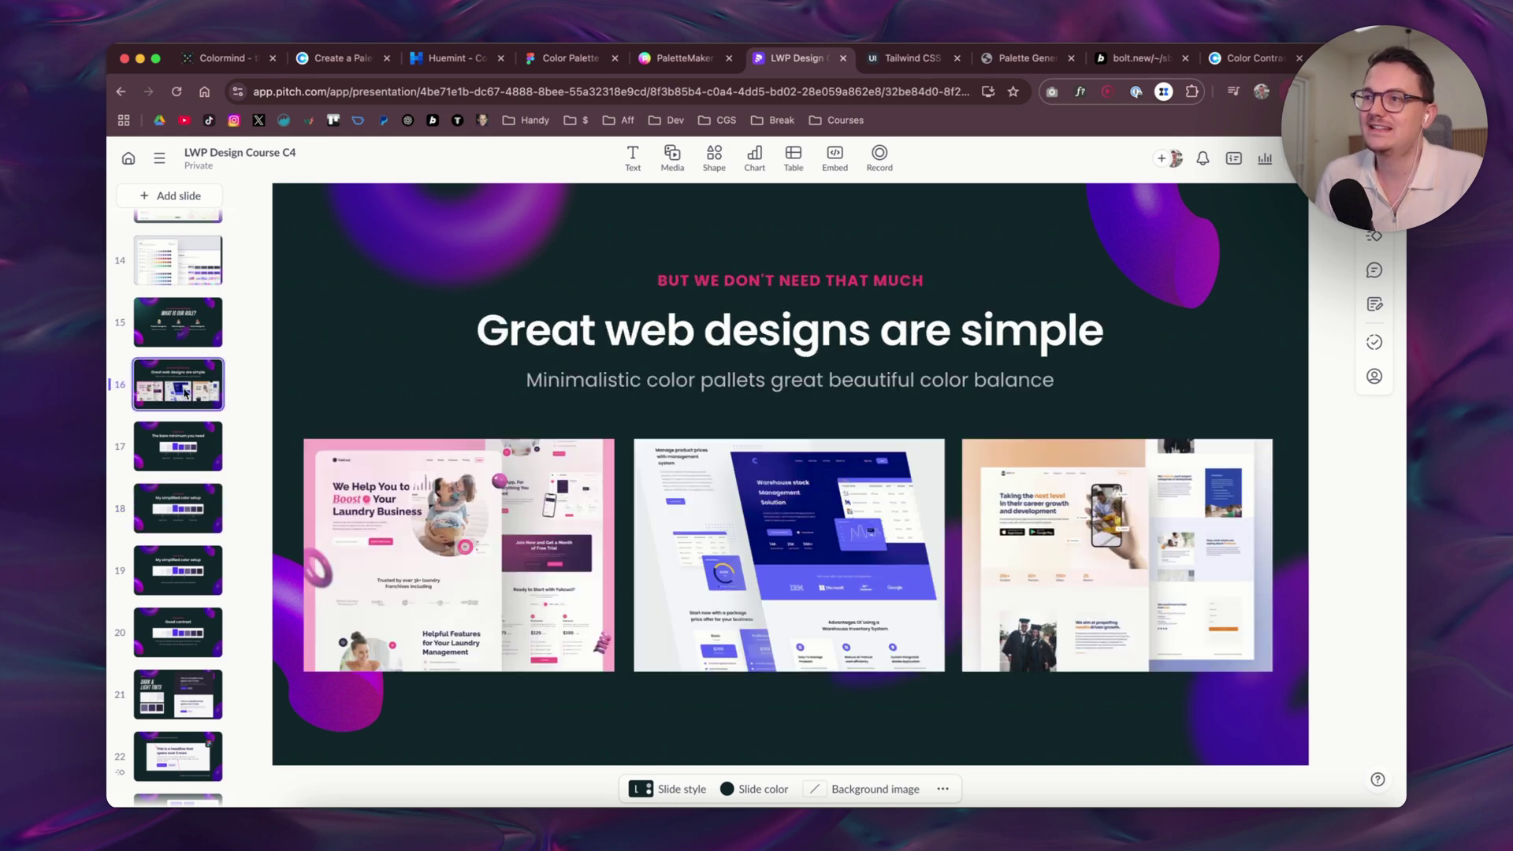
pyautogui.click(740, 618)
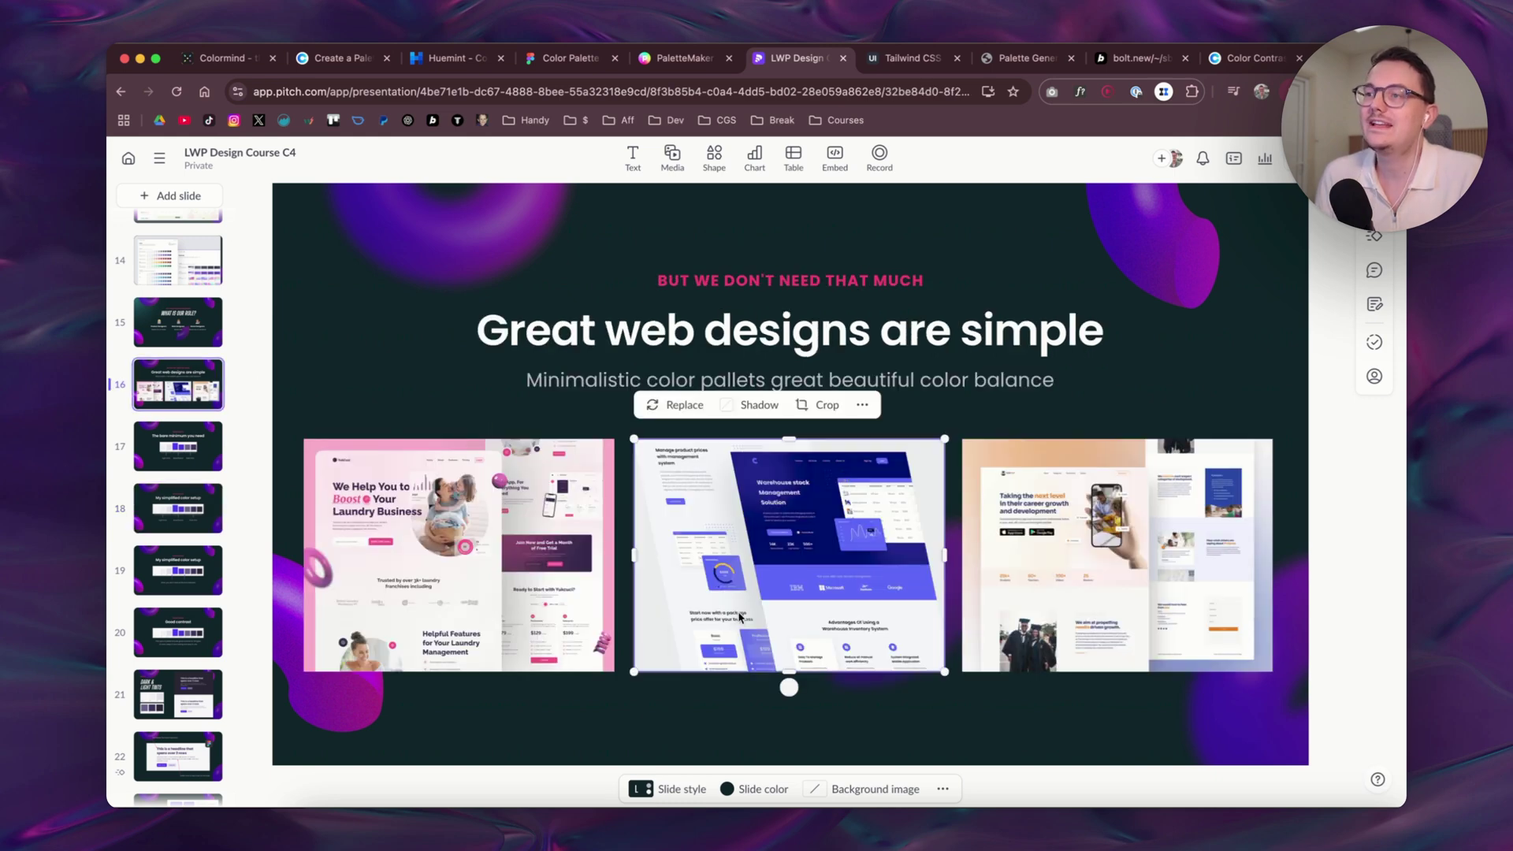
pyautogui.click(671, 722)
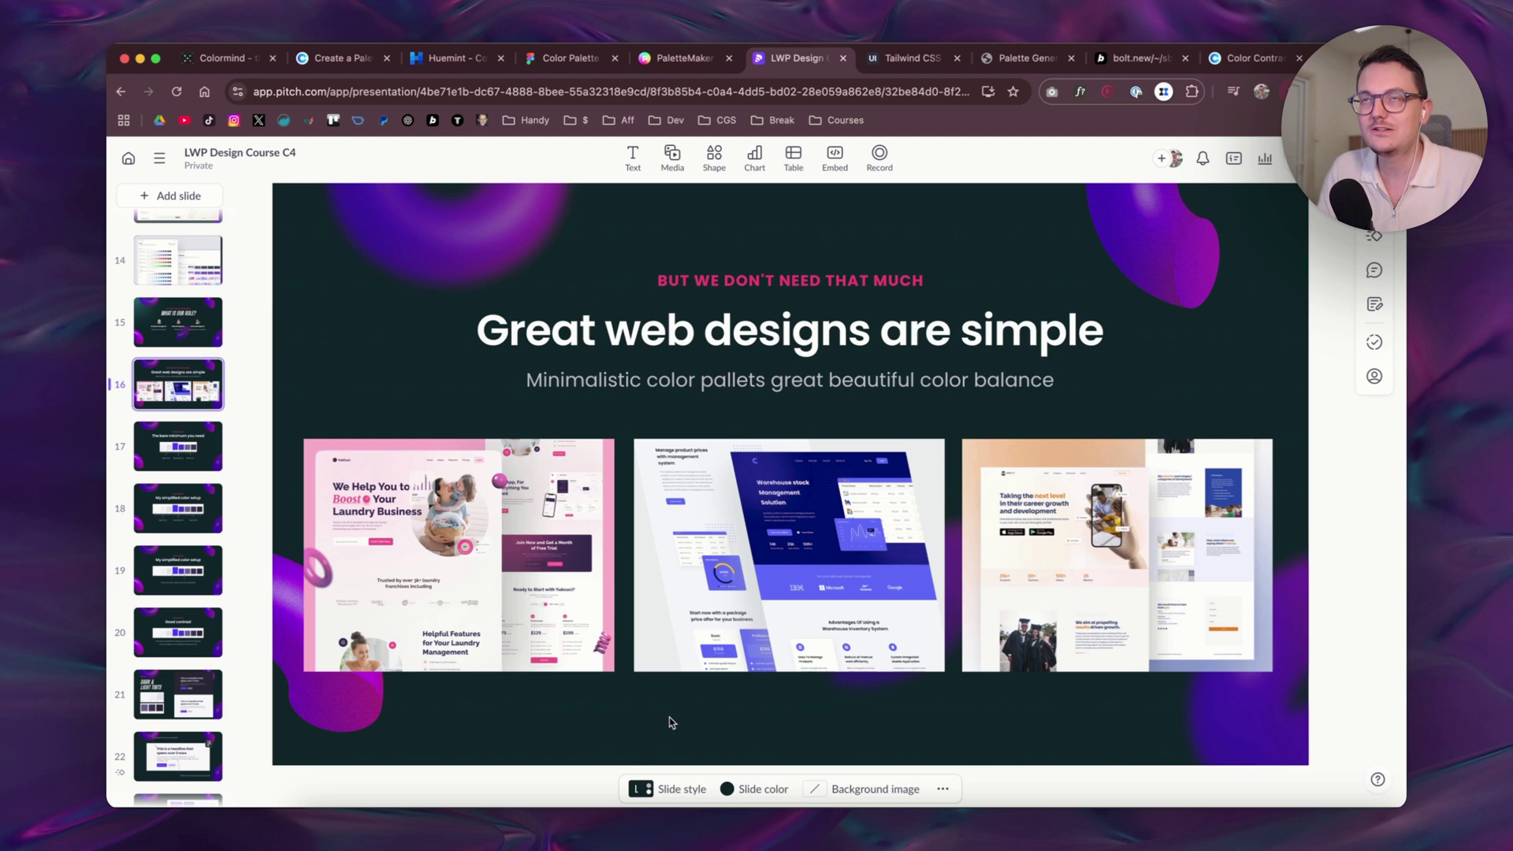
pyautogui.click(228, 59)
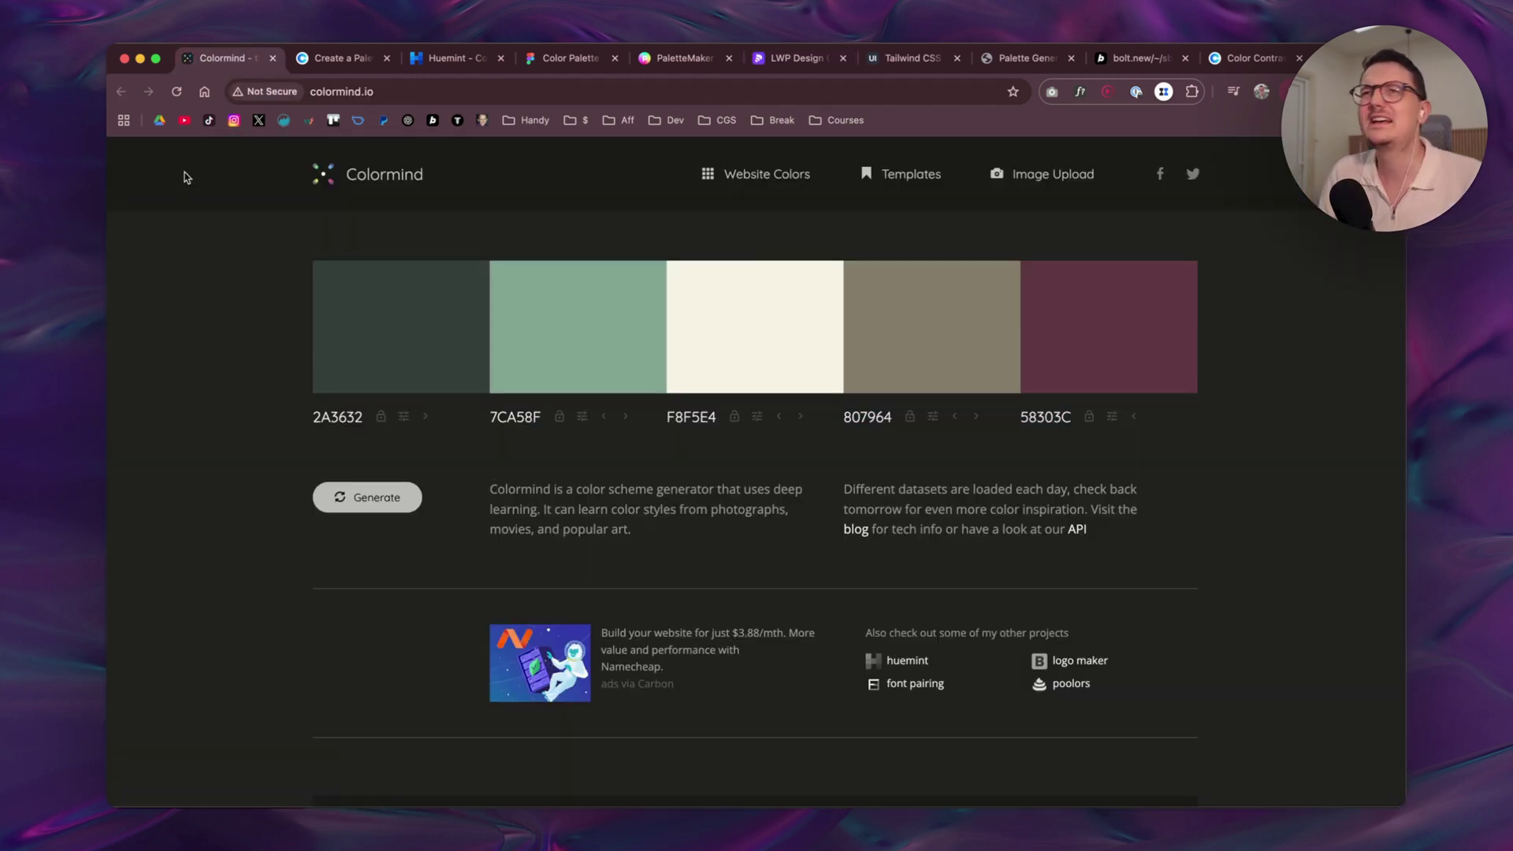
pyautogui.click(331, 58)
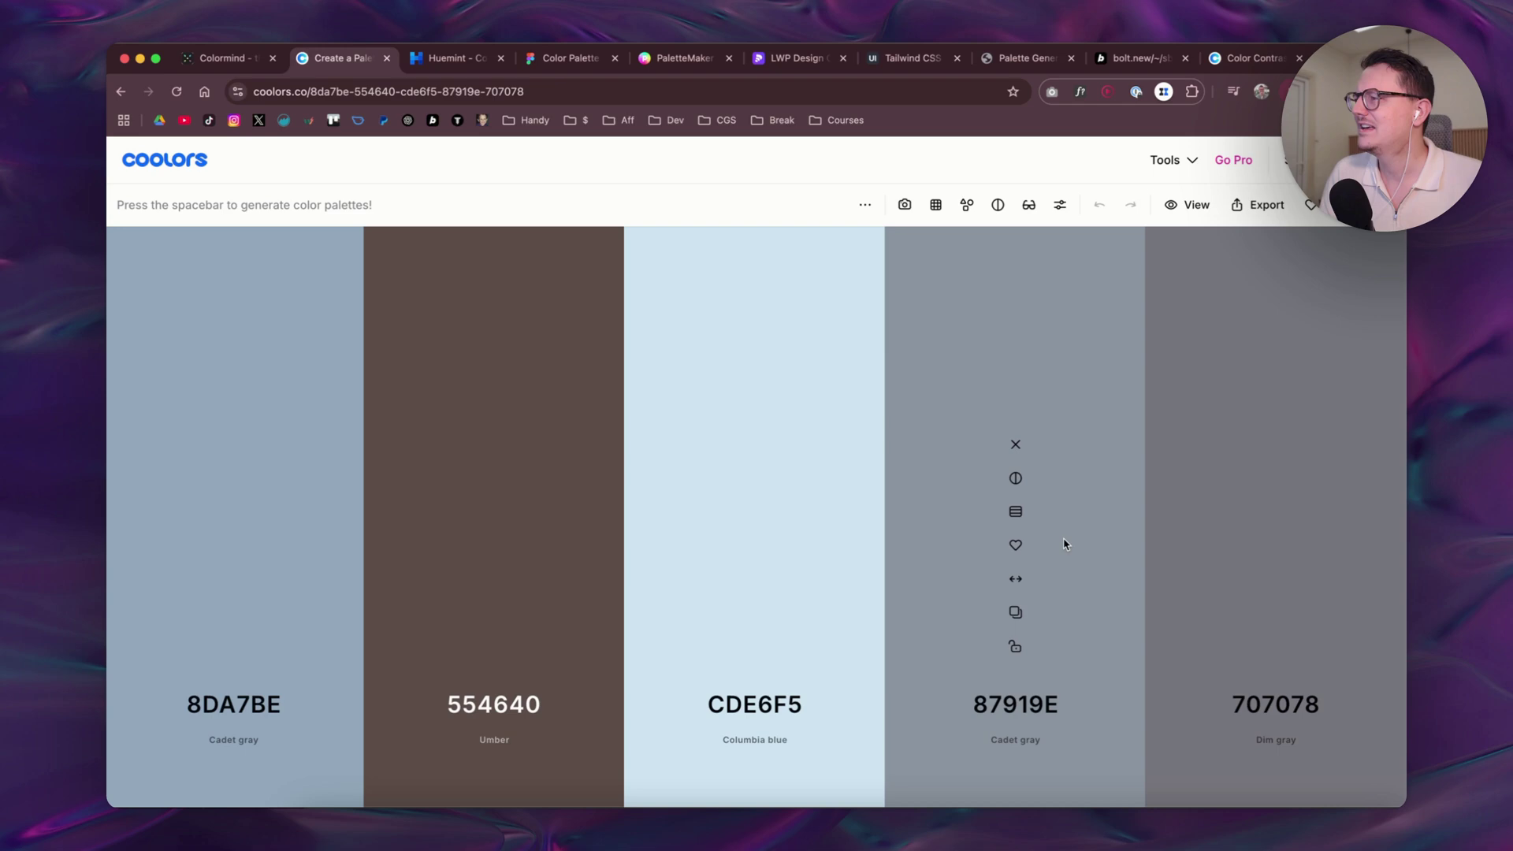
# Scroll through the Figma Color Palette Generator page, then return to the Pitch course deck
pyautogui.moveTo(567, 59); pyautogui.dragTo(458, 59)
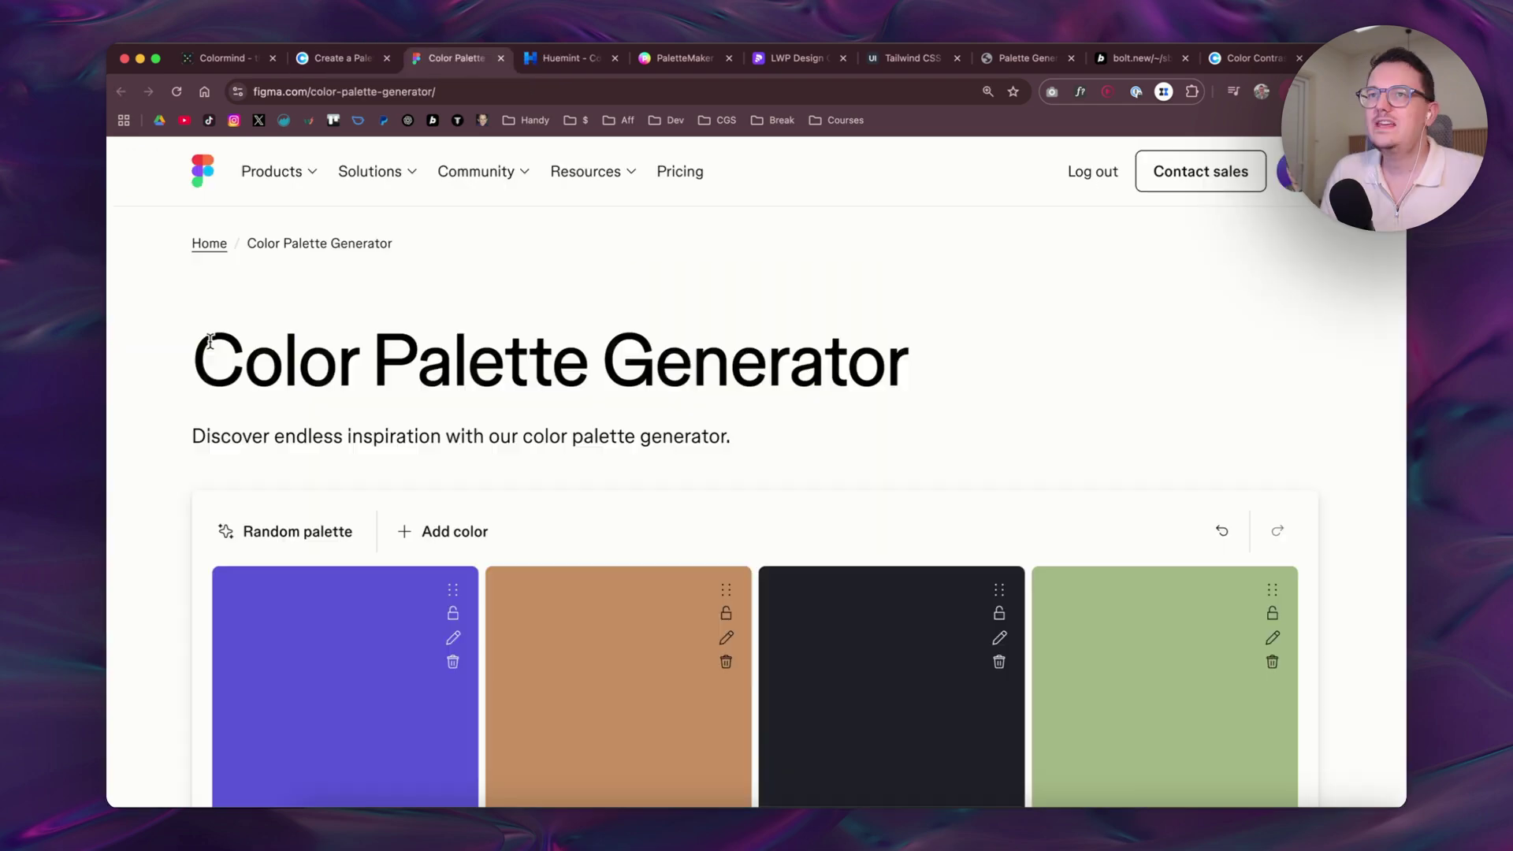
pyautogui.scroll(-4, 192, 342)
pyautogui.scroll(-3, 193, 338)
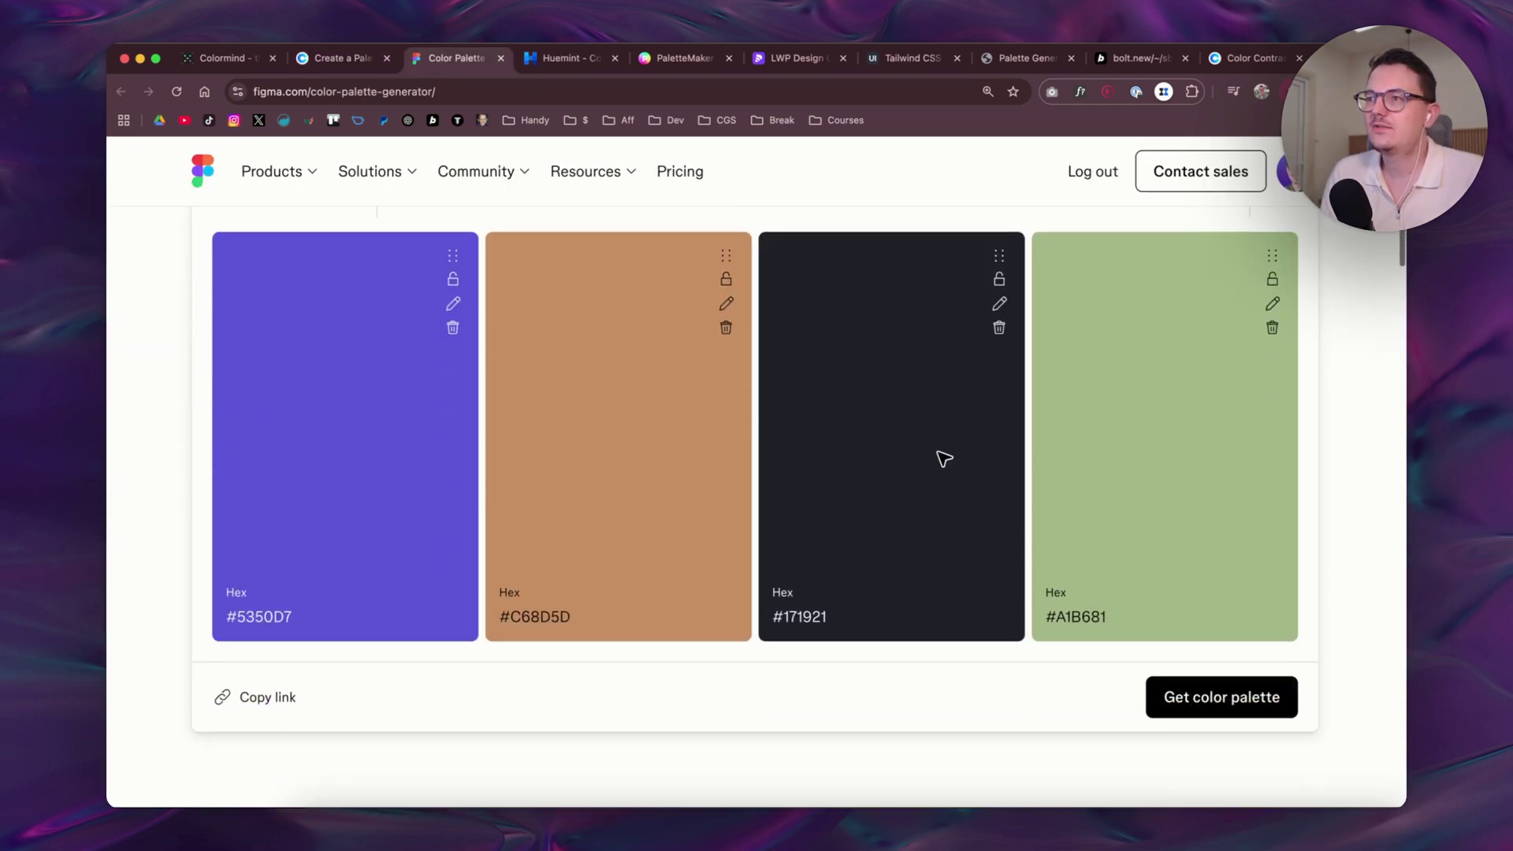
pyautogui.scroll(-3, 1103, 481)
pyautogui.scroll(-8, 890, 489)
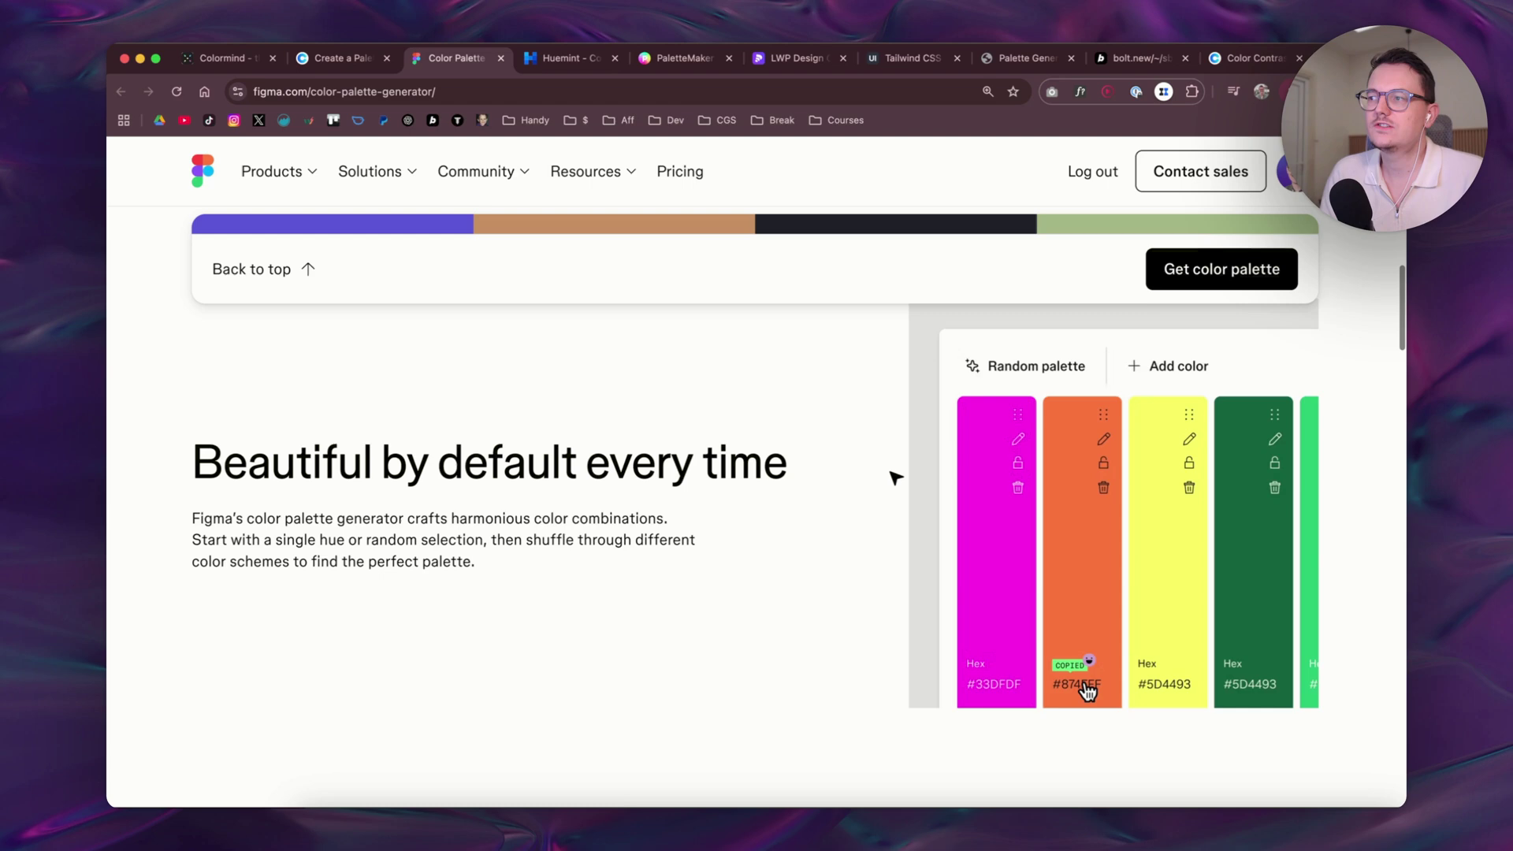
pyautogui.scroll(-10, 896, 476)
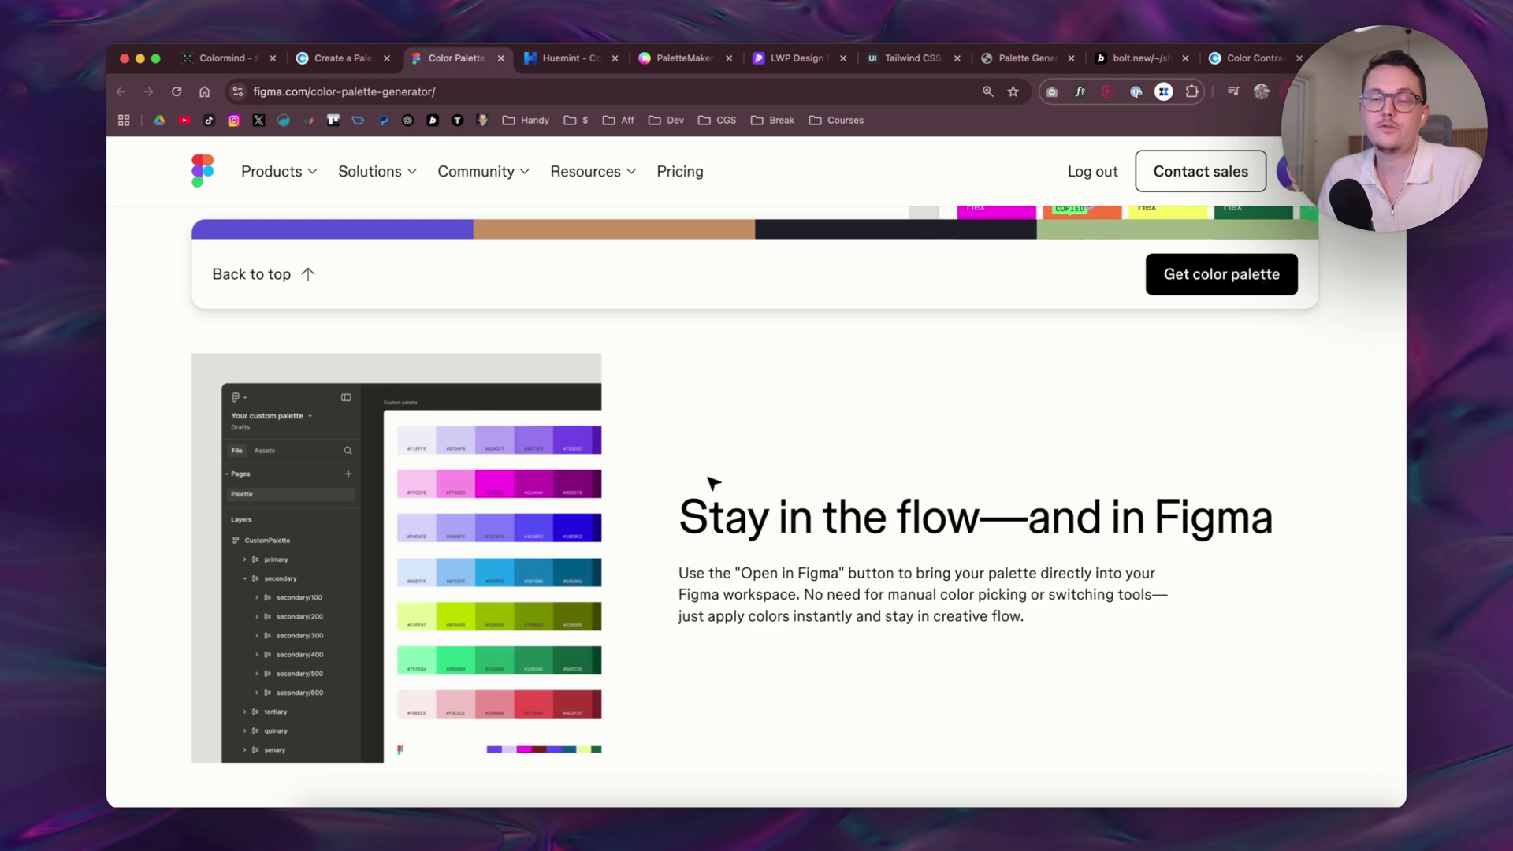
pyautogui.press('super+6')
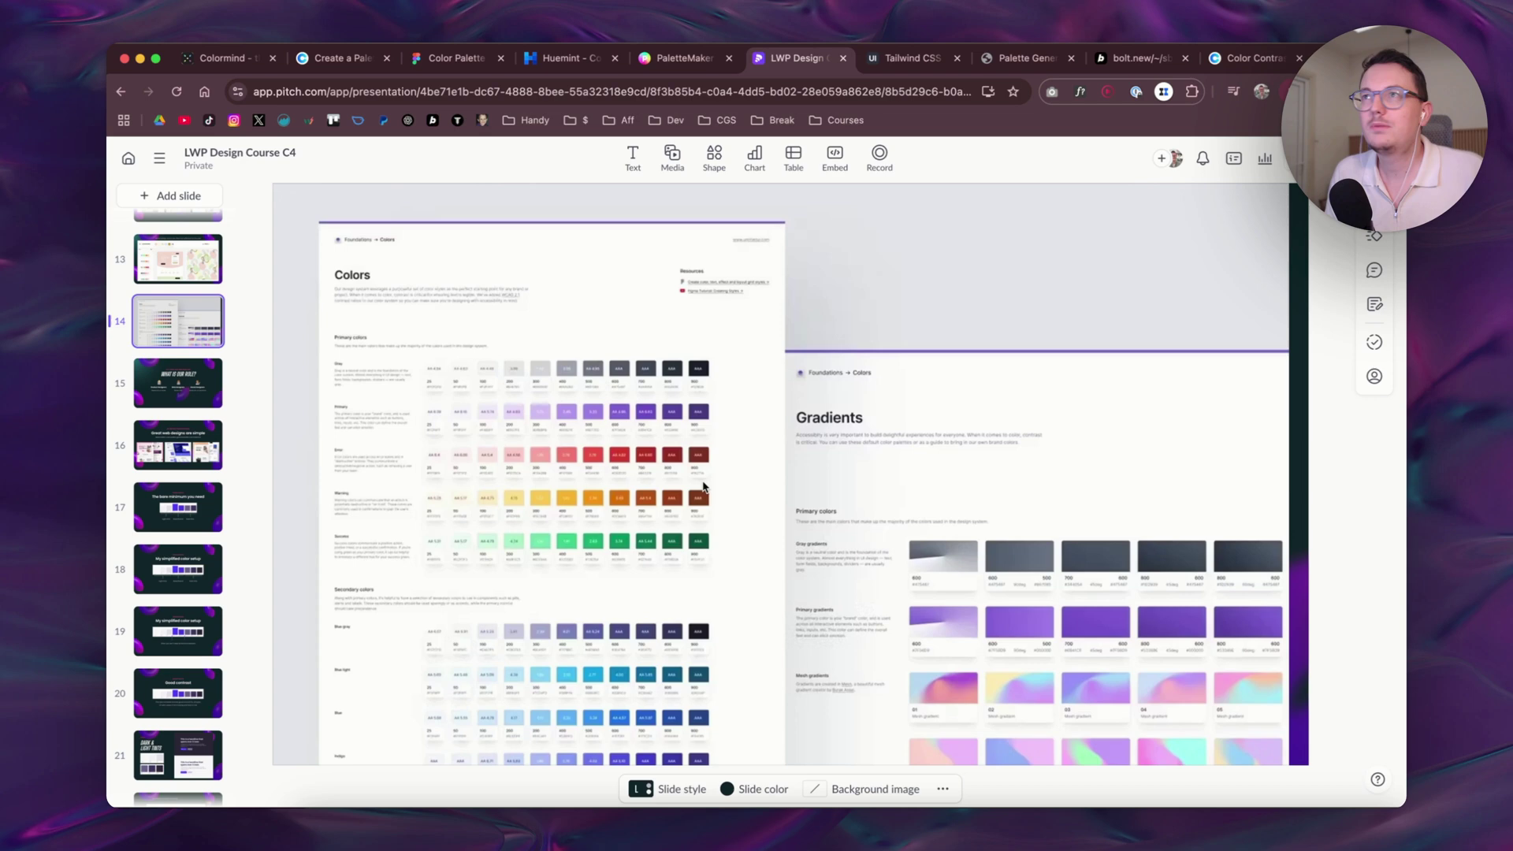
# Preview Huemint's Website Magazine and 2 Accents palettes, then move to PaletteMaker
pyautogui.click(551, 62)
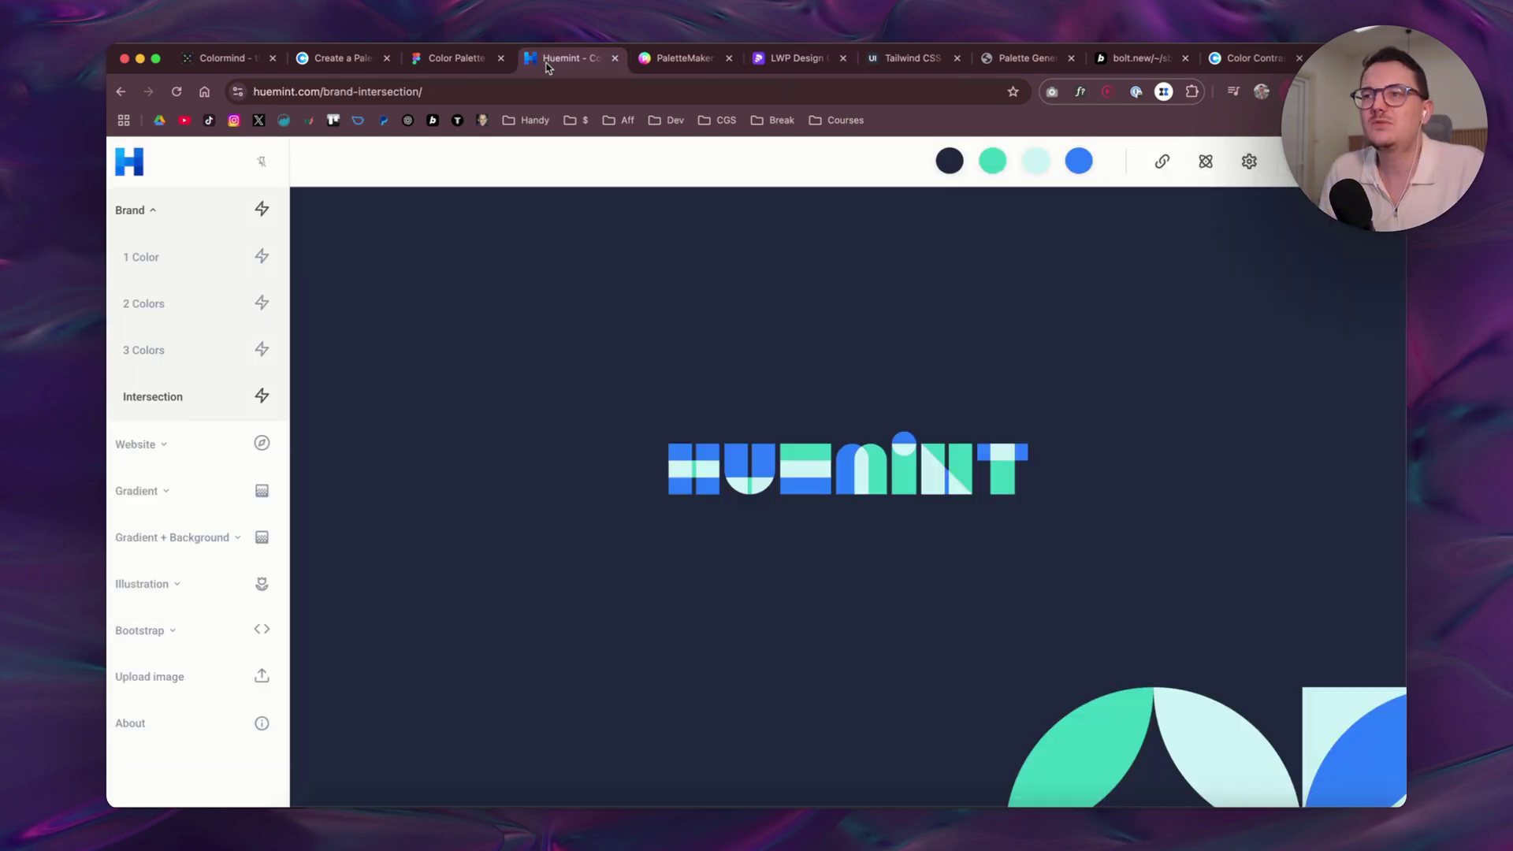
pyautogui.click(169, 444)
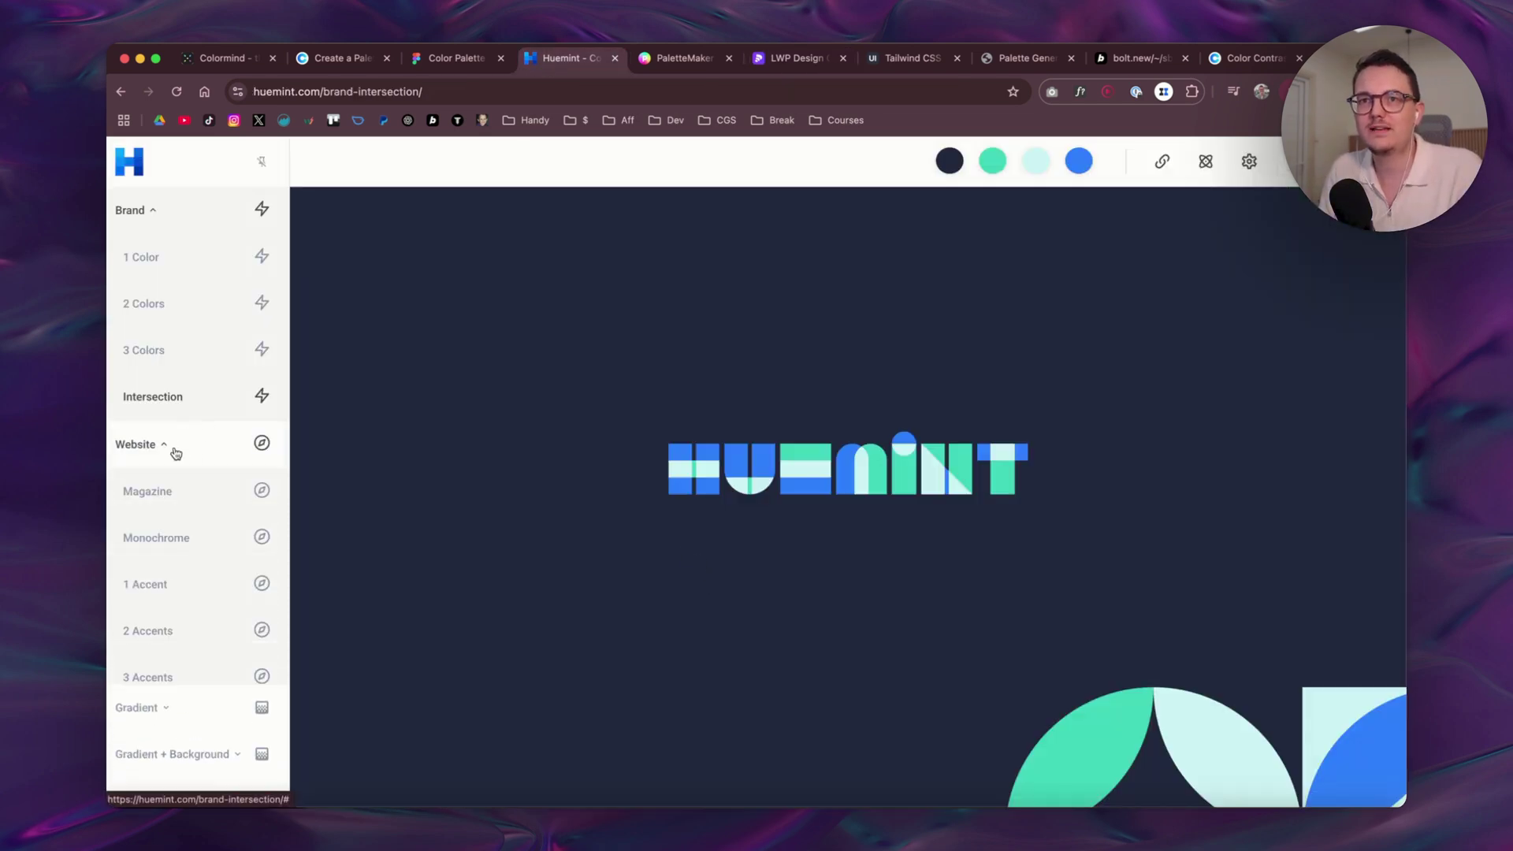
pyautogui.click(196, 503)
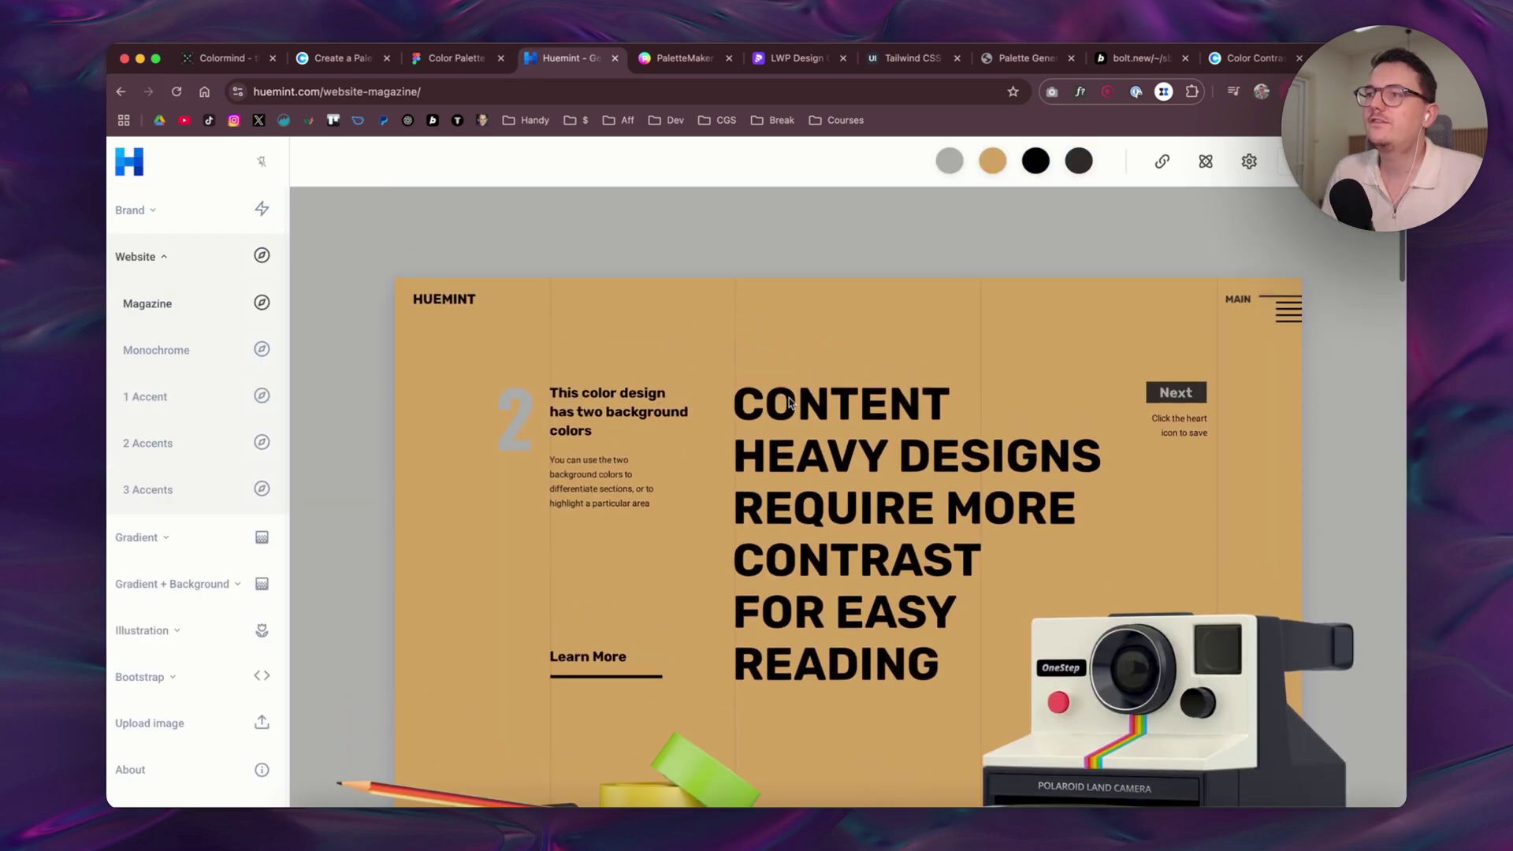
pyautogui.click(187, 443)
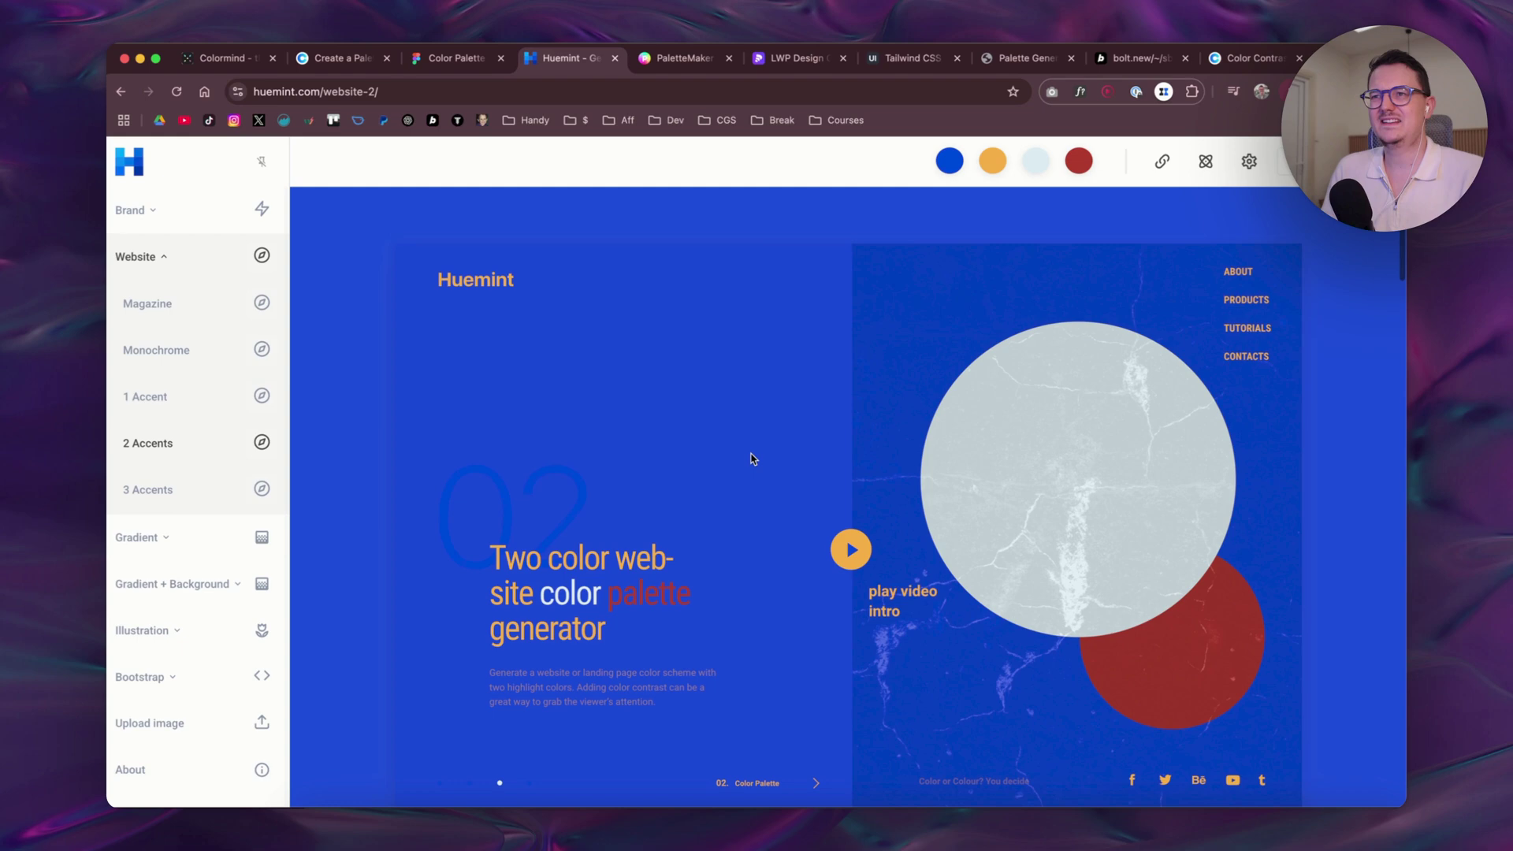
pyautogui.scroll(-2, 750, 458)
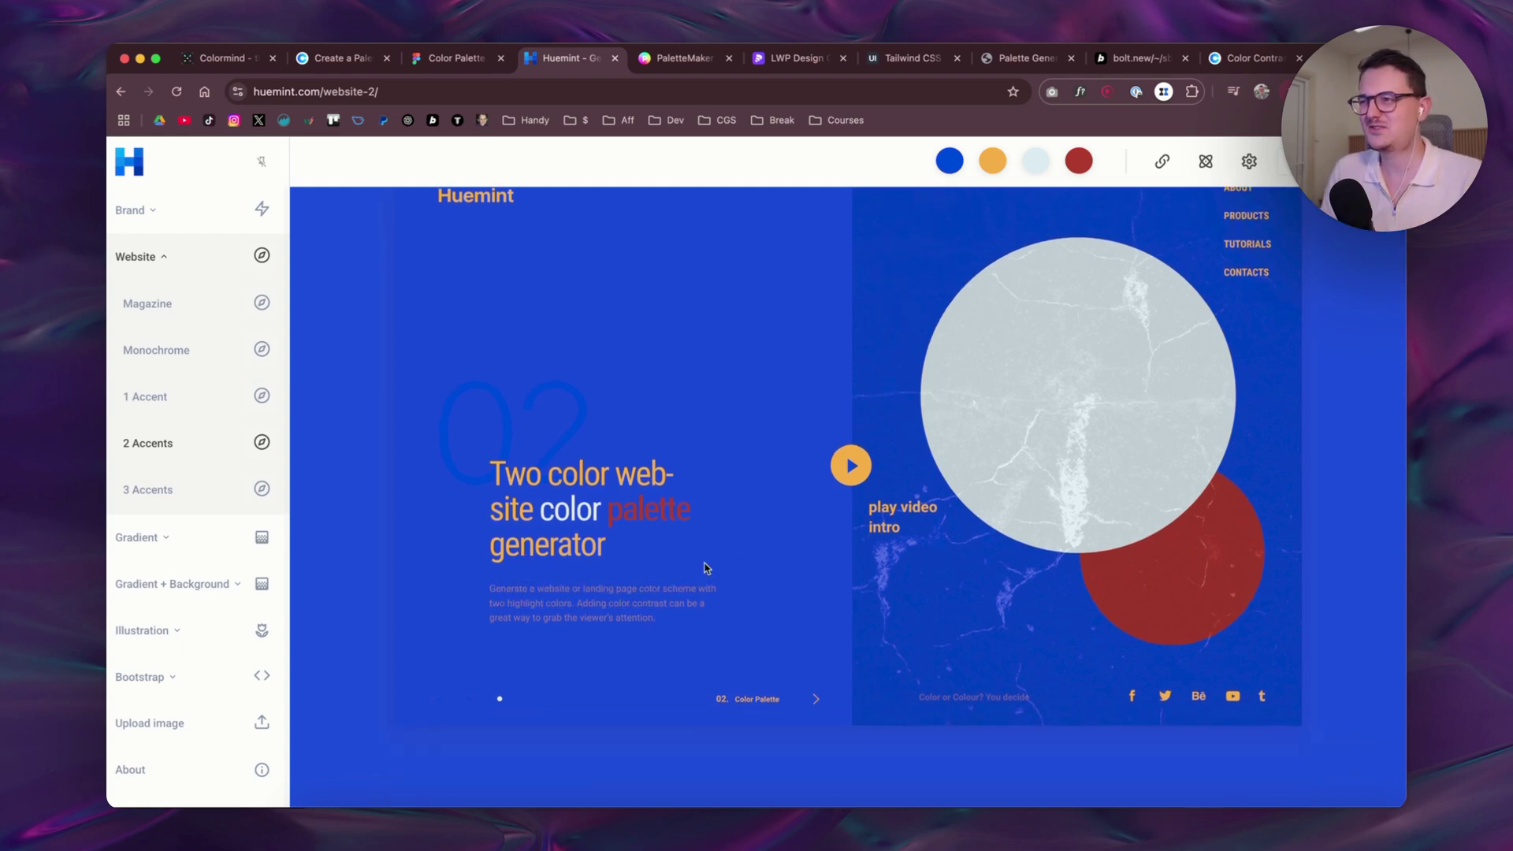
pyautogui.scroll(-5, 810, 511)
pyautogui.scroll(-4, 828, 497)
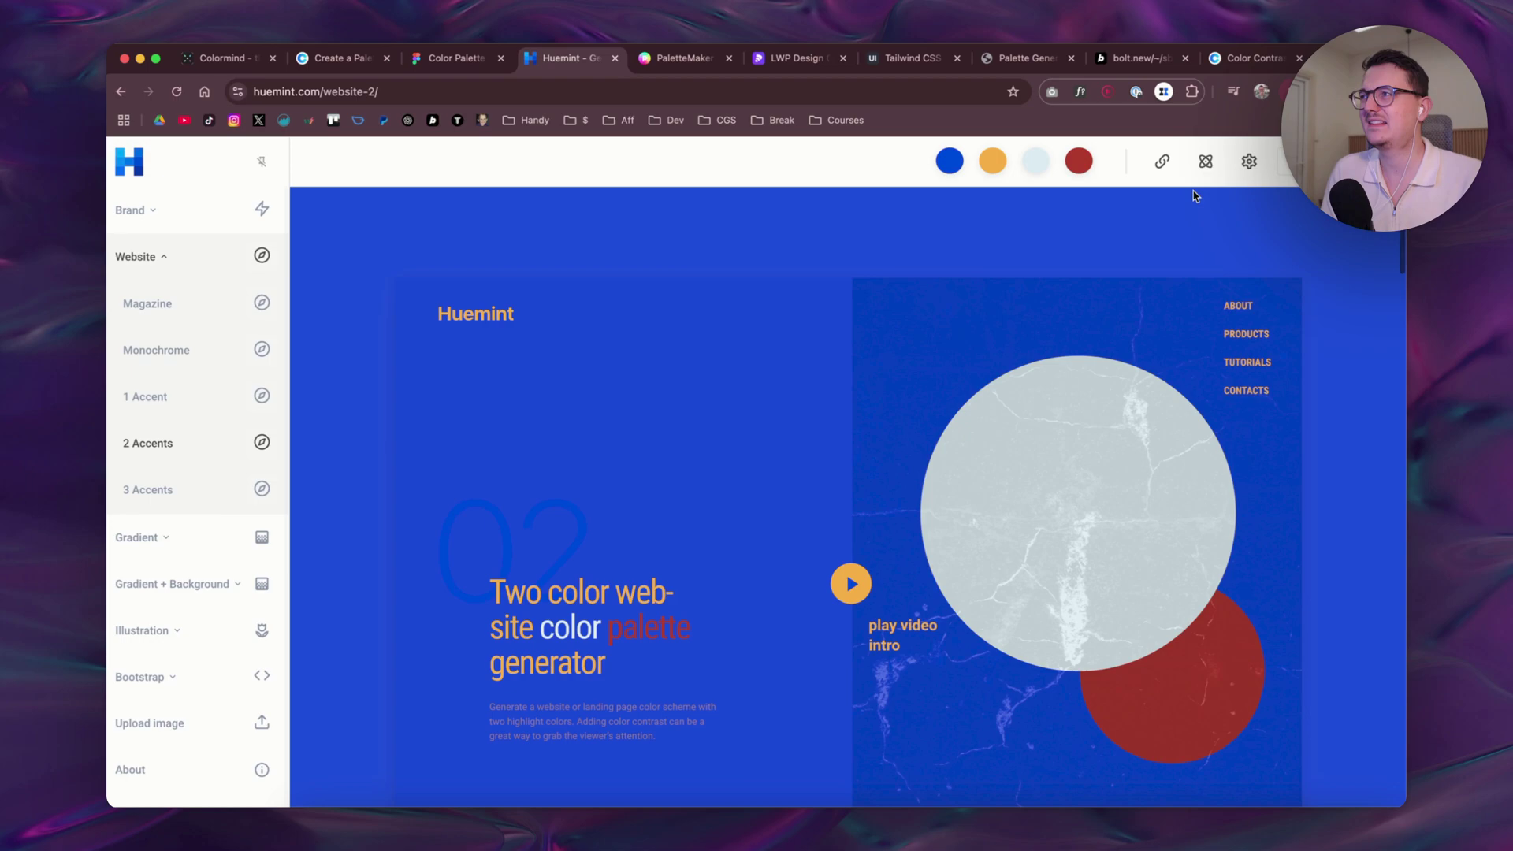
pyautogui.hotkey('ctrl', 'Tab')
pyautogui.click(856, 513)
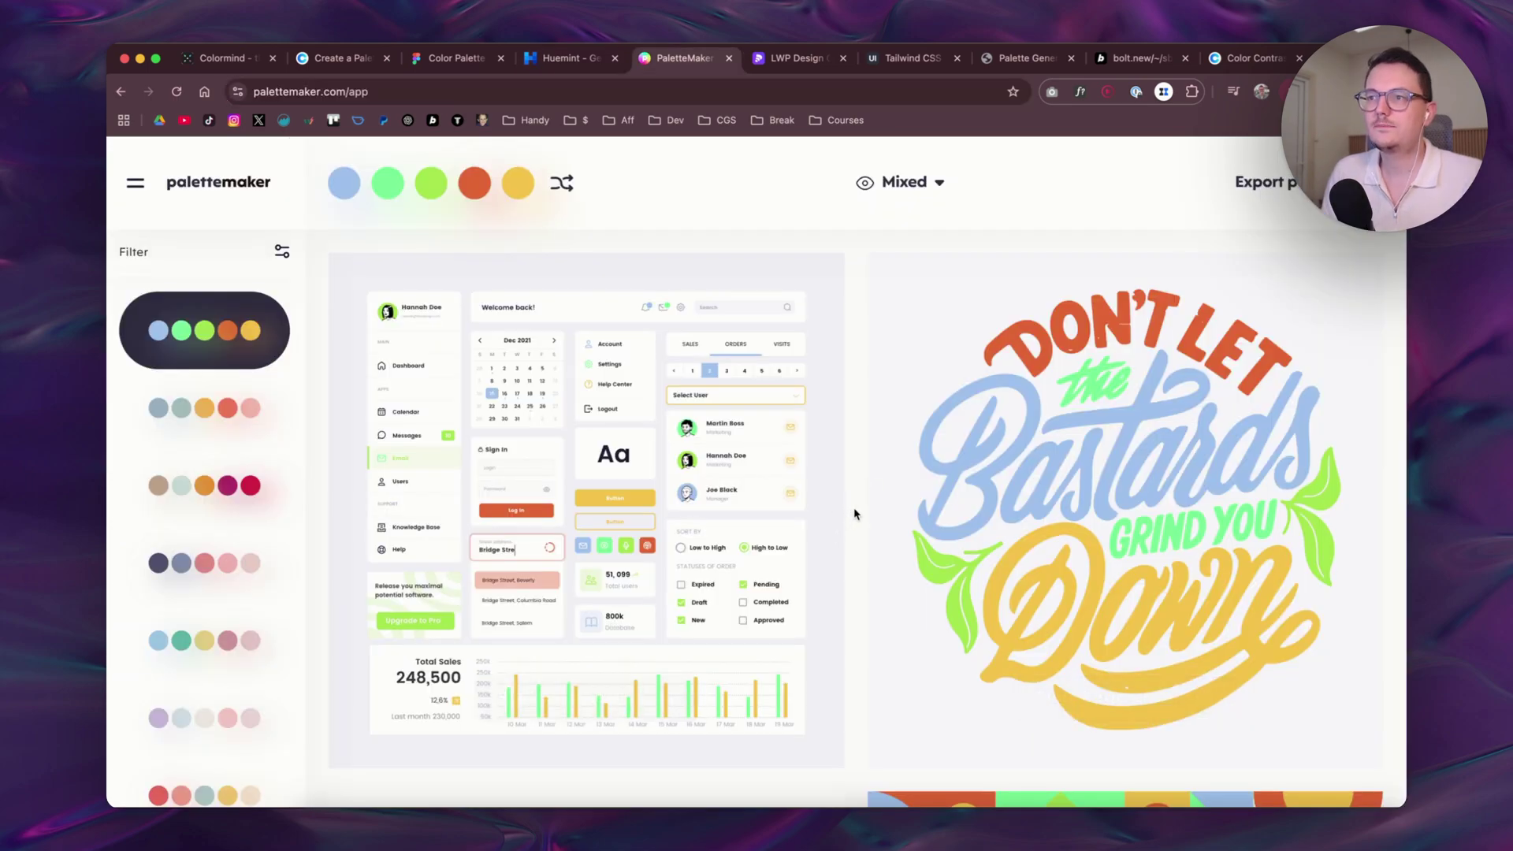
# Try the navy-and-pink and blue-green-pink palettes, settling on the lavender pastel palette
pyautogui.scroll(-1, 855, 514)
pyautogui.scroll(-15, 855, 514)
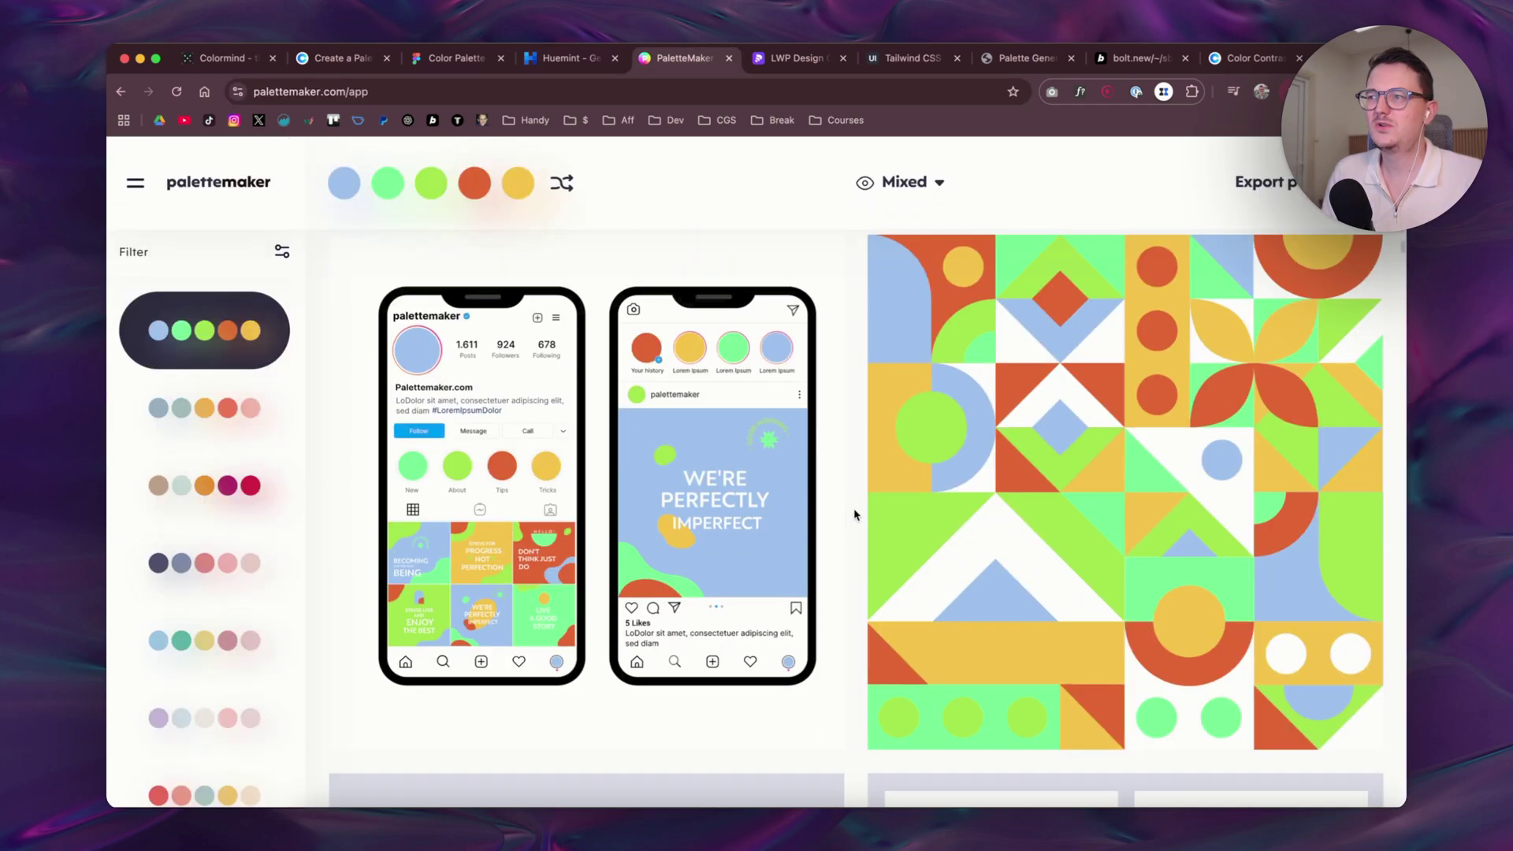
pyautogui.scroll(-20, 855, 514)
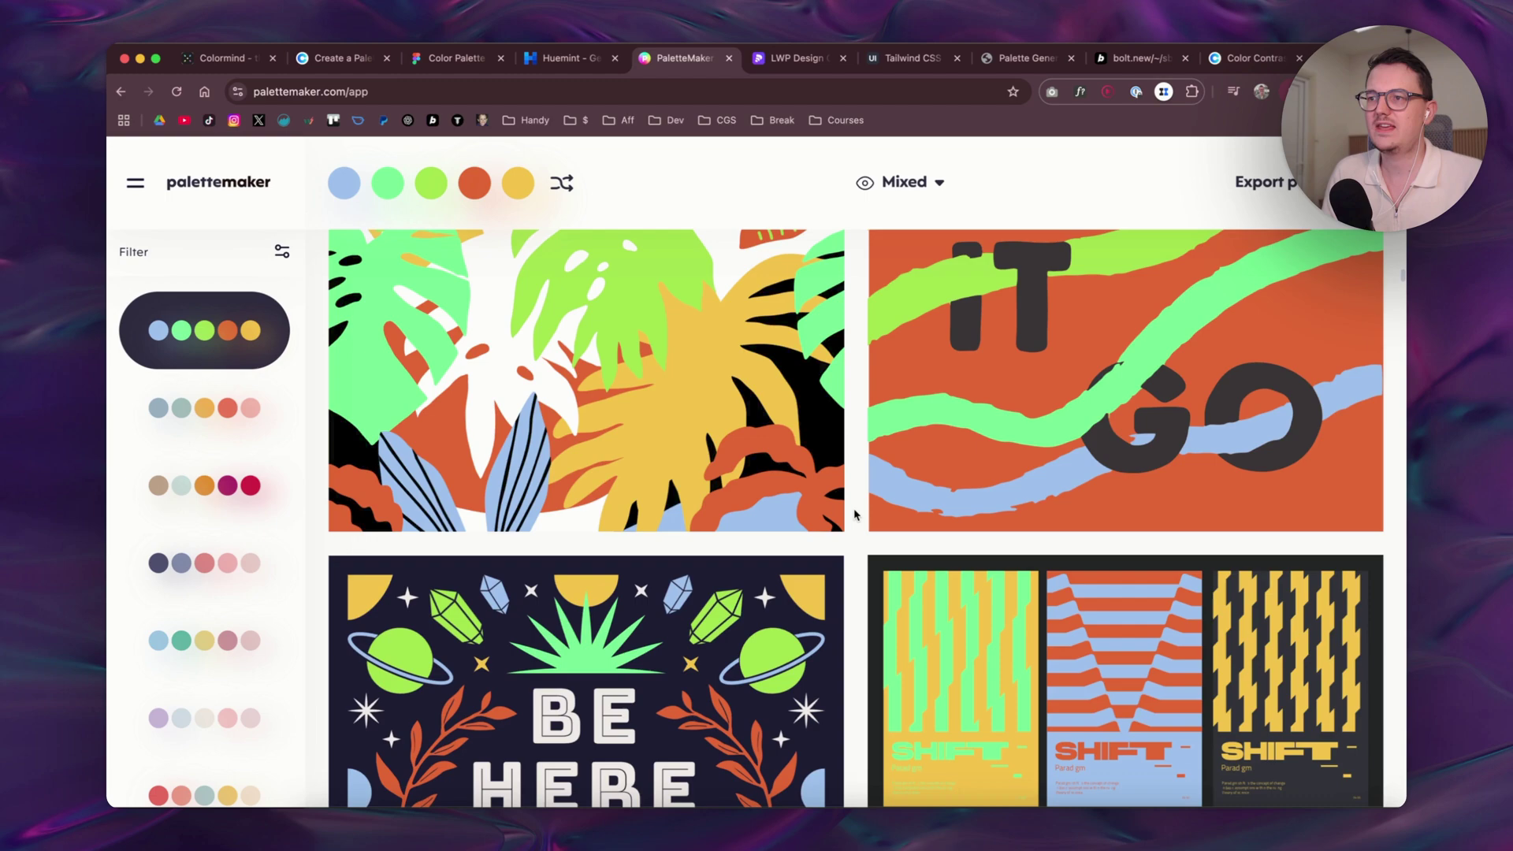
pyautogui.scroll(3, 855, 513)
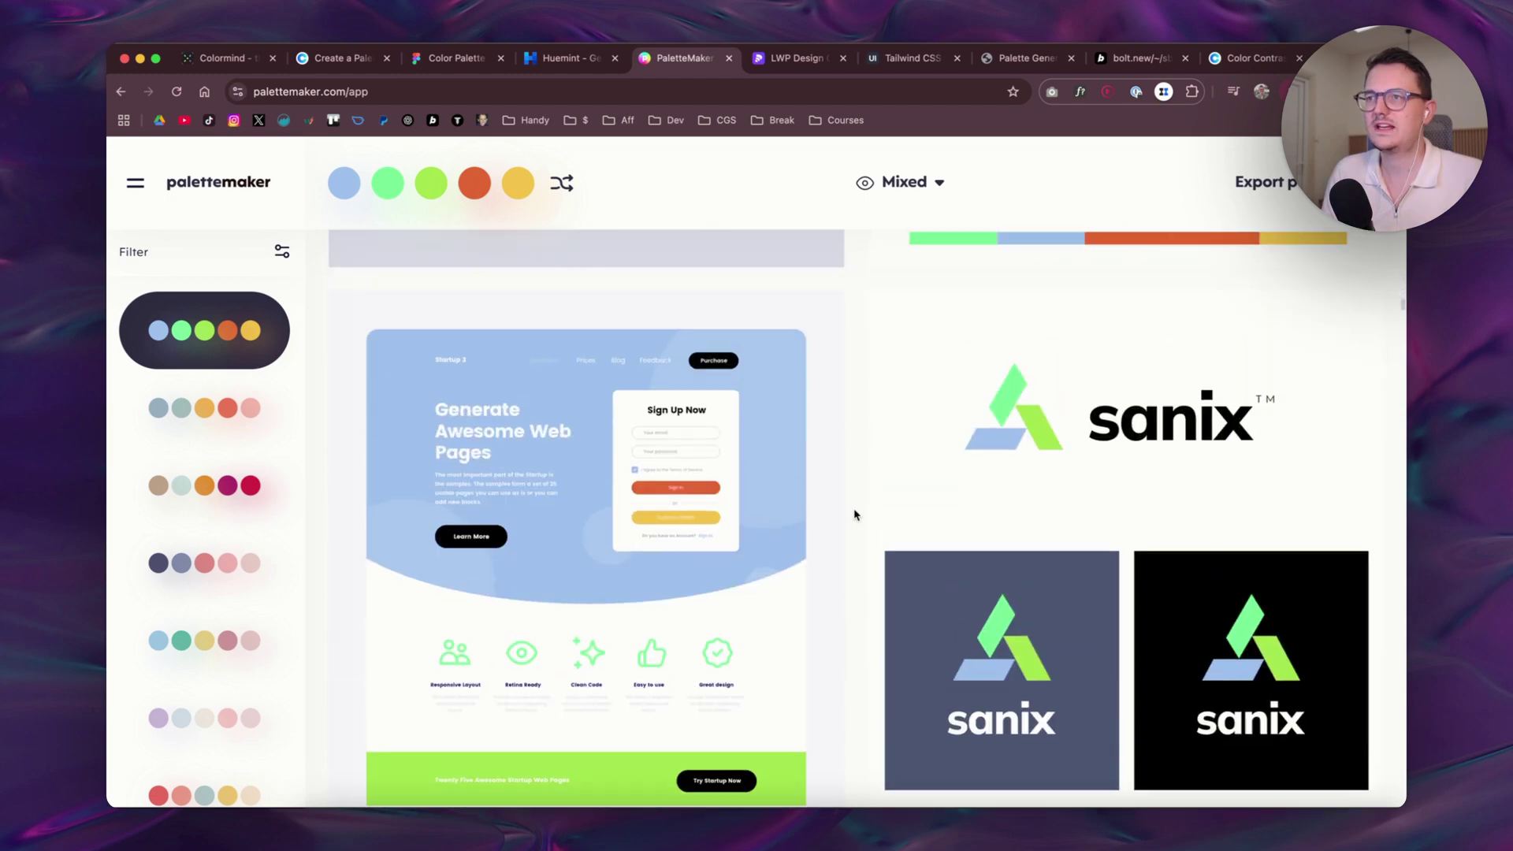
pyautogui.scroll(-1, 839, 517)
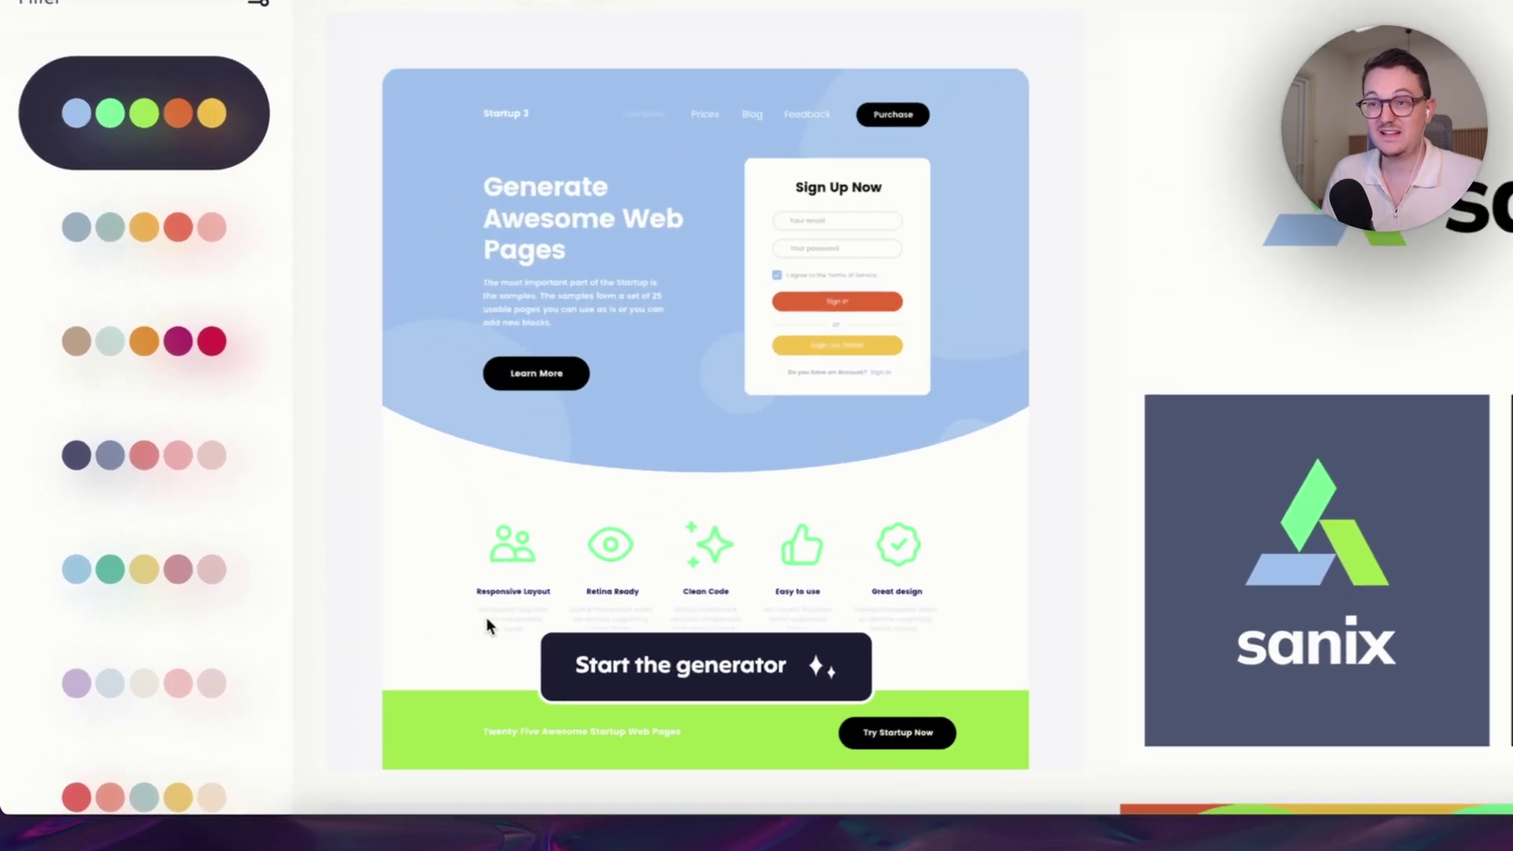
pyautogui.scroll(-2, 465, 635)
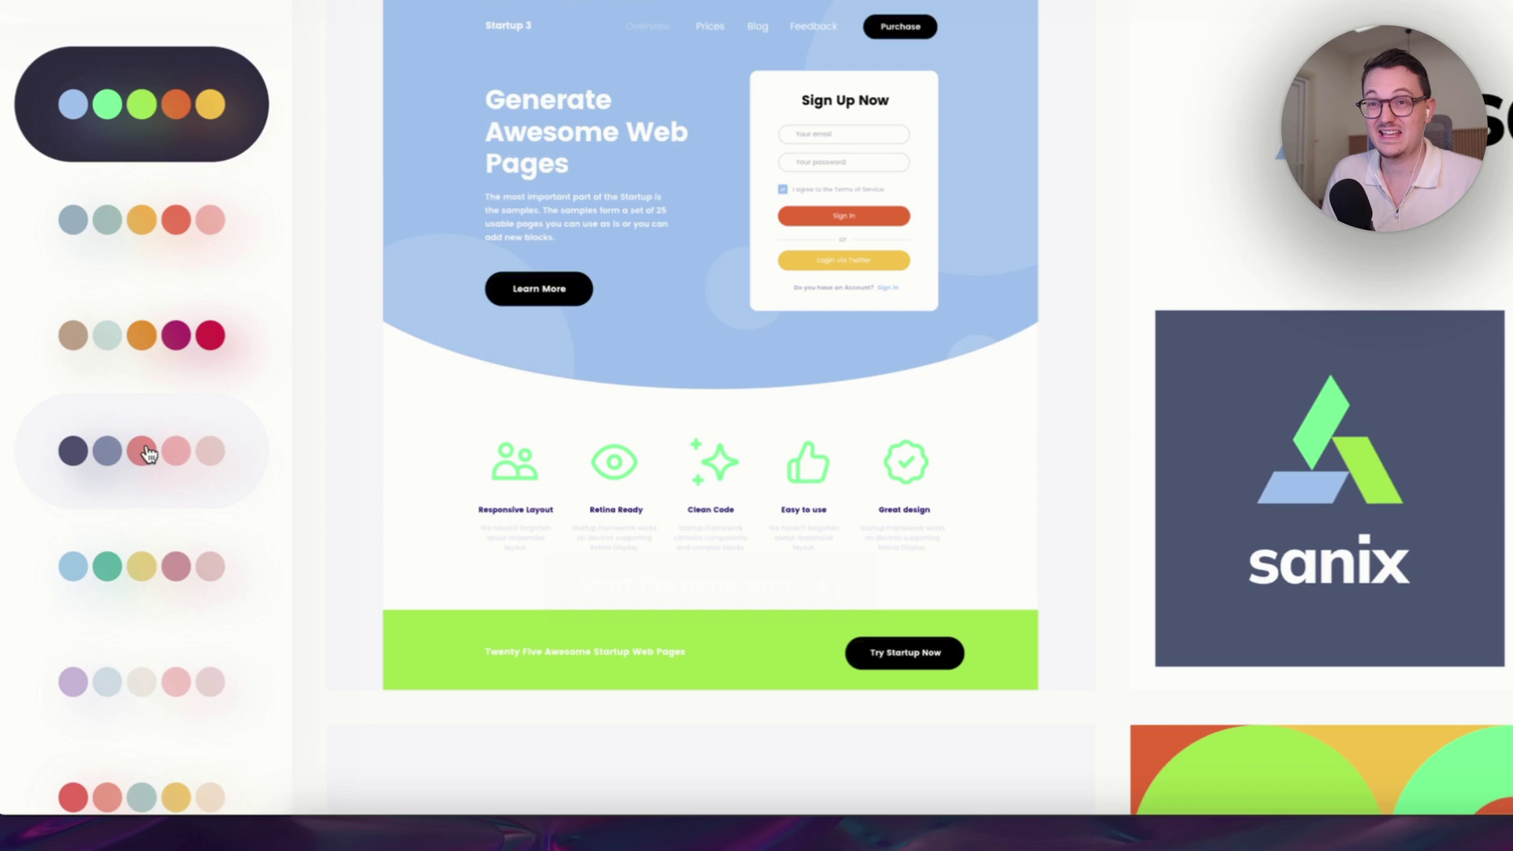
pyautogui.click(145, 449)
pyautogui.click(177, 567)
pyautogui.click(179, 694)
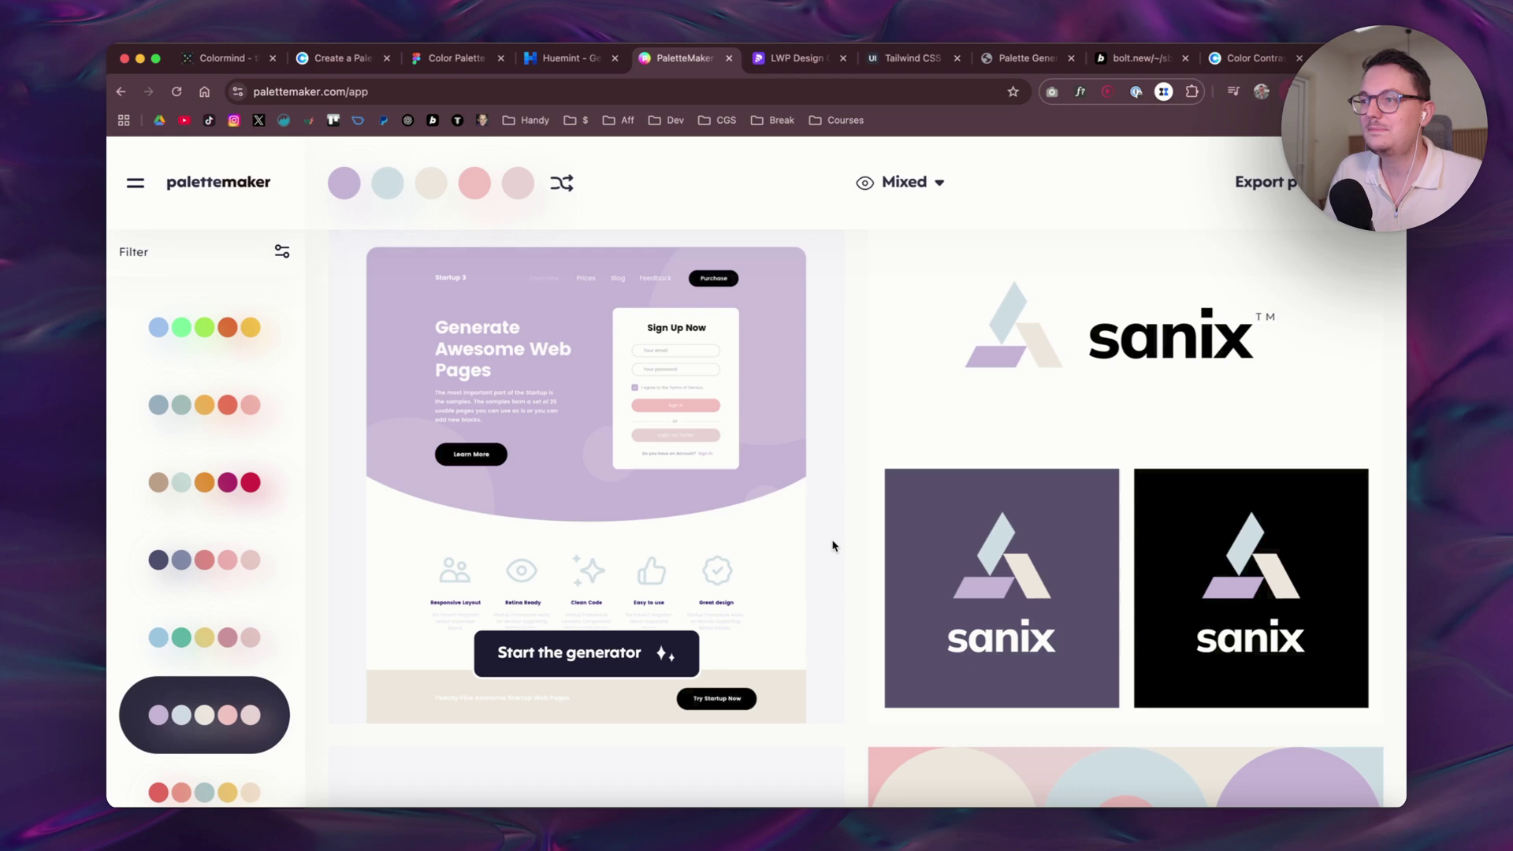
# Review the lavender-coloured mockups, then switch to the Tailwind CSS colour generator
pyautogui.scroll(-7, 835, 542)
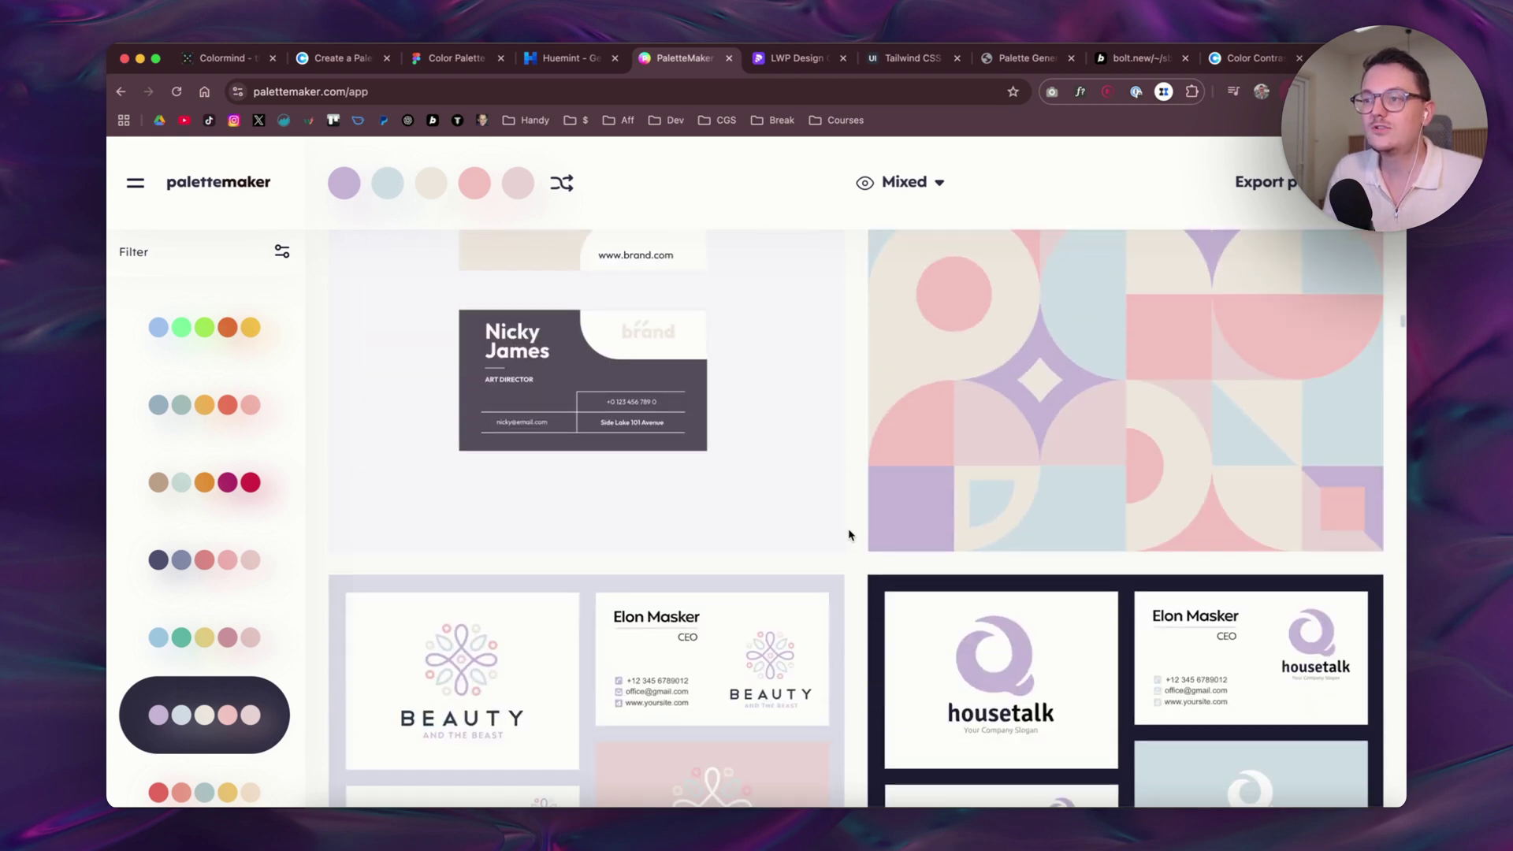
pyautogui.scroll(-2, 850, 528)
pyautogui.scroll(10, 851, 524)
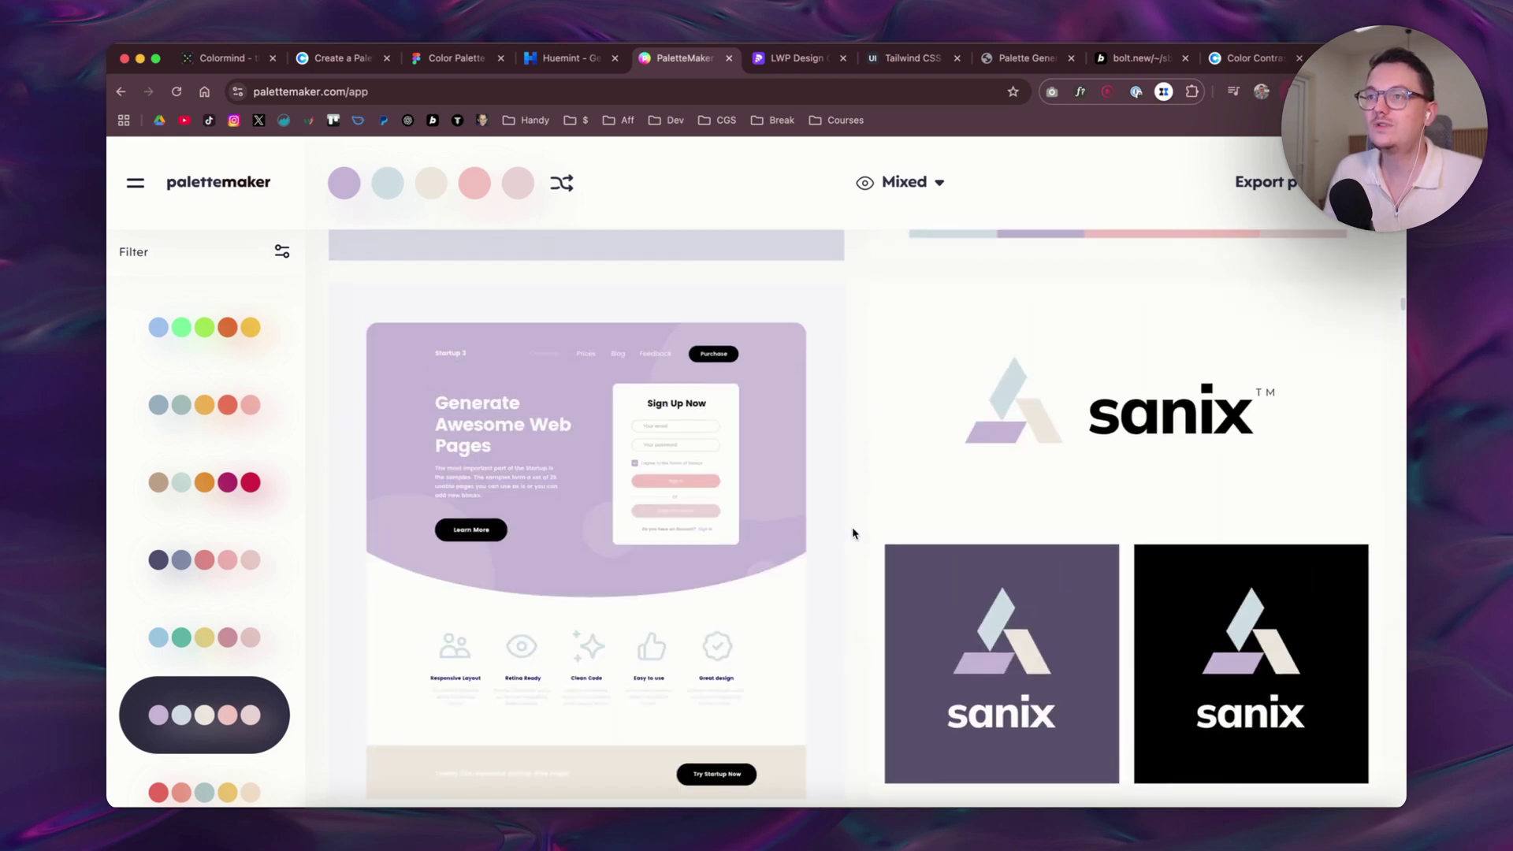
pyautogui.scroll(-2, 837, 490)
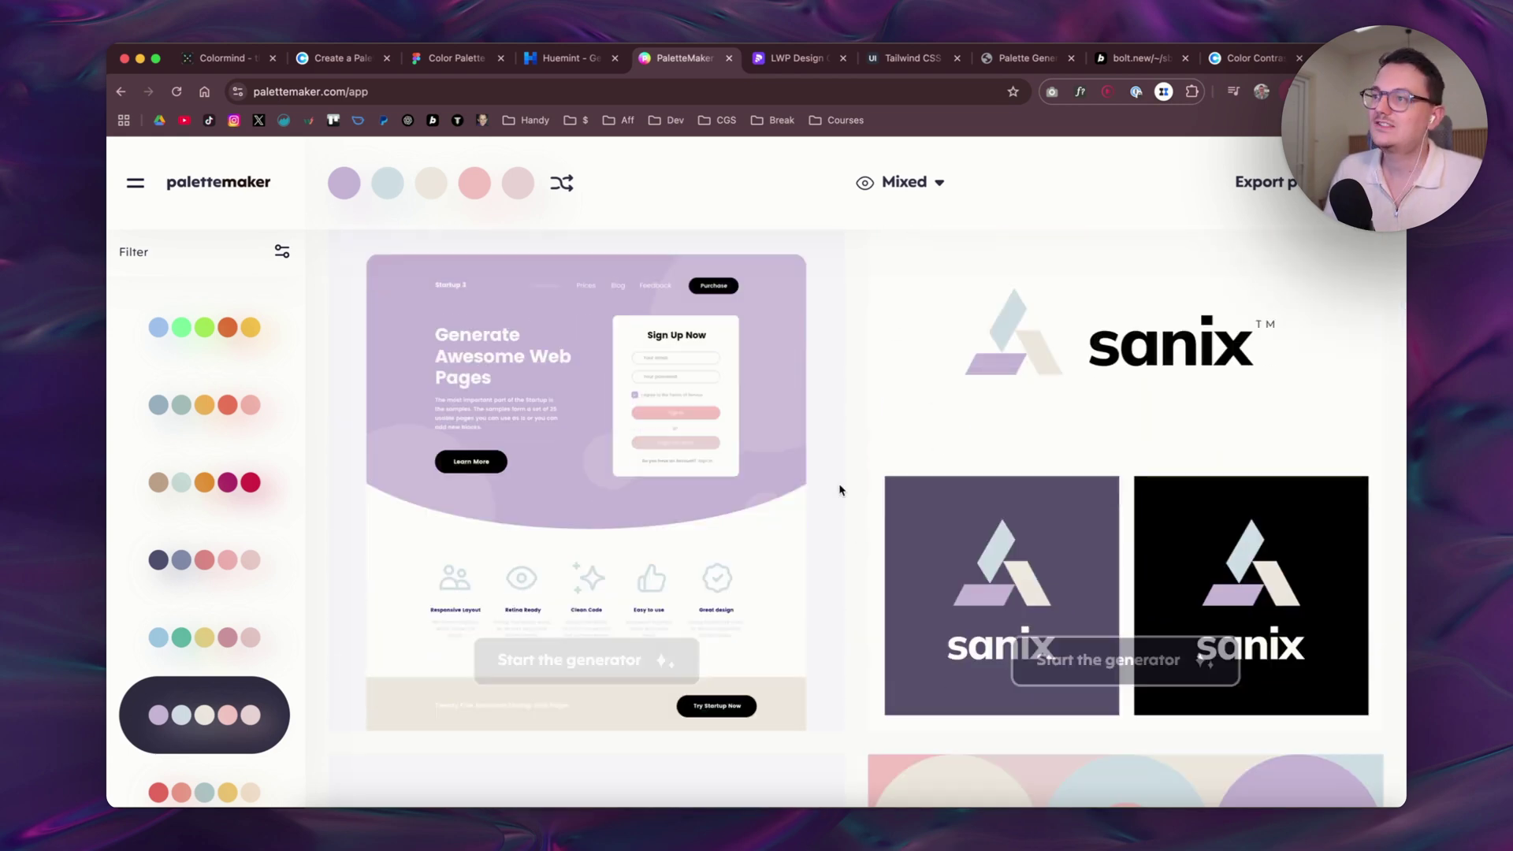
pyautogui.click(912, 59)
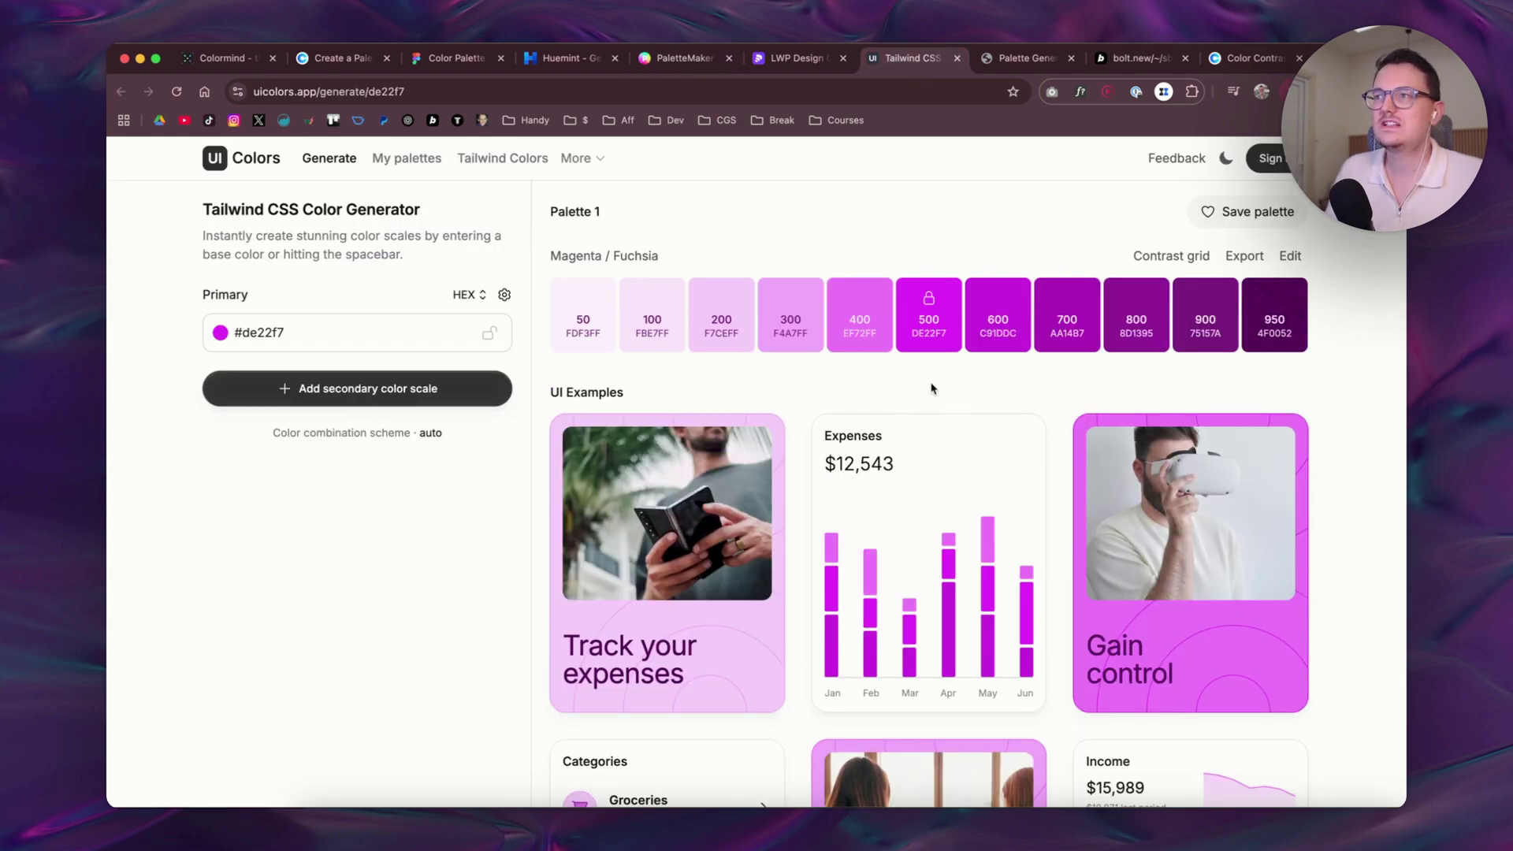
# Shift the UI Colors primary hue from magenta DE22F7 to blue 2230F7
pyautogui.click(222, 333)
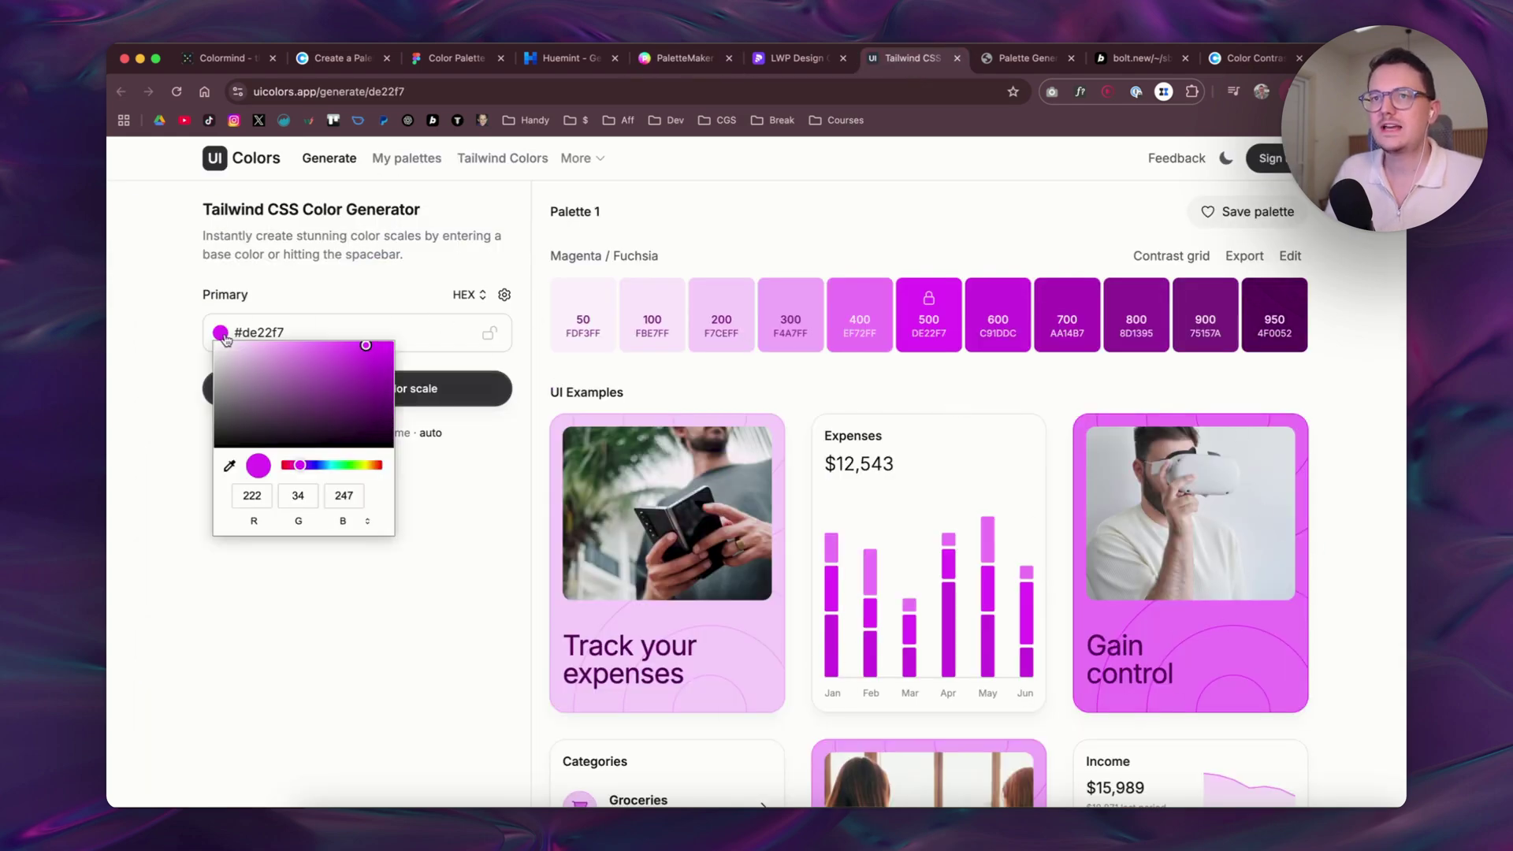
pyautogui.moveTo(301, 471); pyautogui.dragTo(316, 467)
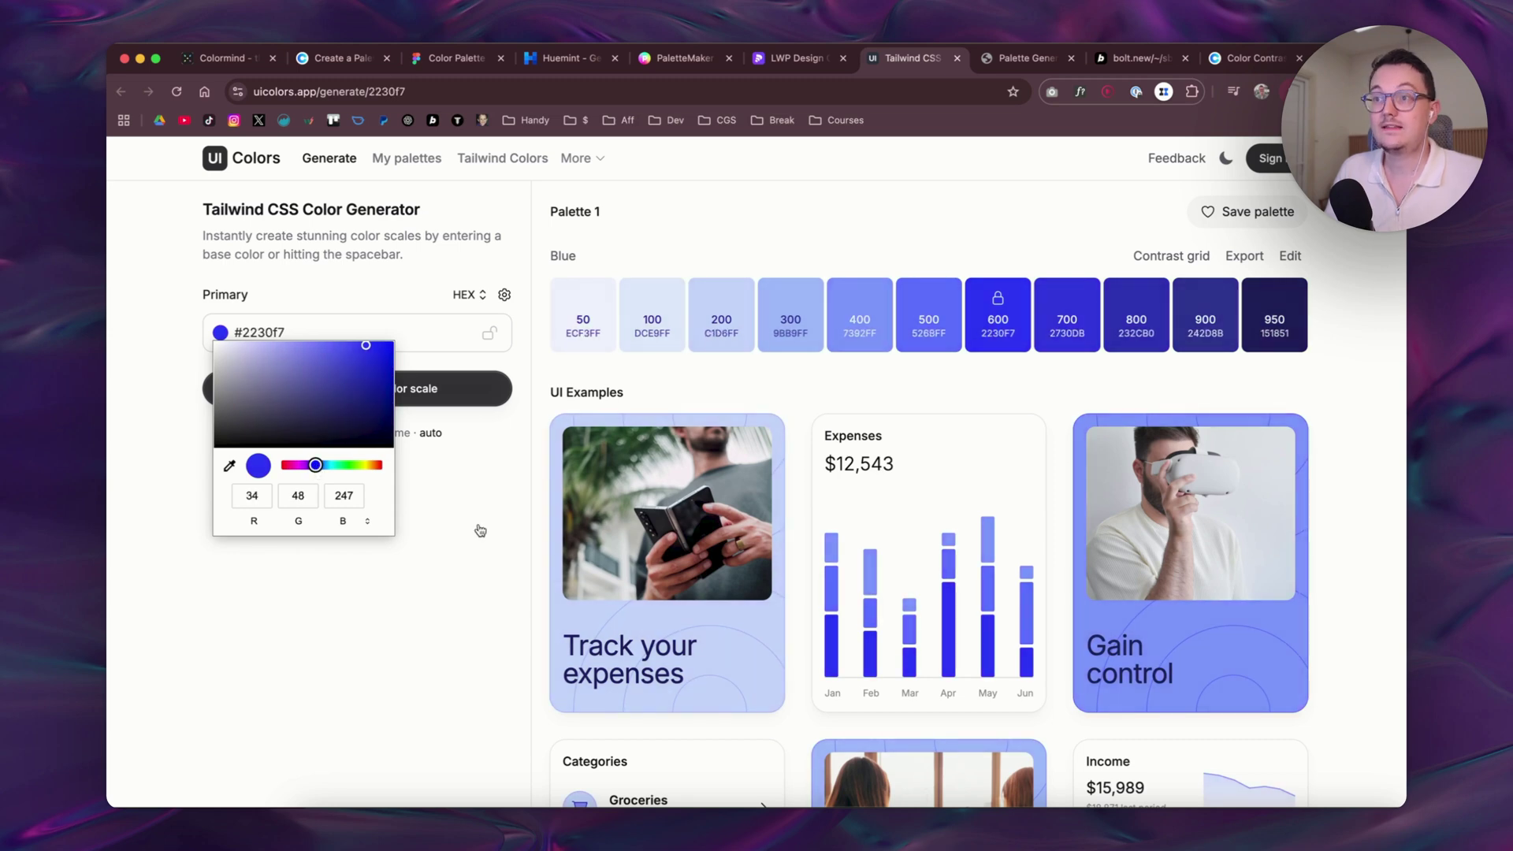
pyautogui.click(526, 520)
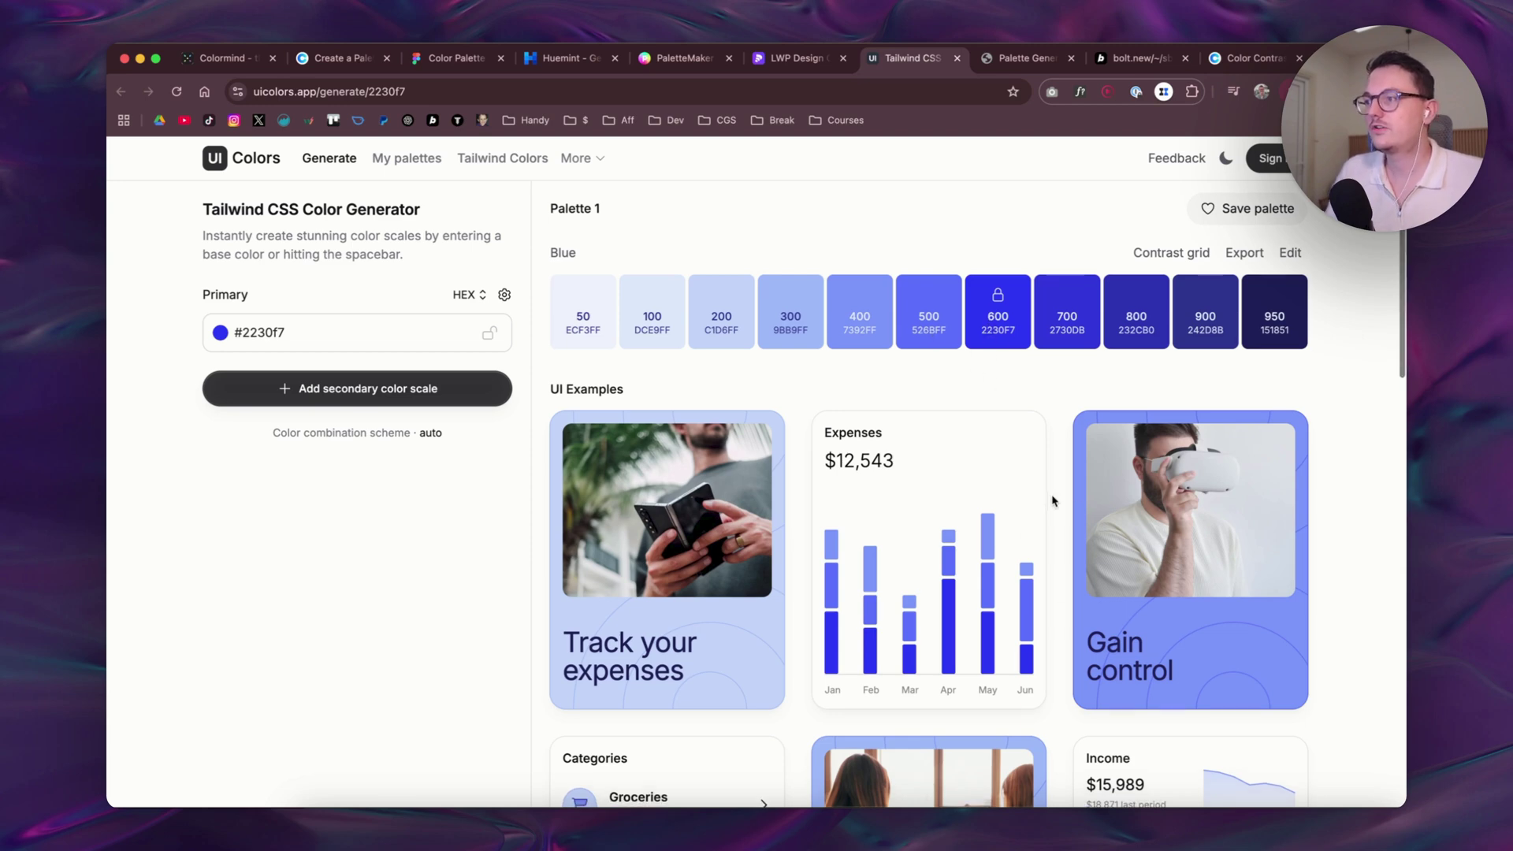
pyautogui.scroll(-10, 1054, 500)
pyautogui.scroll(-2, 1069, 566)
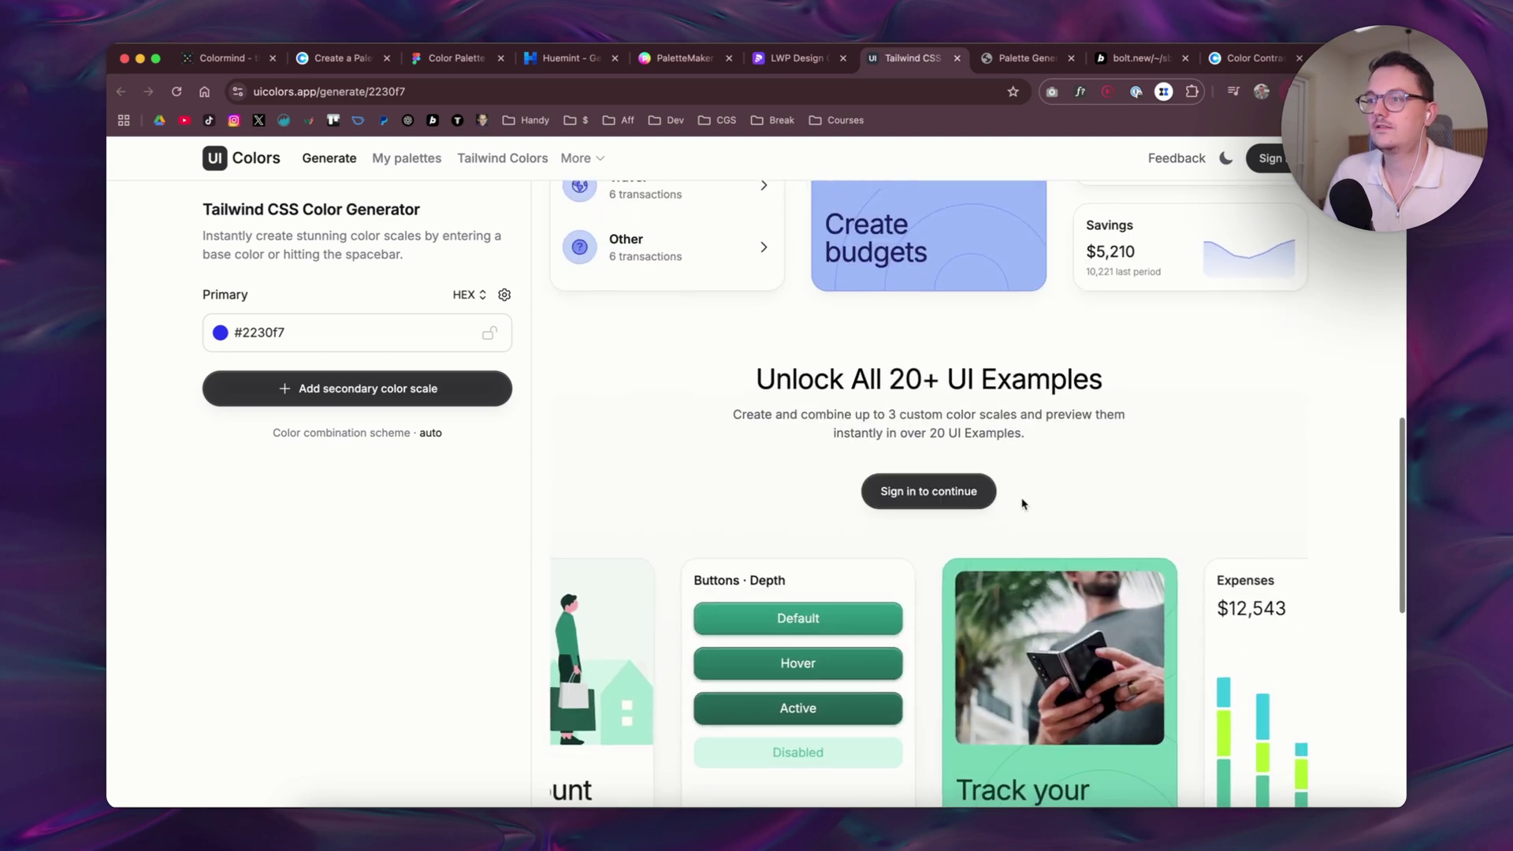
pyautogui.click(407, 391)
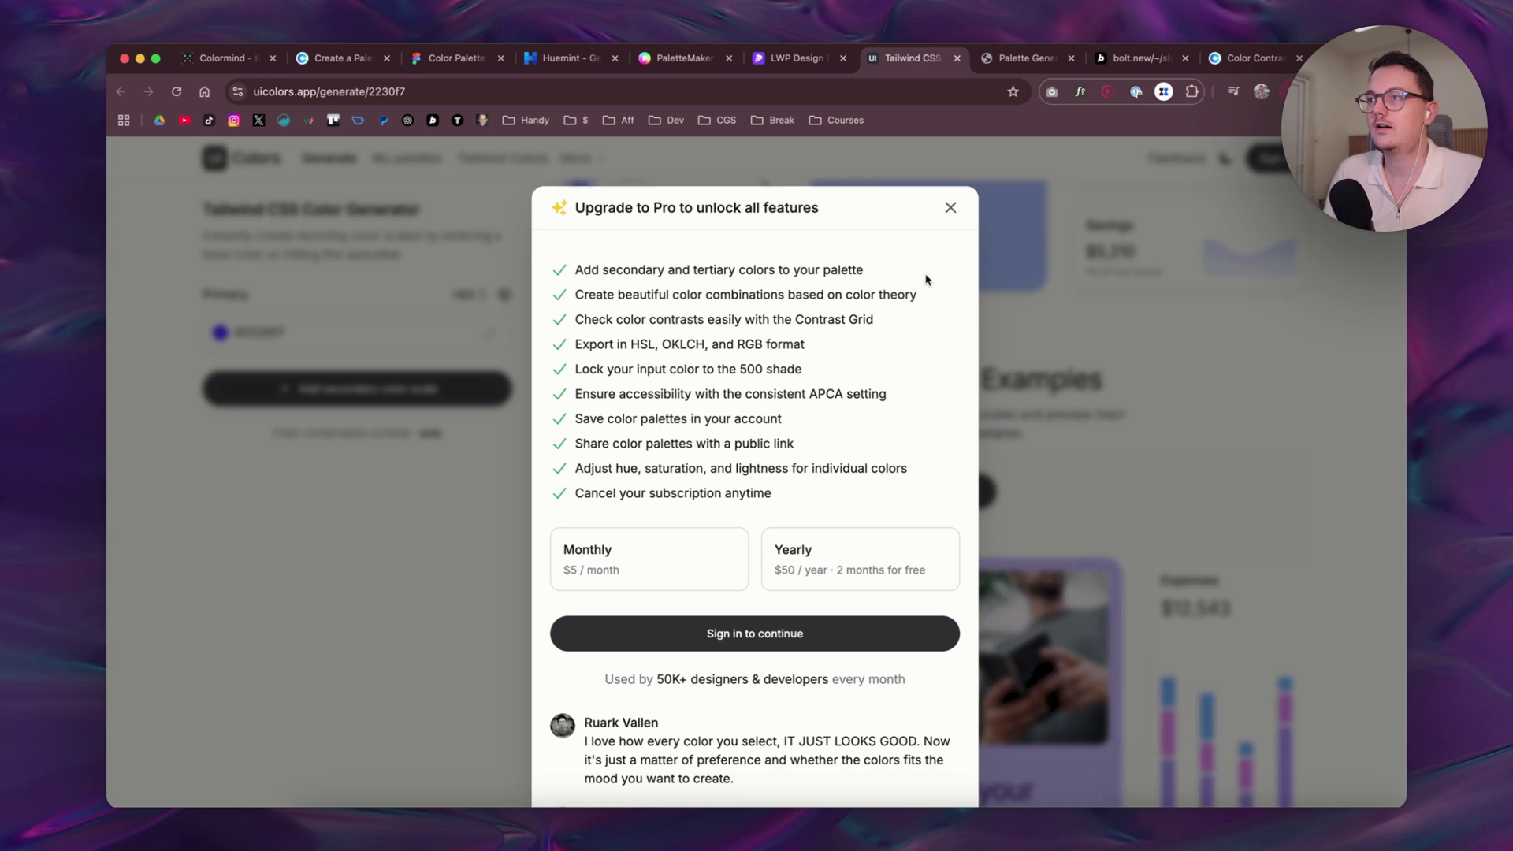
pyautogui.scroll(-6, 871, 512)
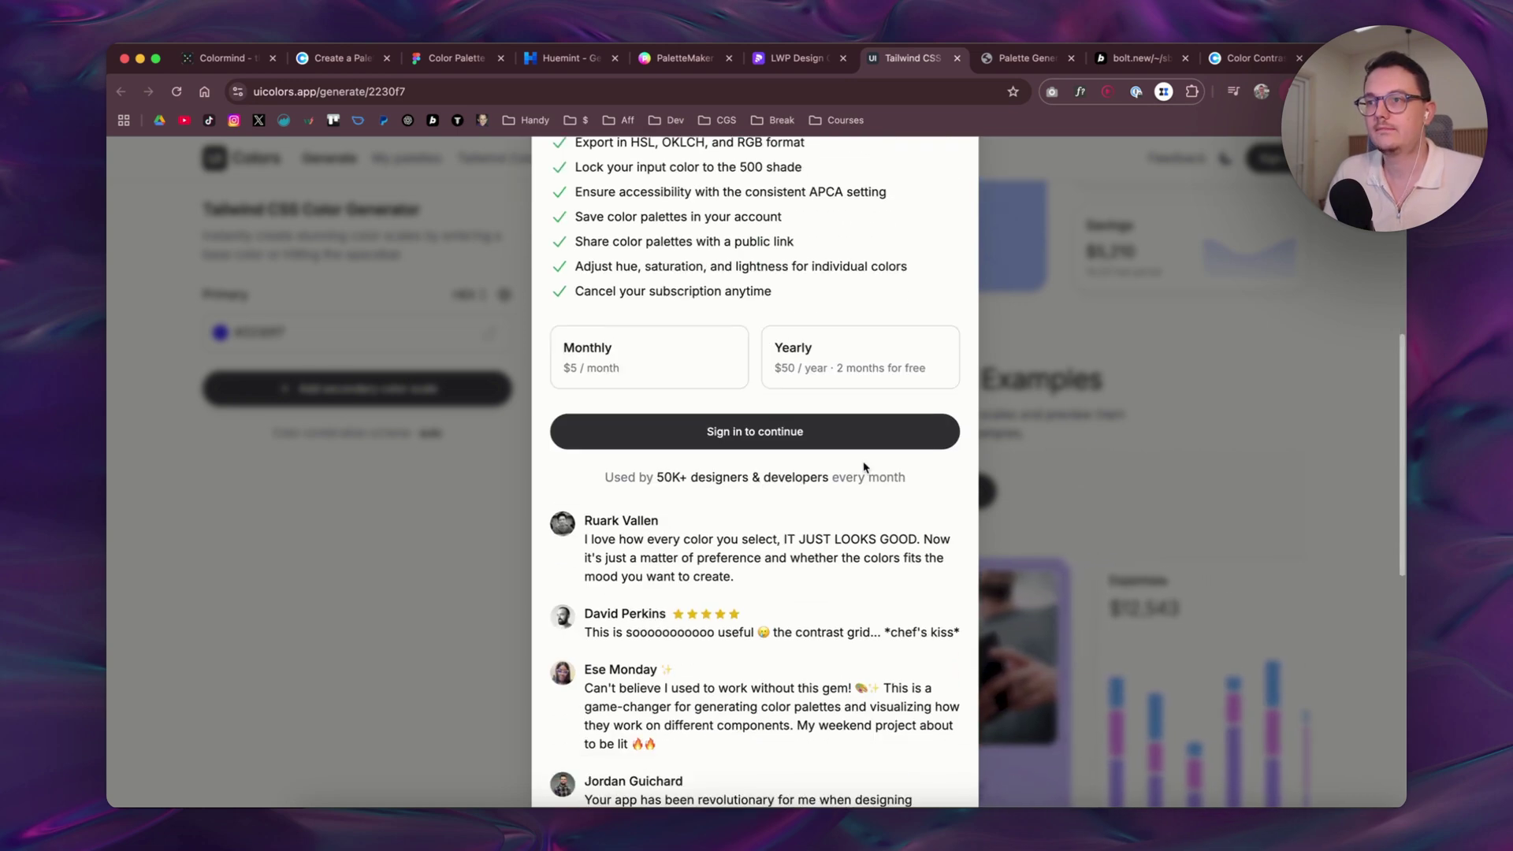
pyautogui.scroll(6, 678, 473)
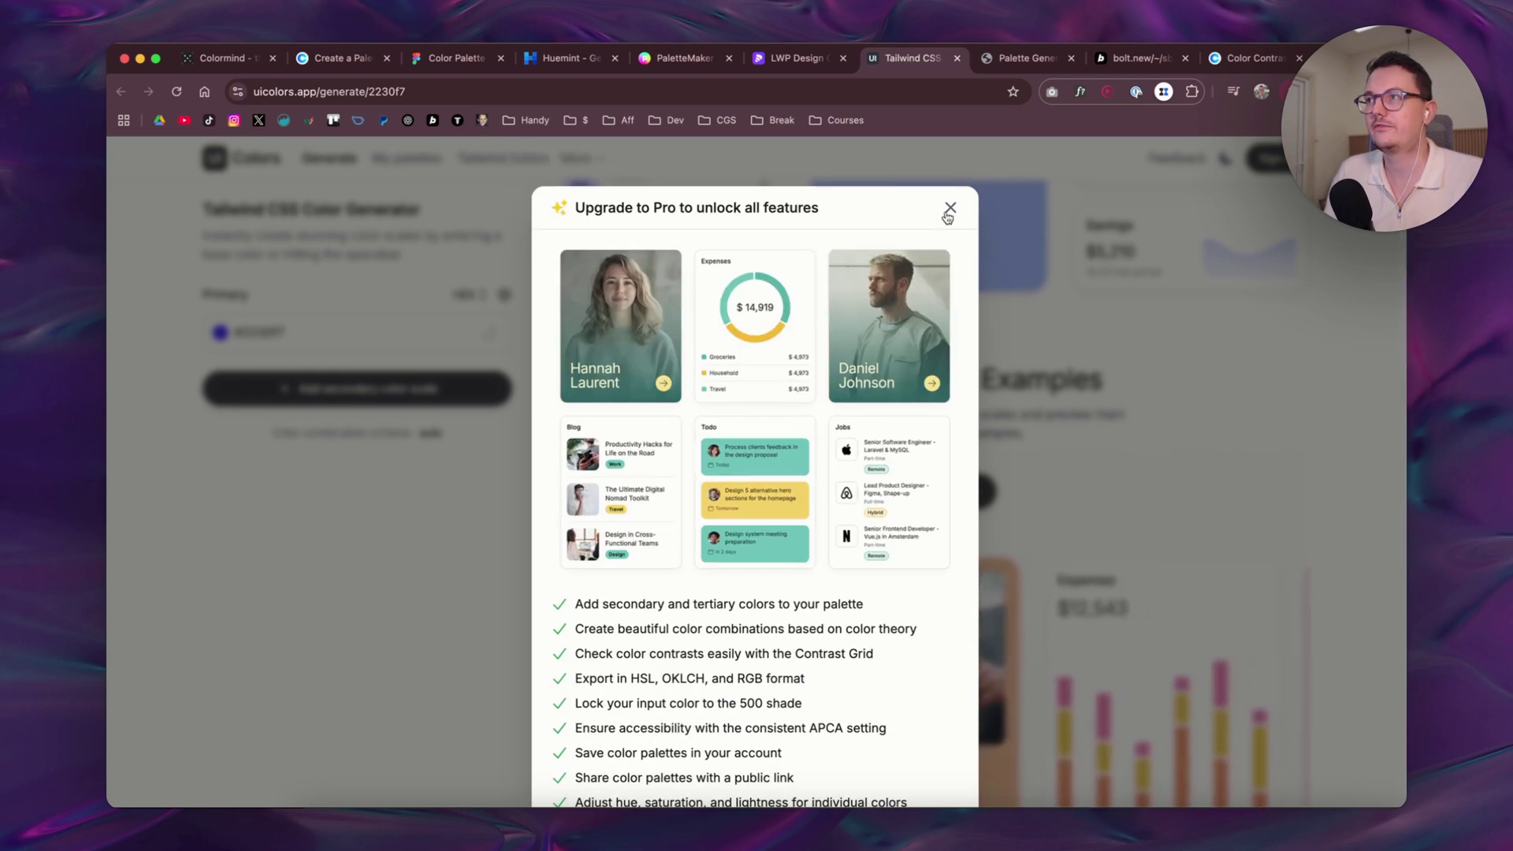
pyautogui.click(950, 208)
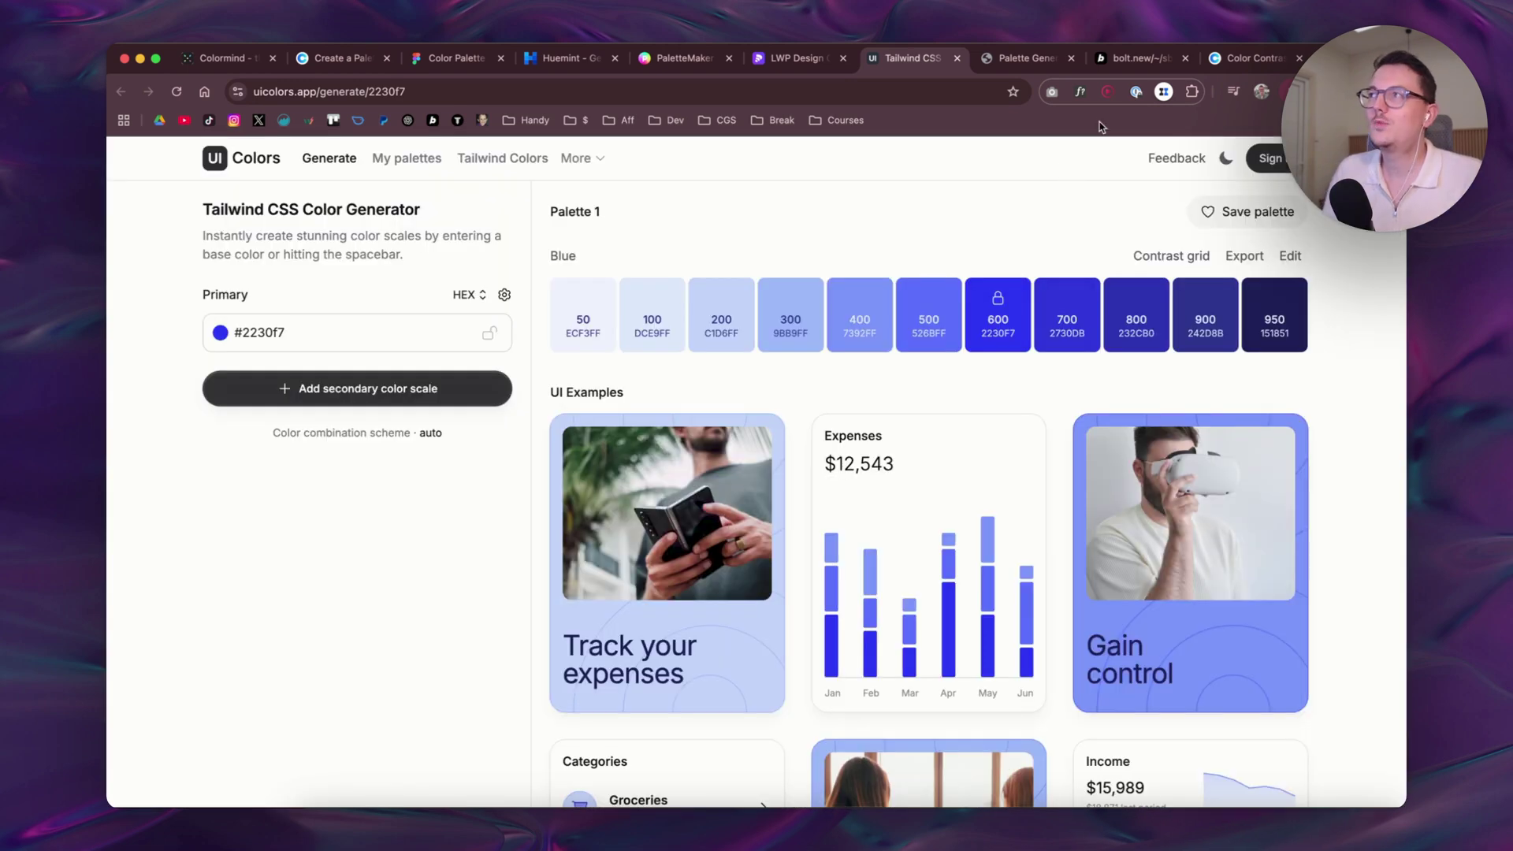
# Check the header padding change in Bolt, then open the live websitestylekit.com site
pyautogui.click(1142, 58)
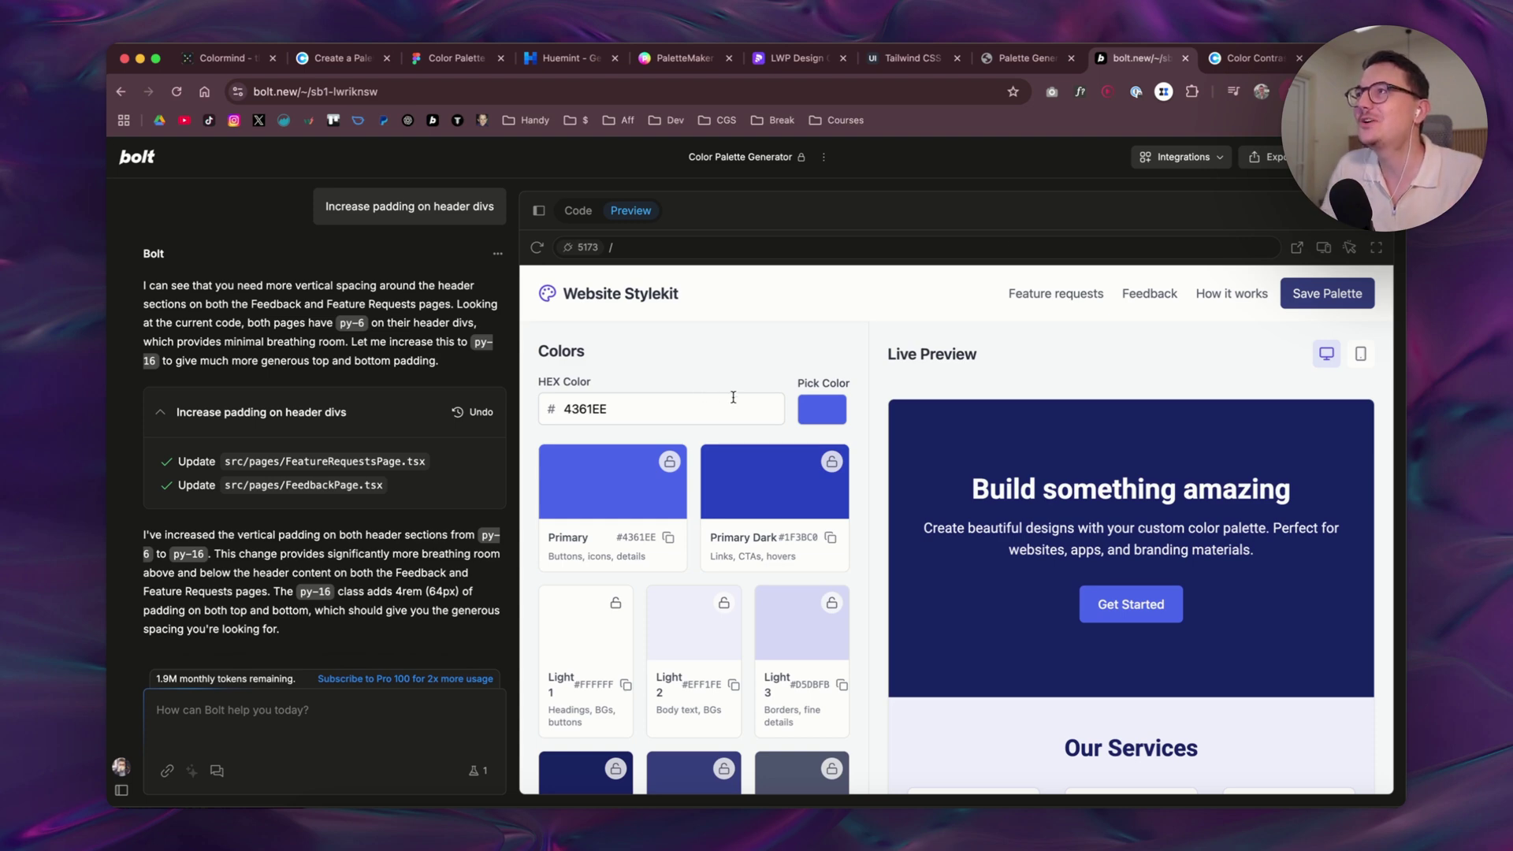
pyautogui.click(1025, 58)
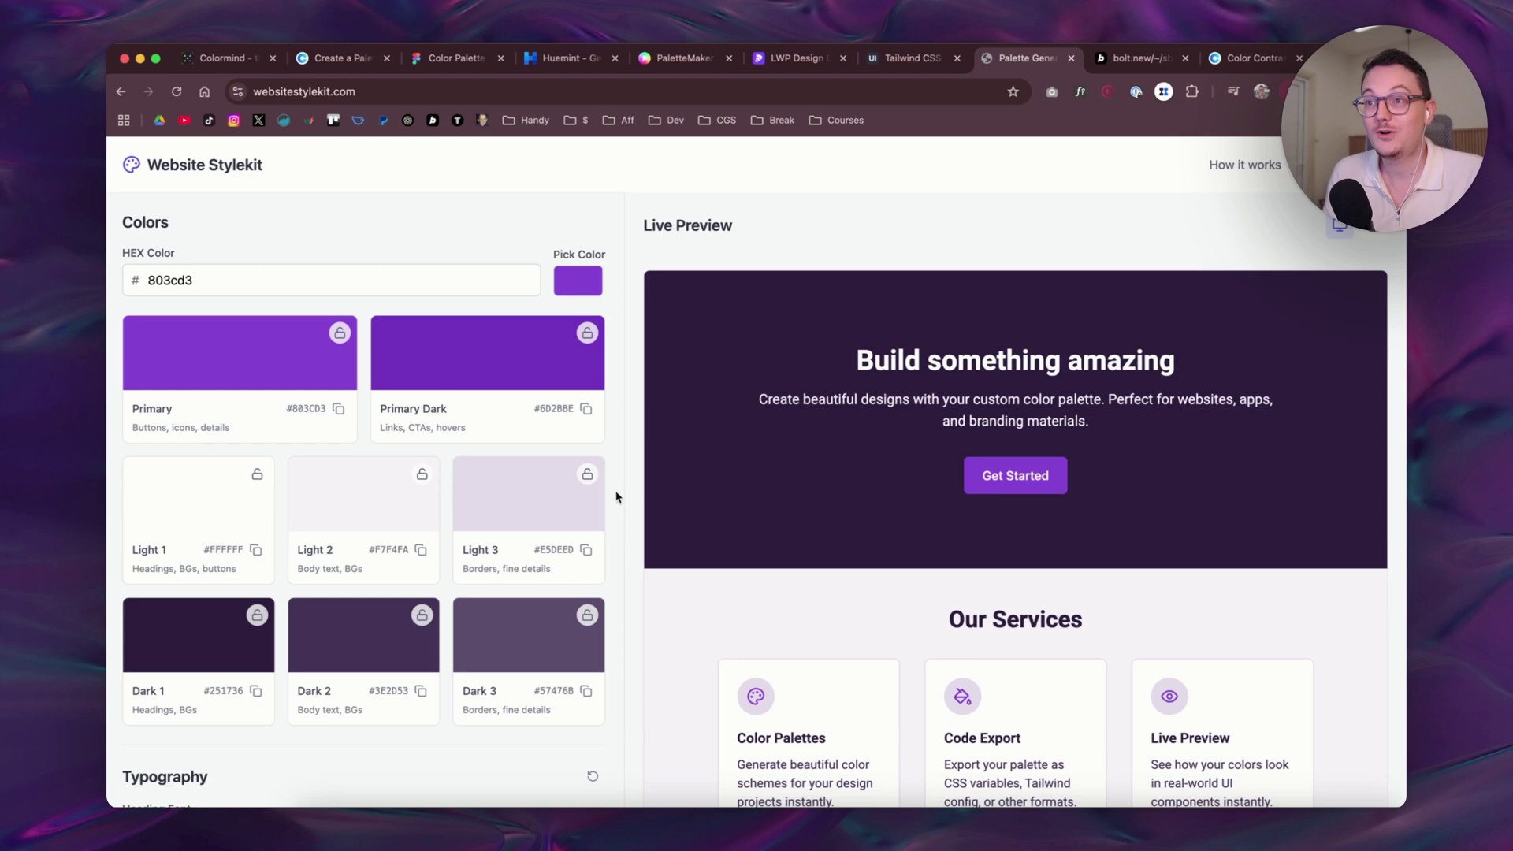
pyautogui.scroll(-5, 552, 507)
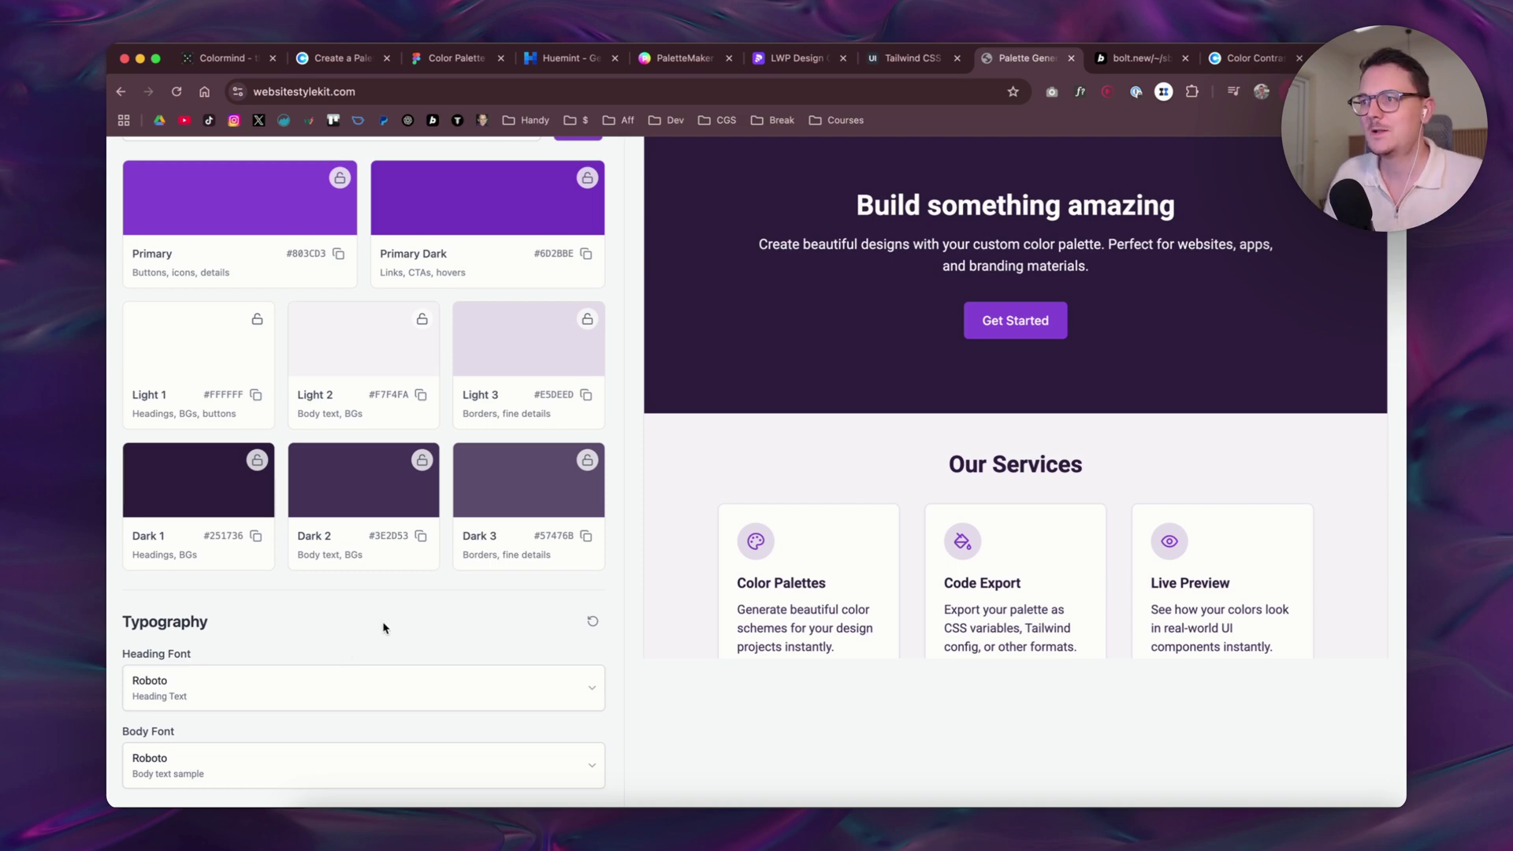
pyautogui.scroll(4, 384, 628)
pyautogui.scroll(-3, 938, 560)
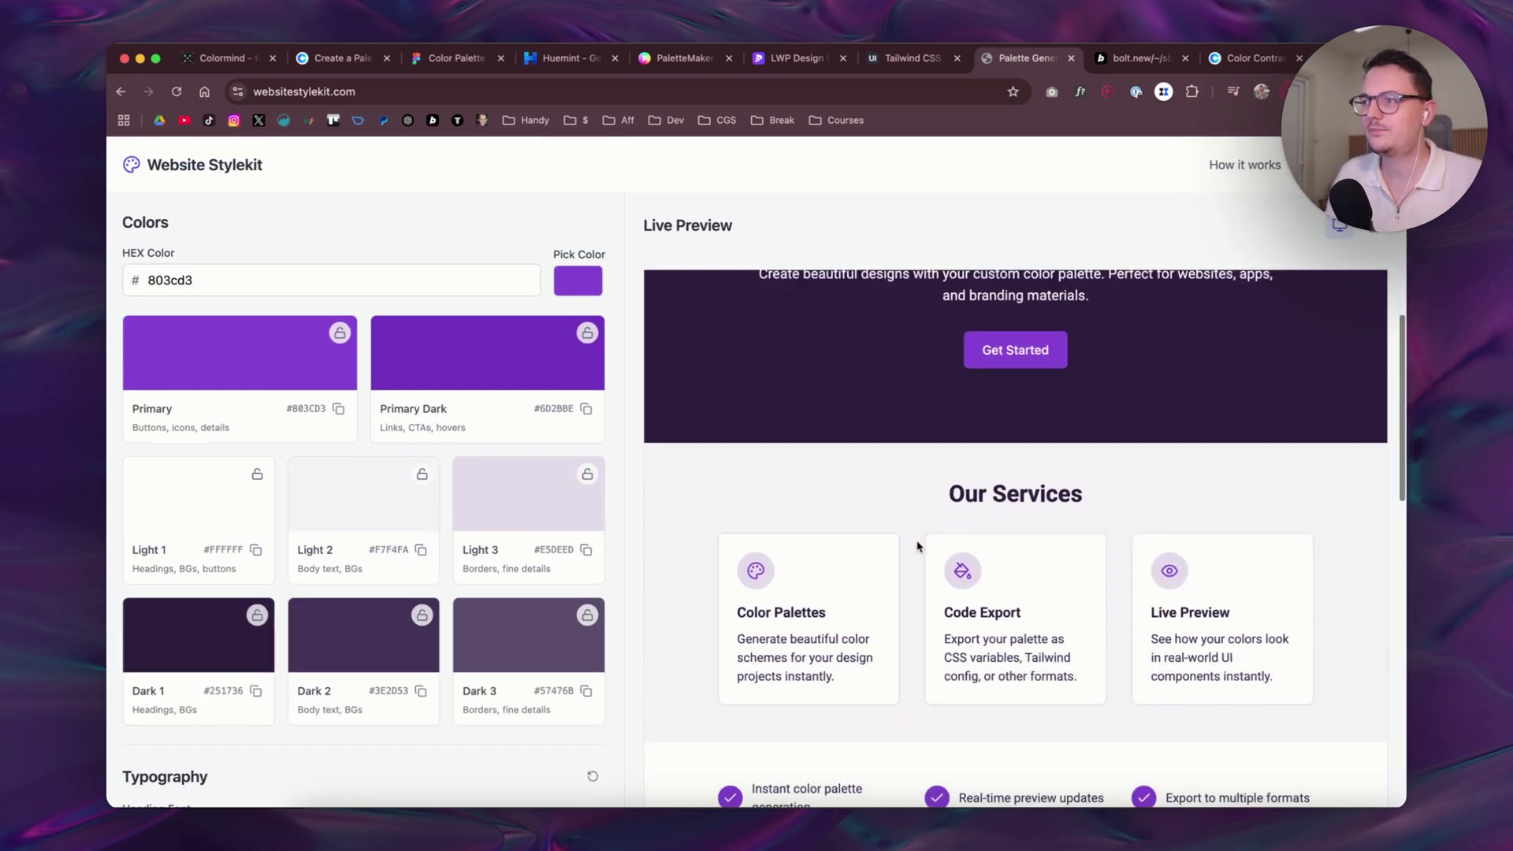
pyautogui.scroll(4, 915, 544)
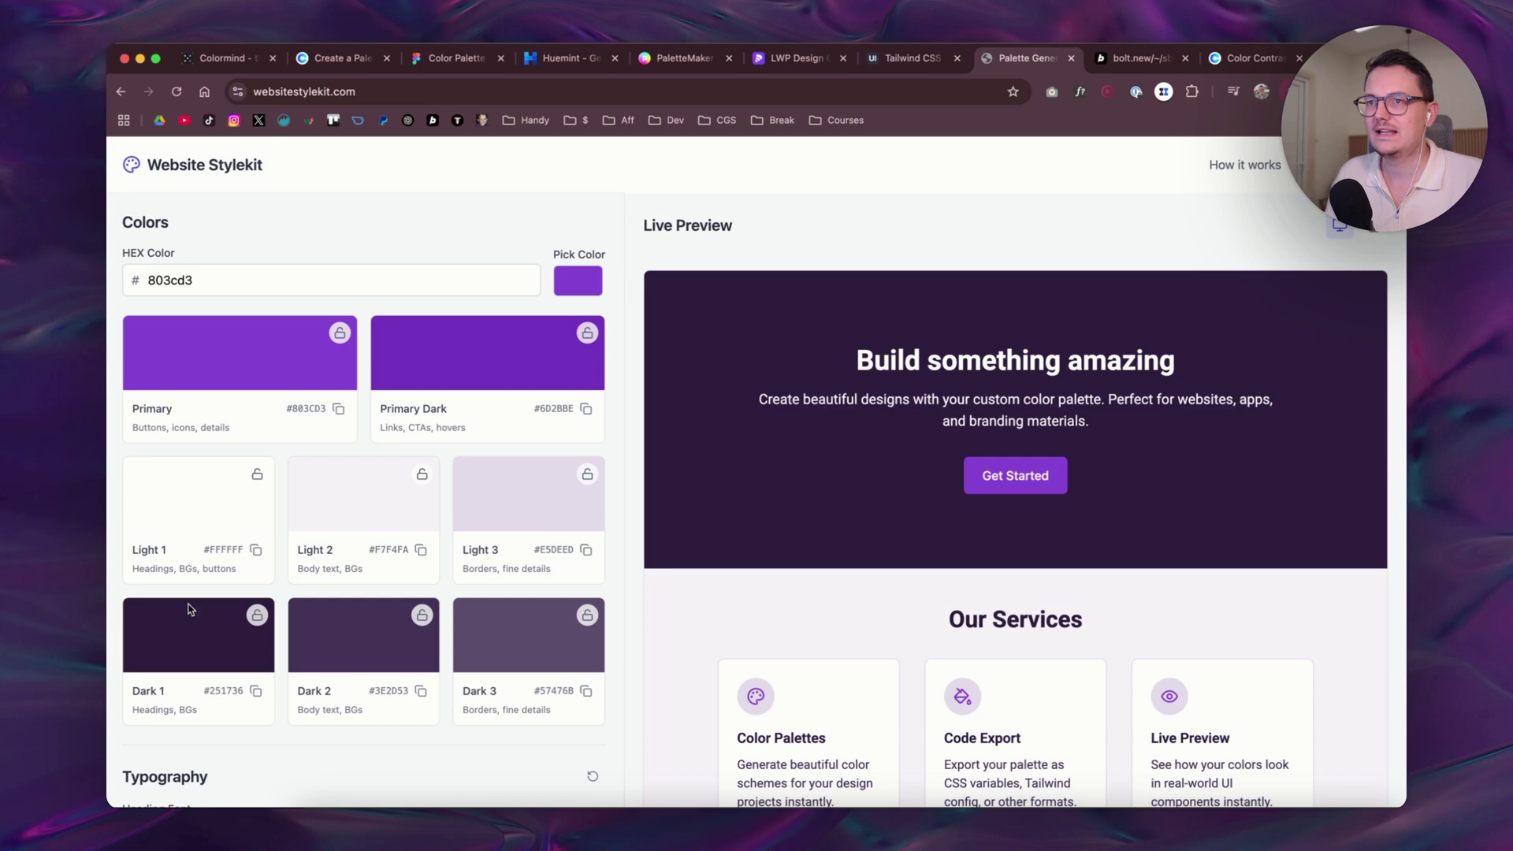
pyautogui.scroll(-4, 617, 561)
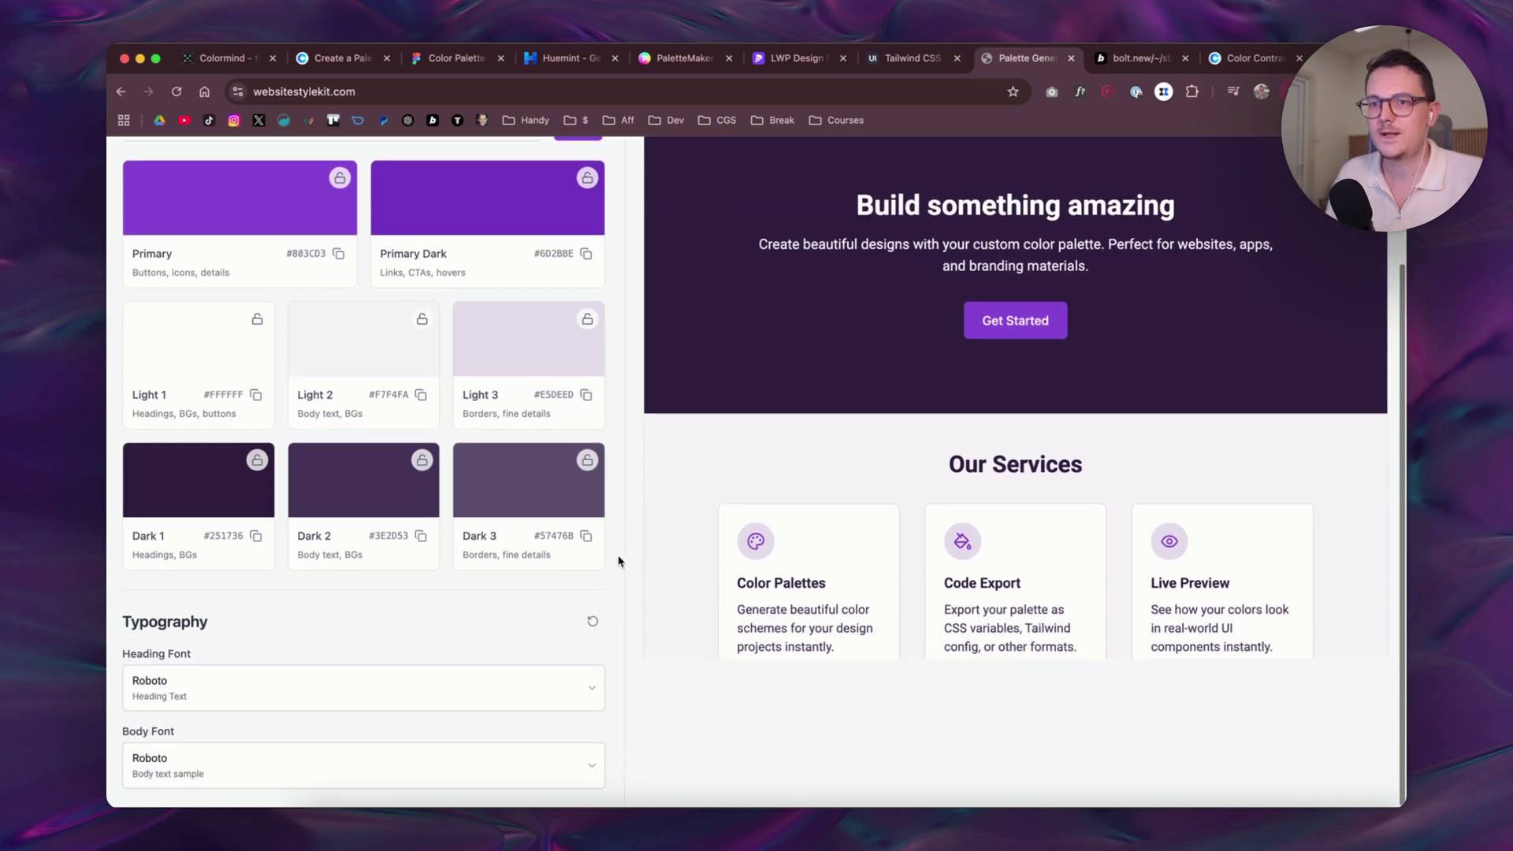
# Set the preview's heading font to Playfair Display
pyautogui.click(313, 694)
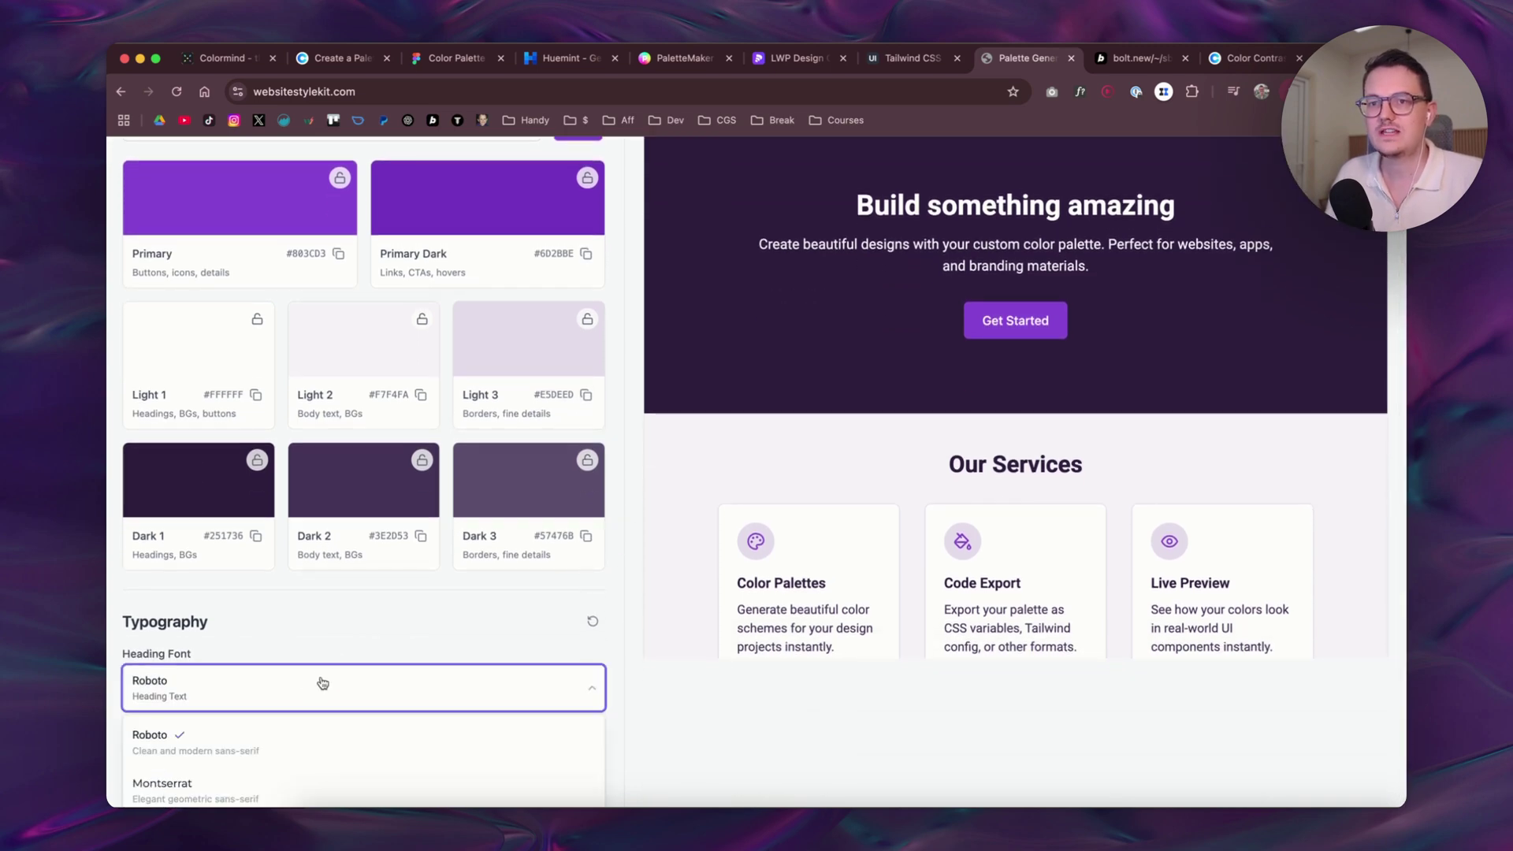
pyautogui.scroll(-4, 323, 683)
pyautogui.scroll(-1, 321, 649)
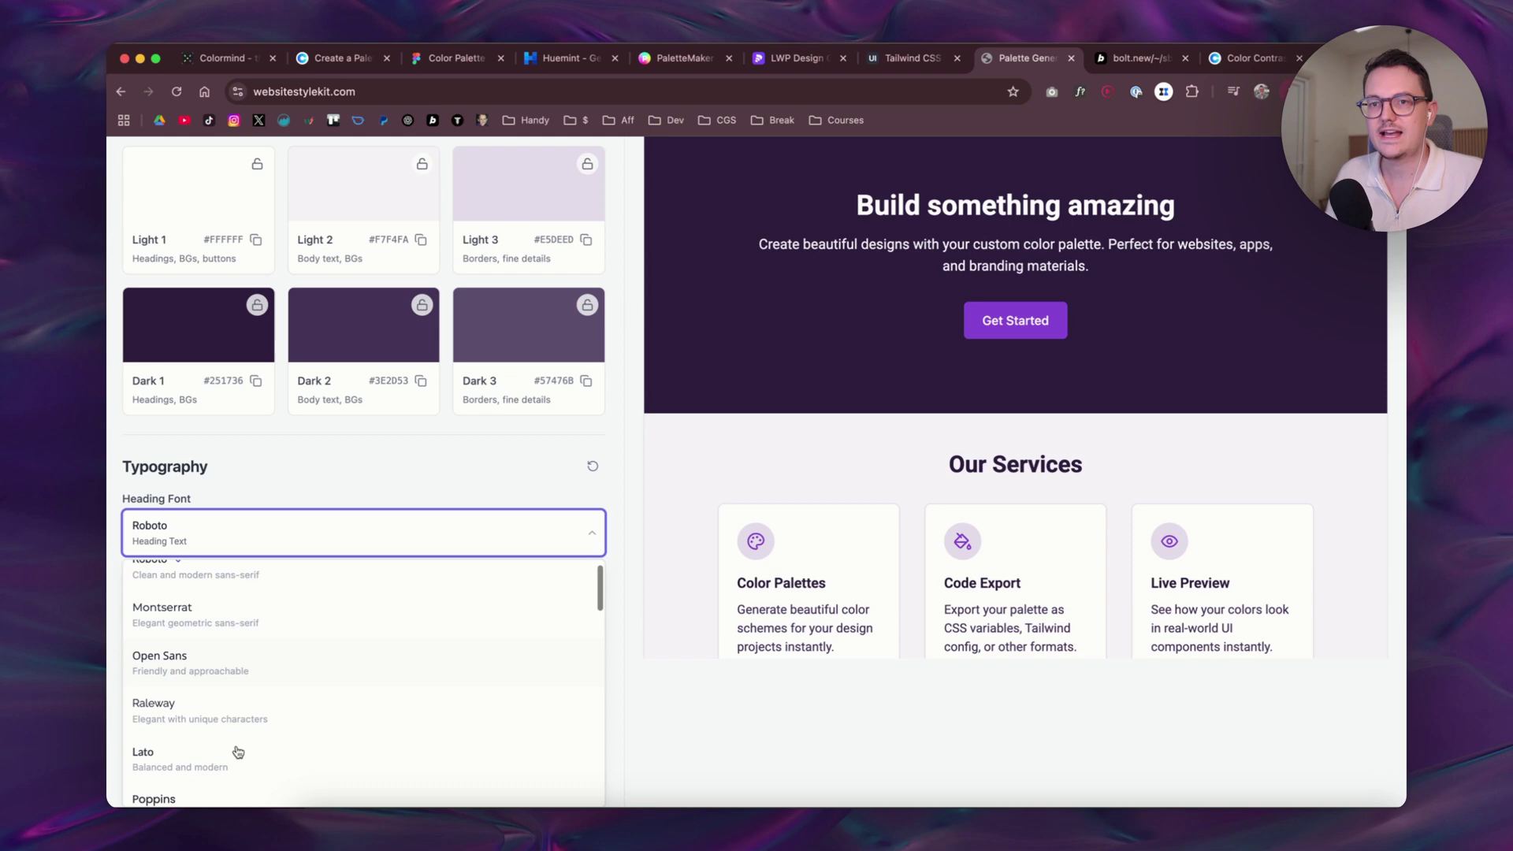
pyautogui.scroll(-3, 238, 752)
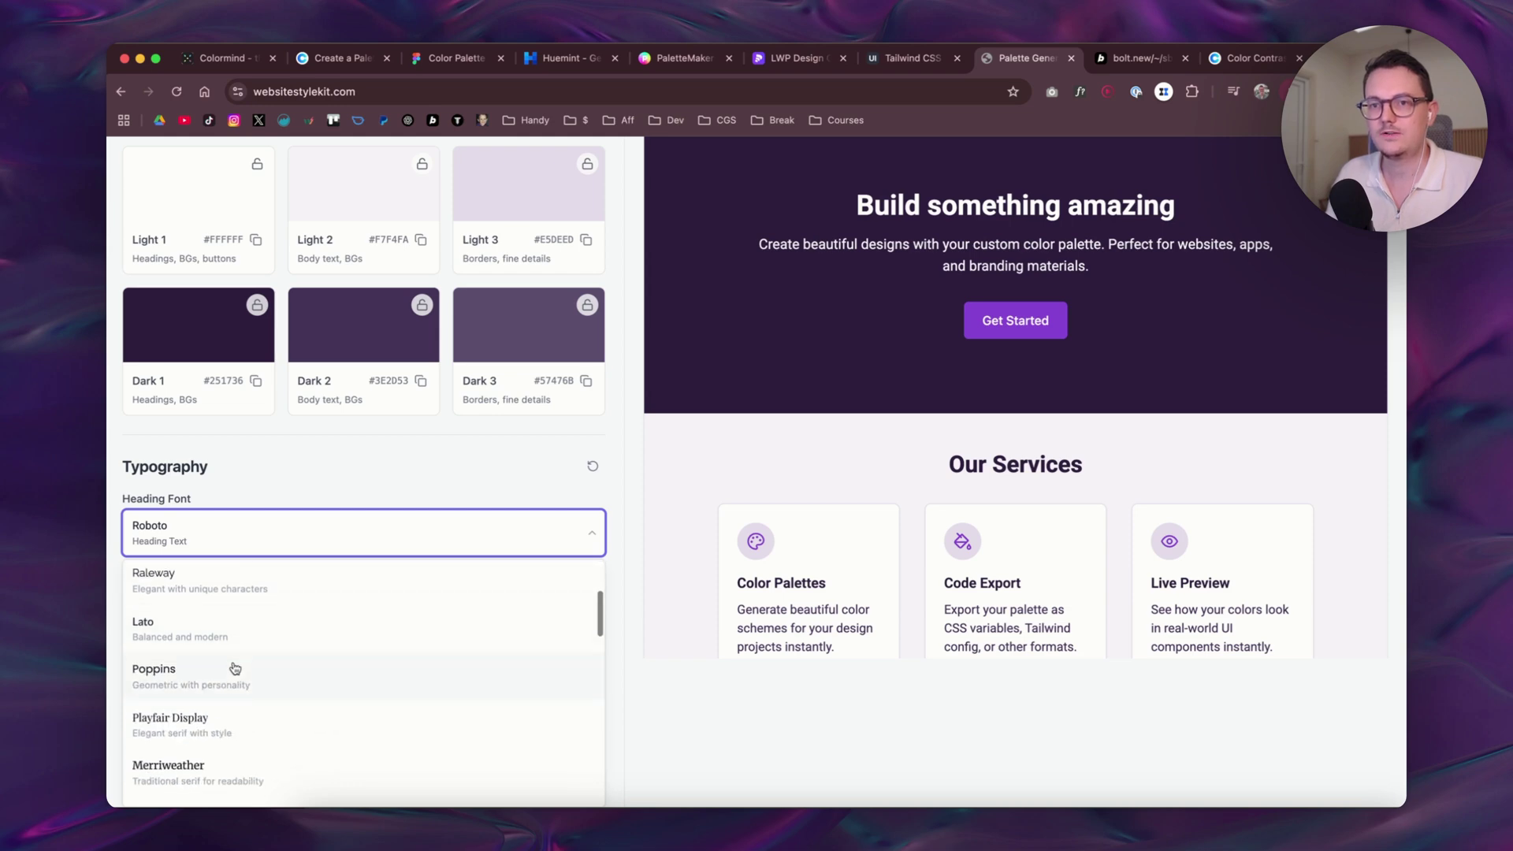
pyautogui.click(191, 731)
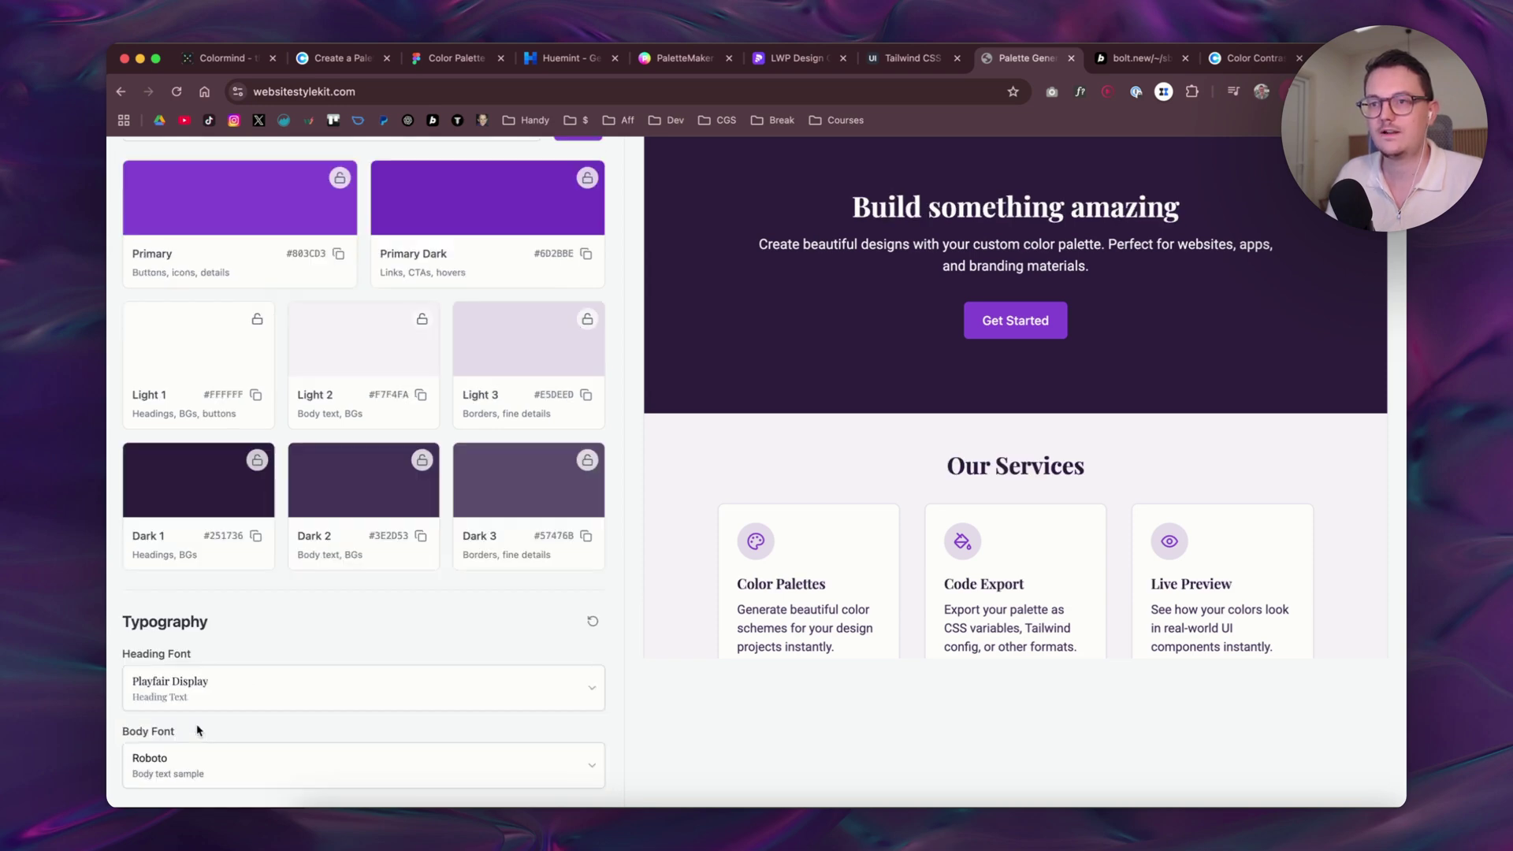
# Set the preview's body font to Lato
pyautogui.scroll(3, 897, 599)
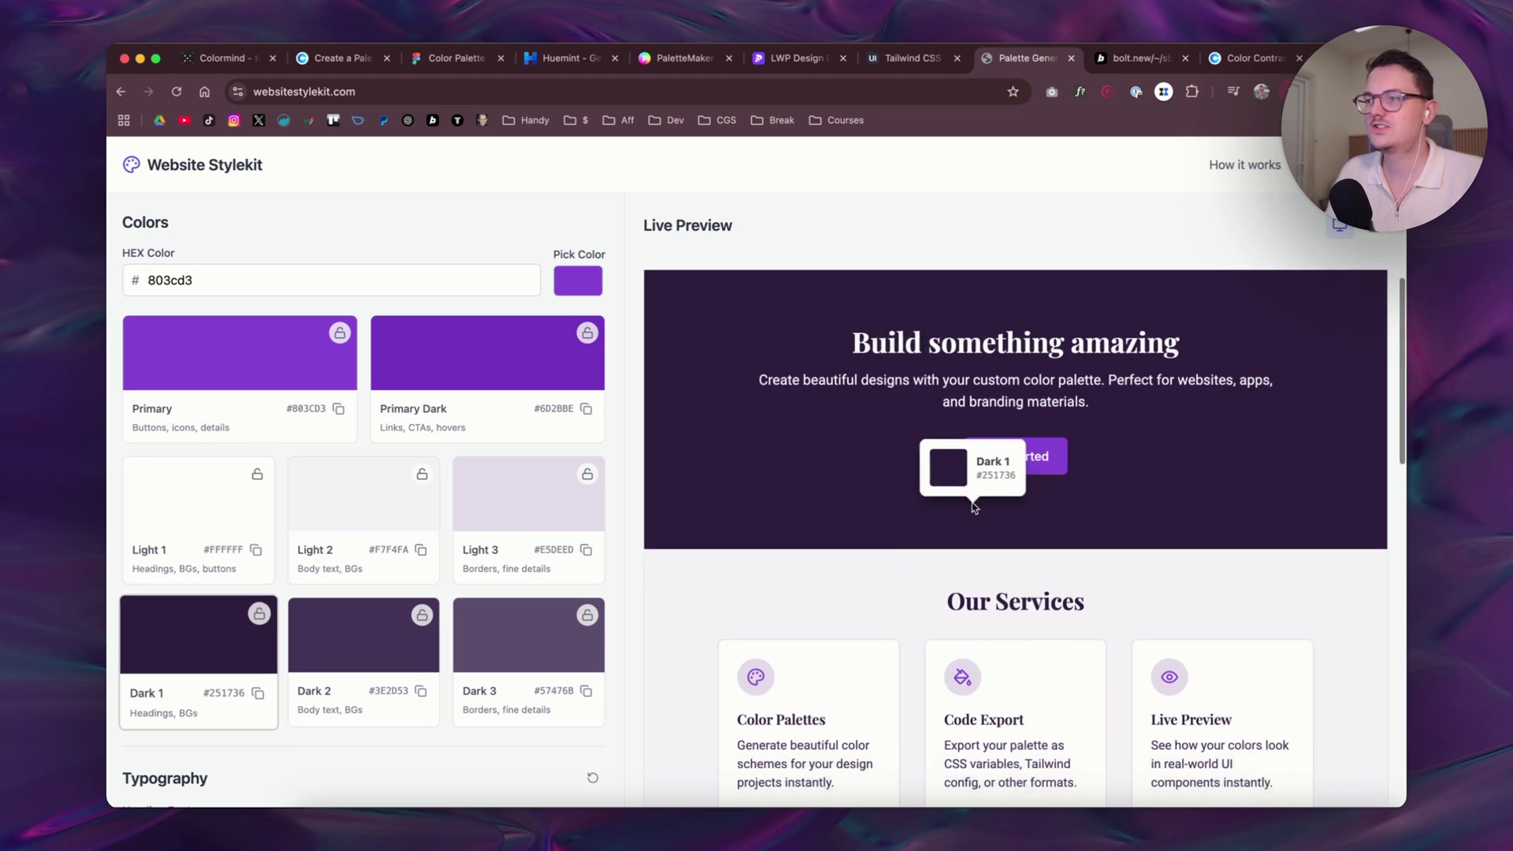
pyautogui.scroll(-4, 953, 485)
pyautogui.scroll(-3, 948, 493)
pyautogui.scroll(-3, 412, 682)
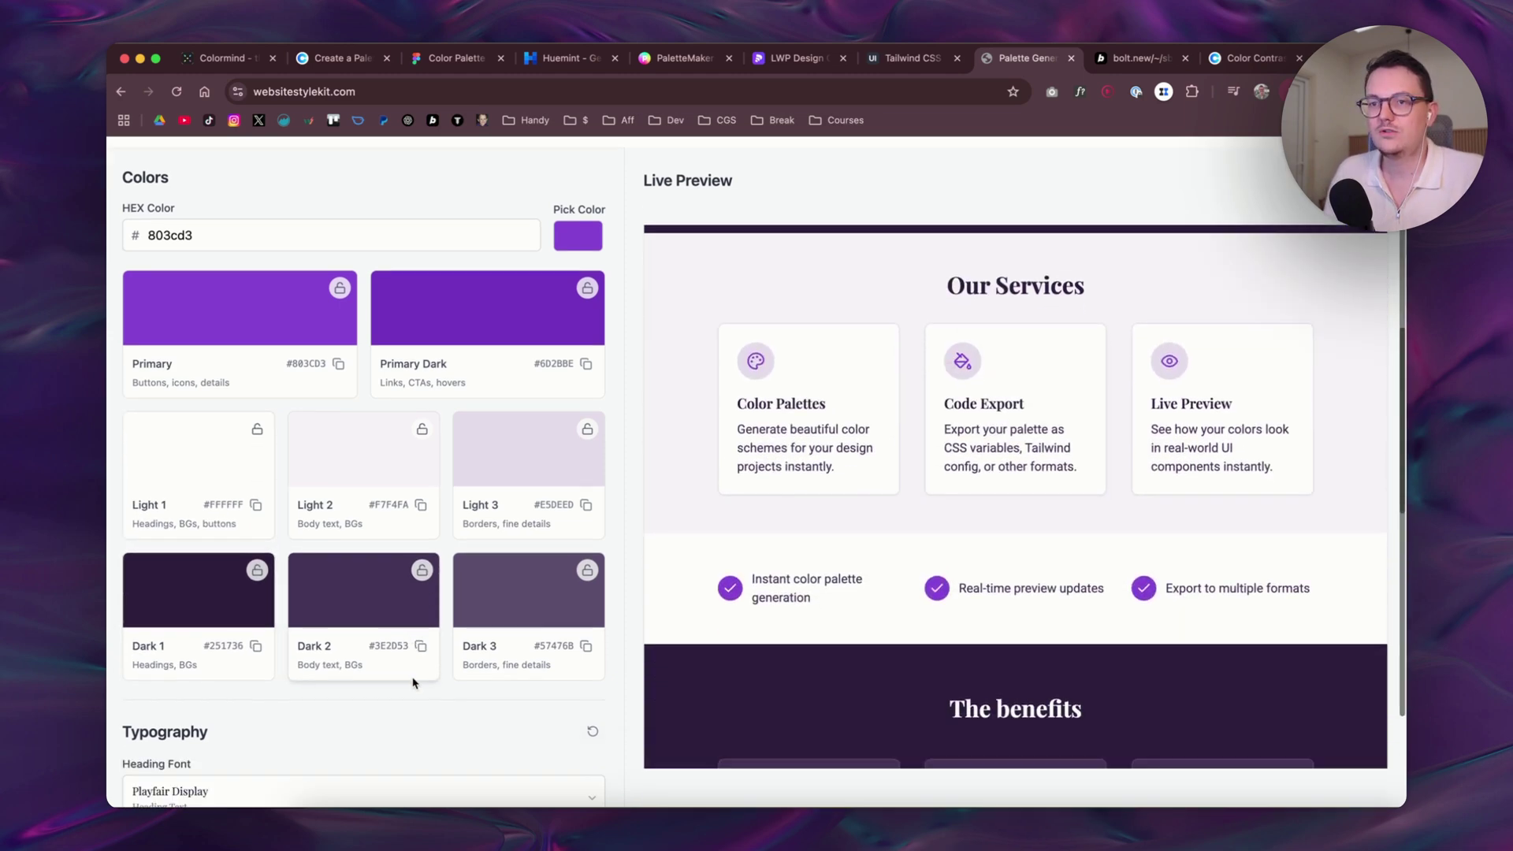
pyautogui.click(281, 768)
pyautogui.scroll(-4, 283, 703)
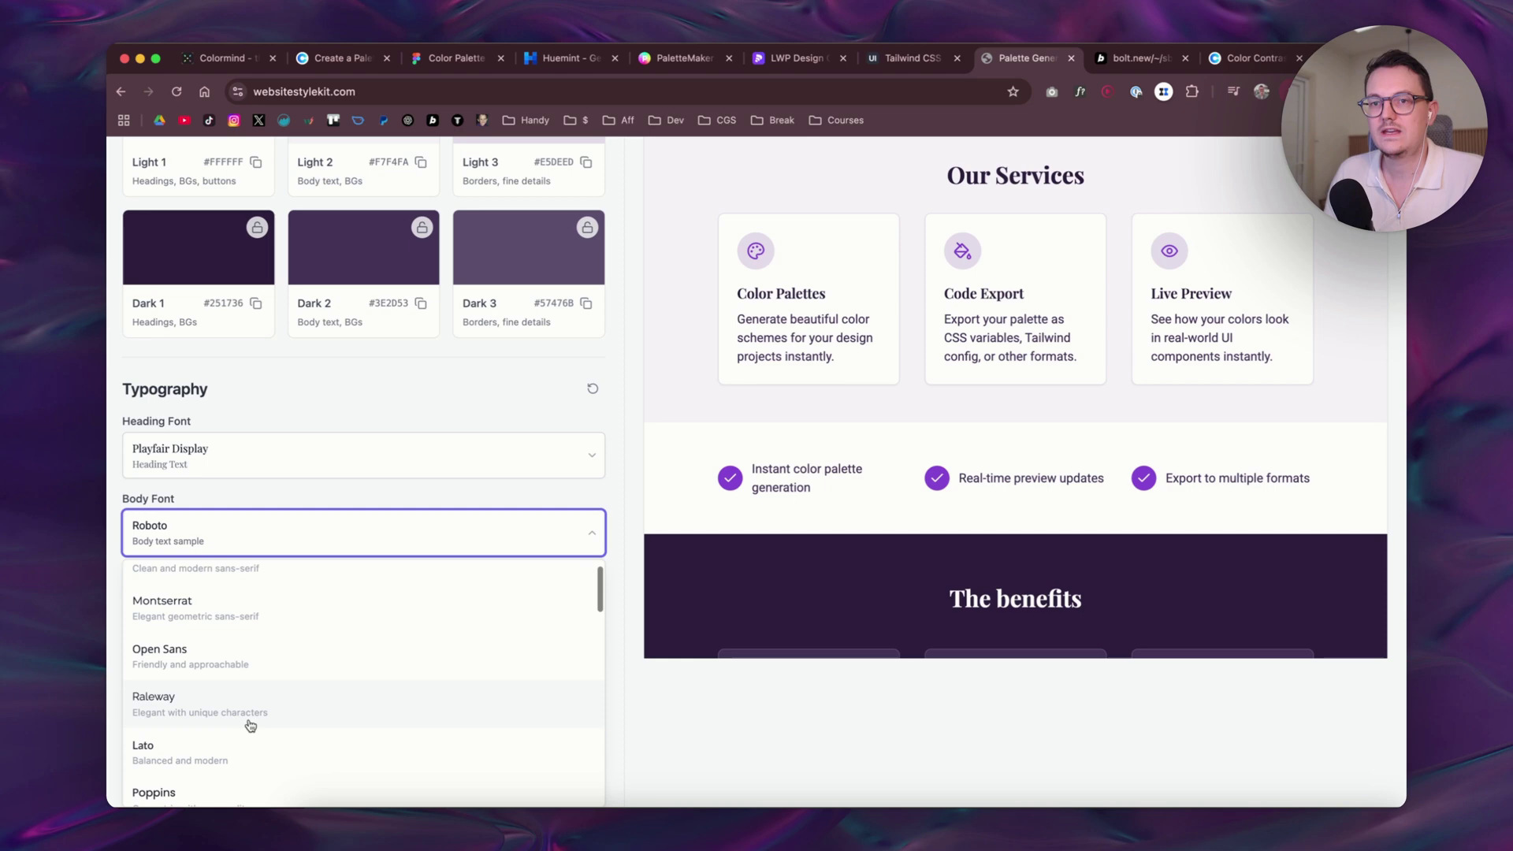
pyautogui.click(252, 749)
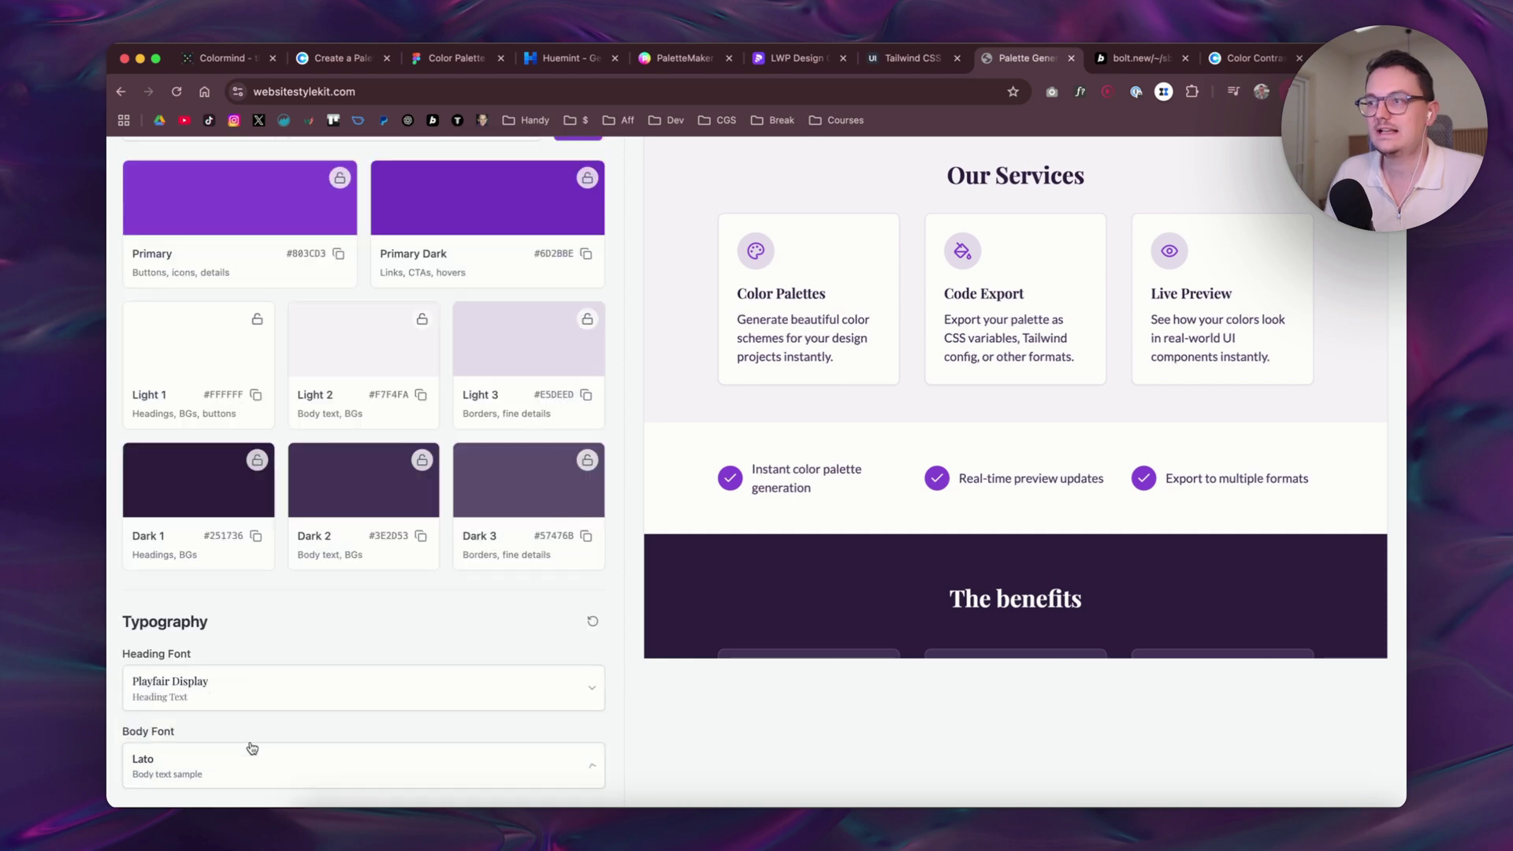
pyautogui.scroll(5, 678, 524)
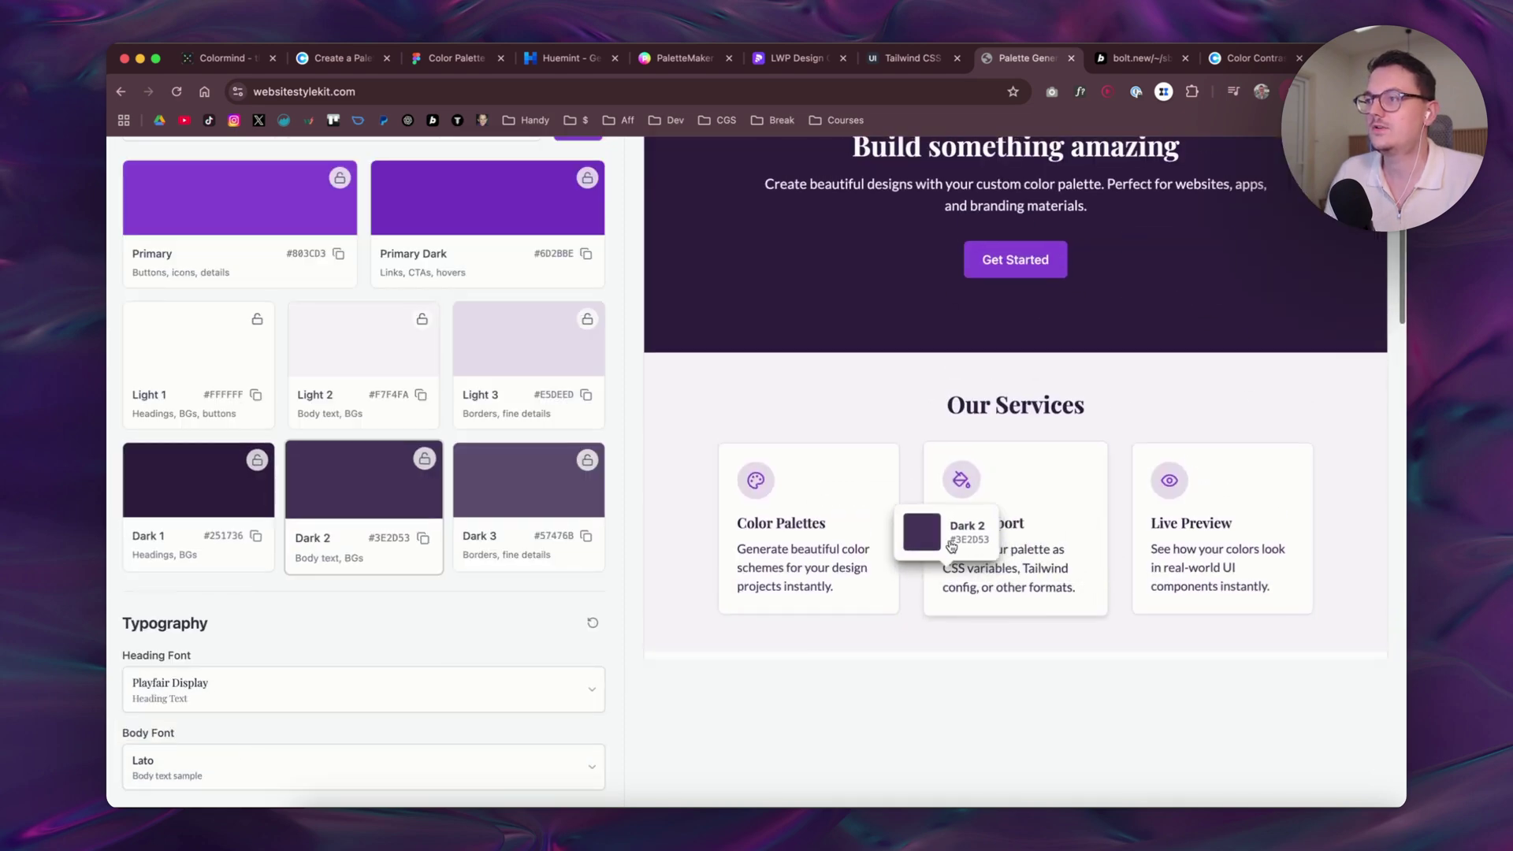
pyautogui.scroll(4, 991, 621)
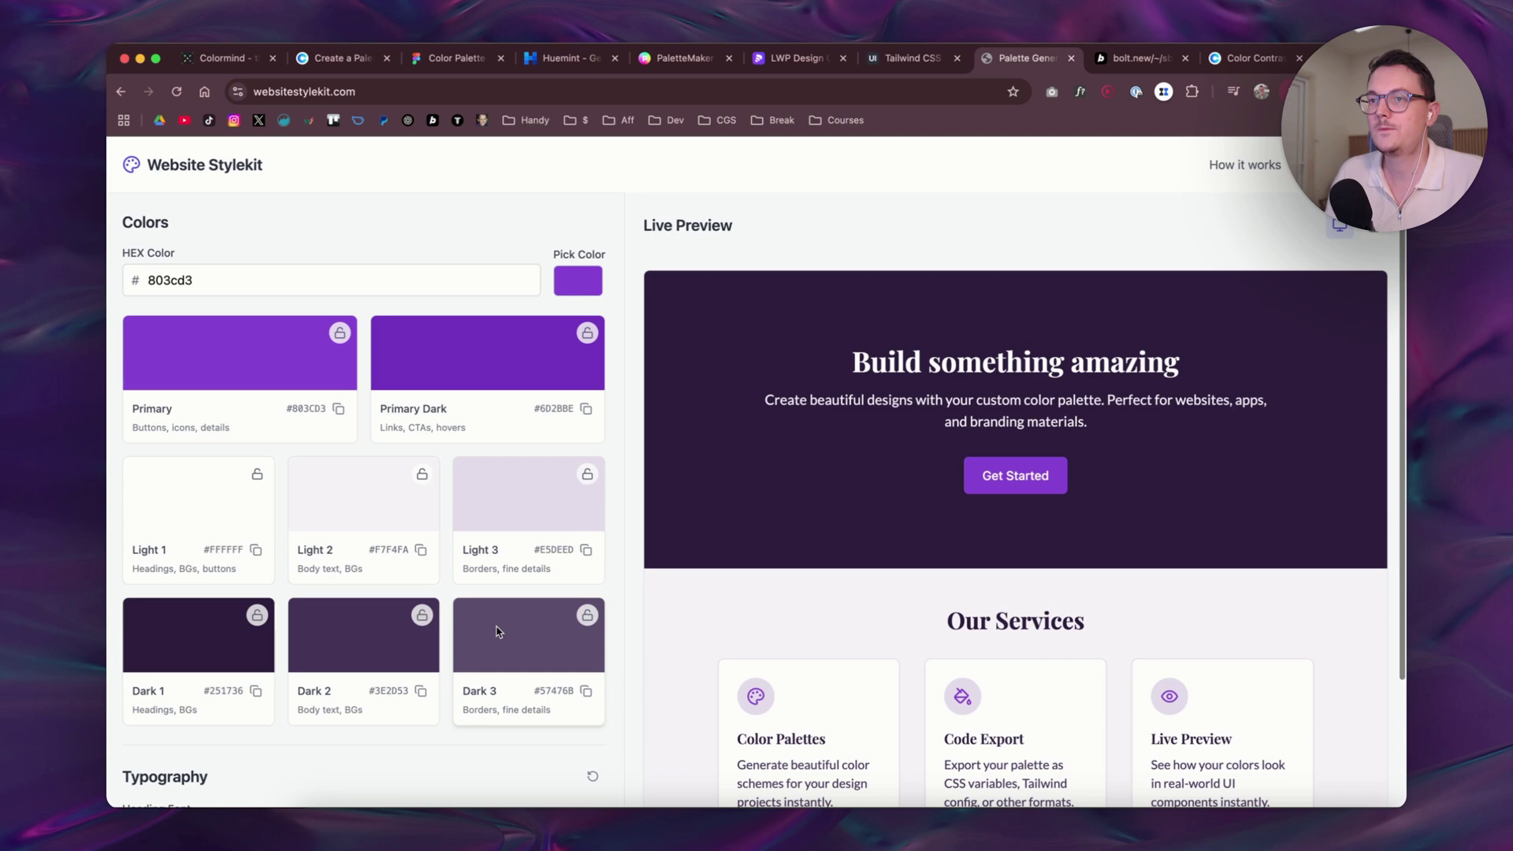
# Lock Dark 1–3, Primary and Primary Dark, then shift the base hue to orange d38c3c
pyautogui.click(588, 617)
pyautogui.click(423, 616)
pyautogui.click(258, 617)
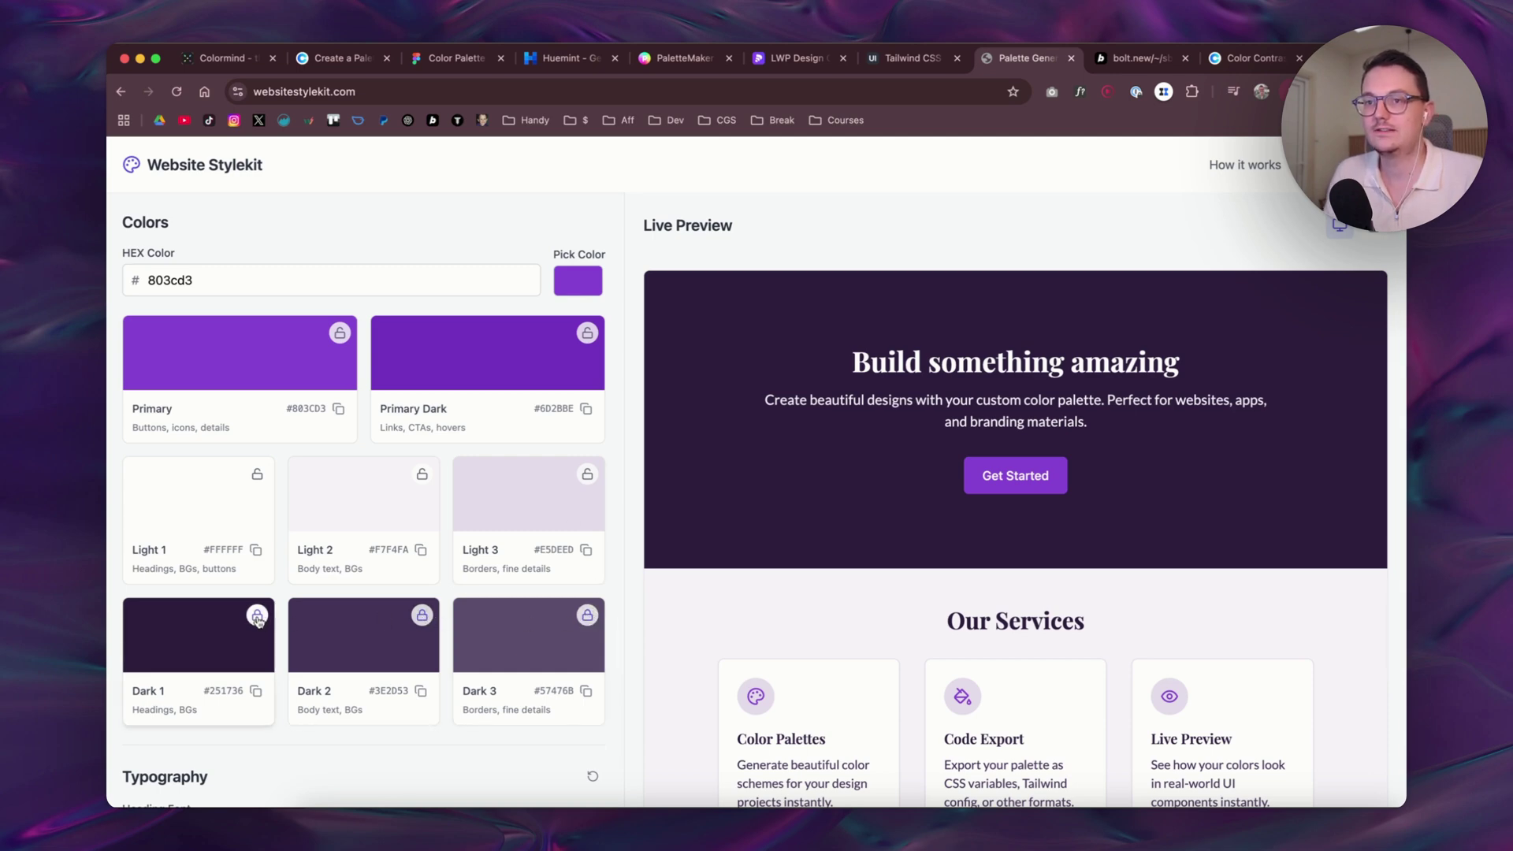
pyautogui.click(340, 332)
pyautogui.click(588, 334)
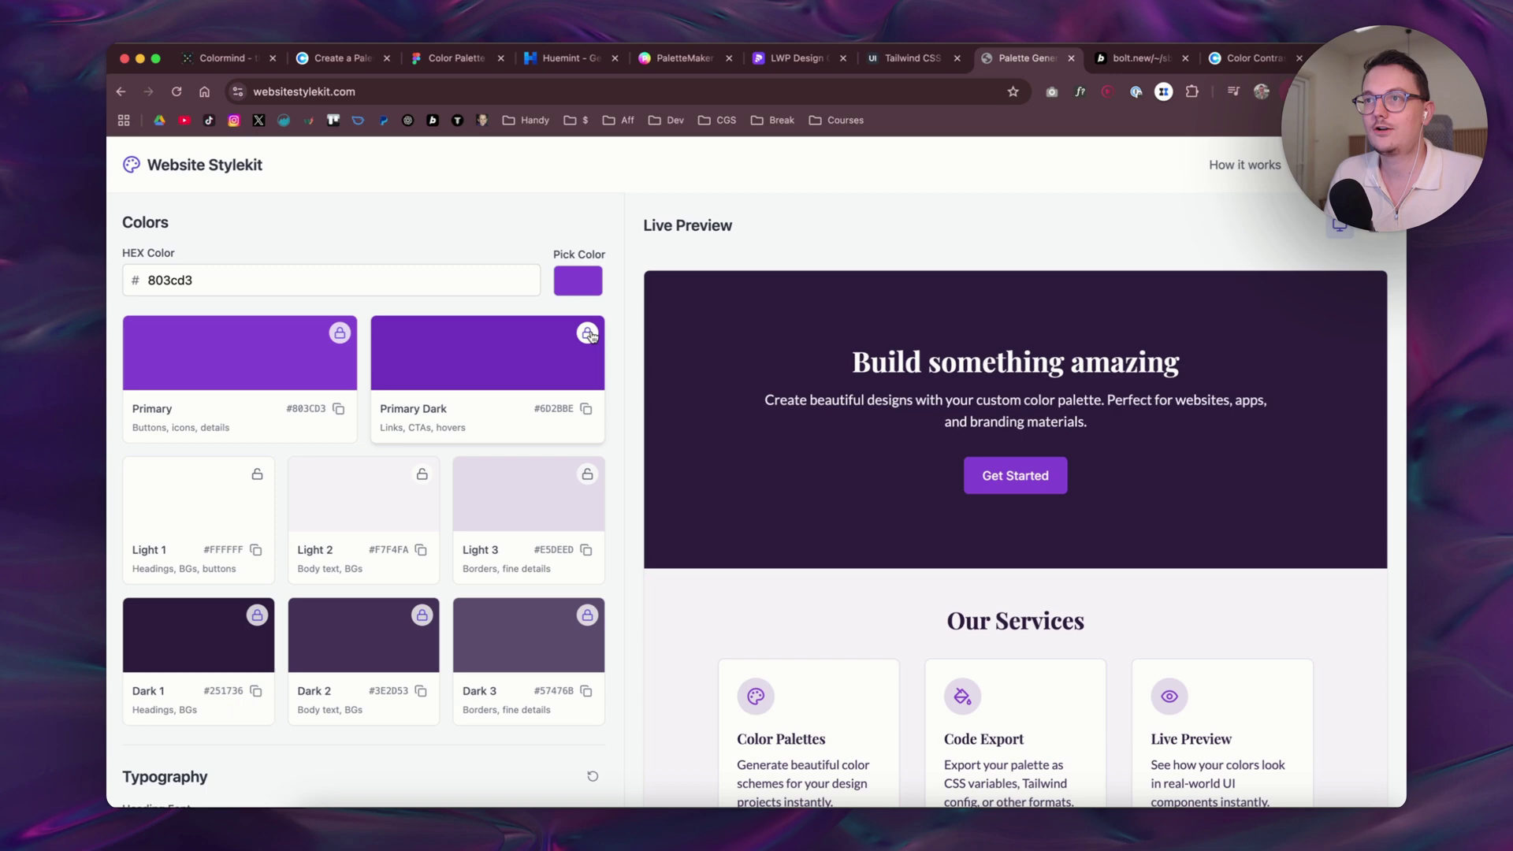
pyautogui.click(589, 286)
pyautogui.moveTo(642, 412); pyautogui.dragTo(710, 422)
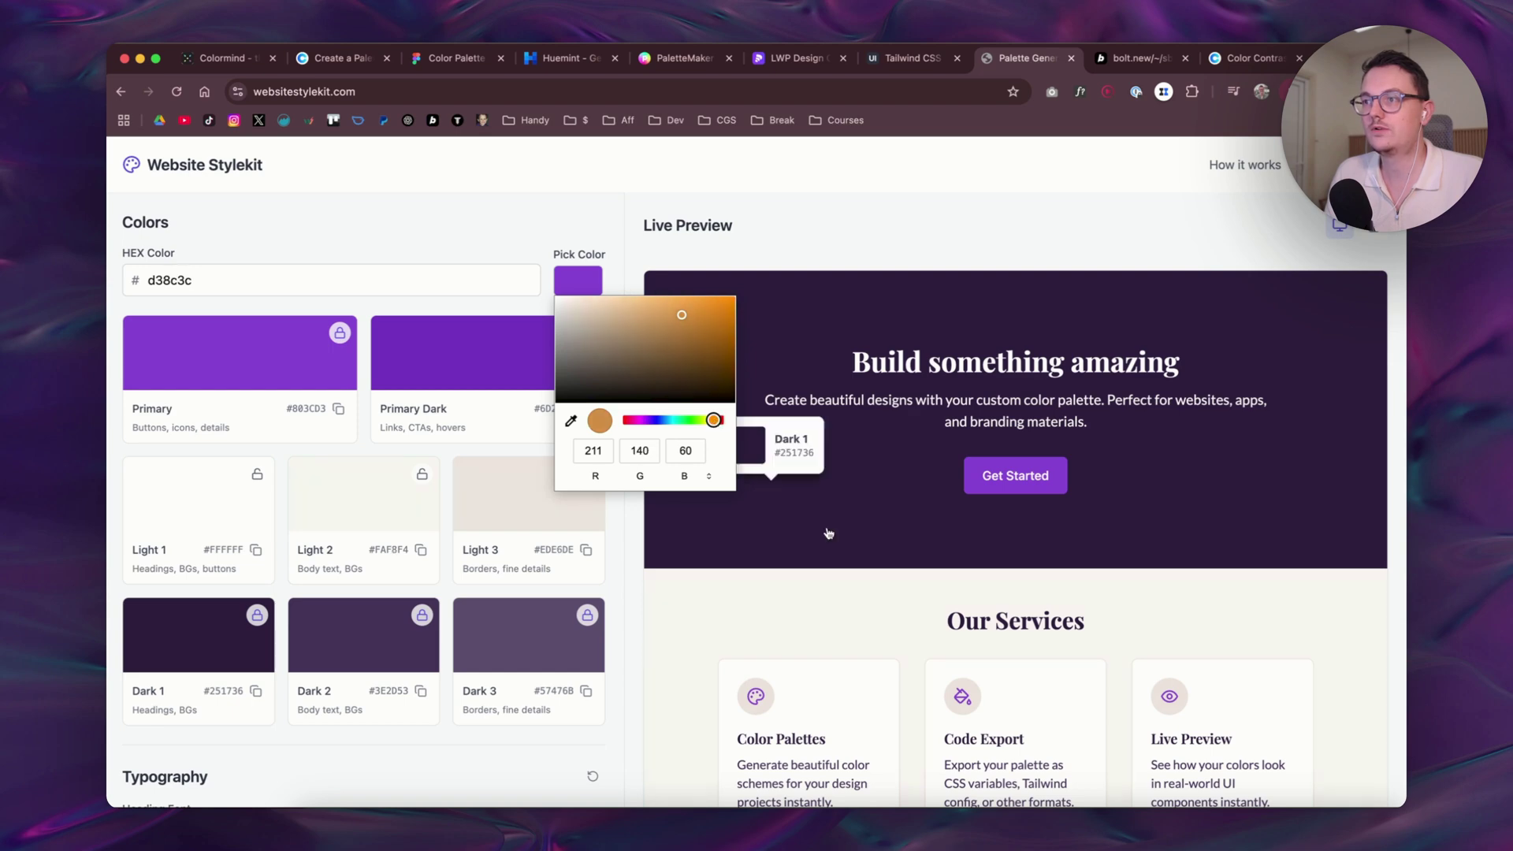
# Scroll the Live Preview of the d7973c palette down to the site footer
pyautogui.scroll(-1, 916, 615)
pyautogui.scroll(-5, 916, 615)
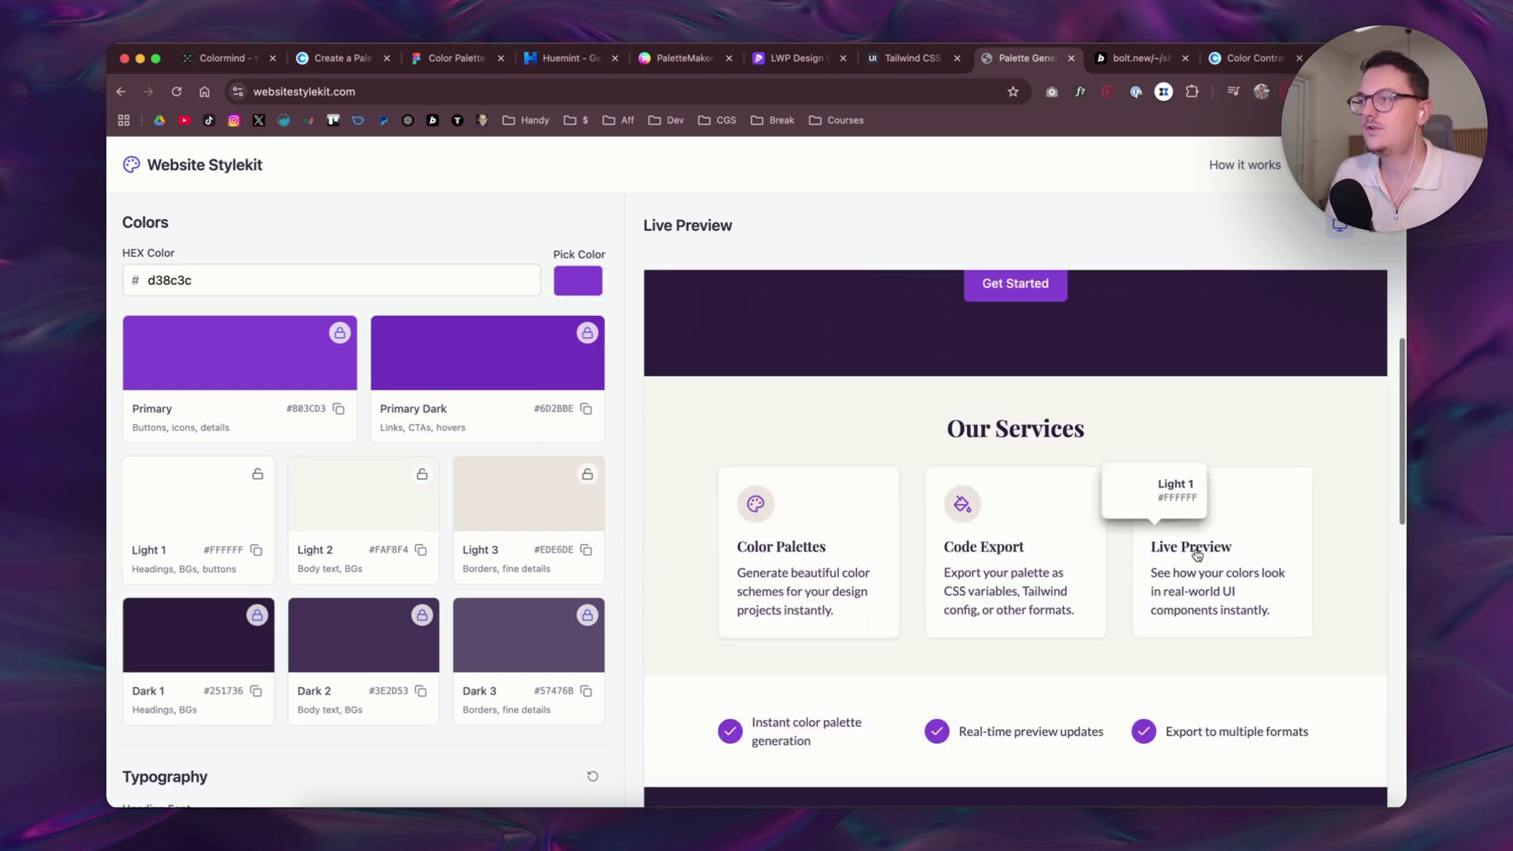
pyautogui.scroll(-4, 710, 536)
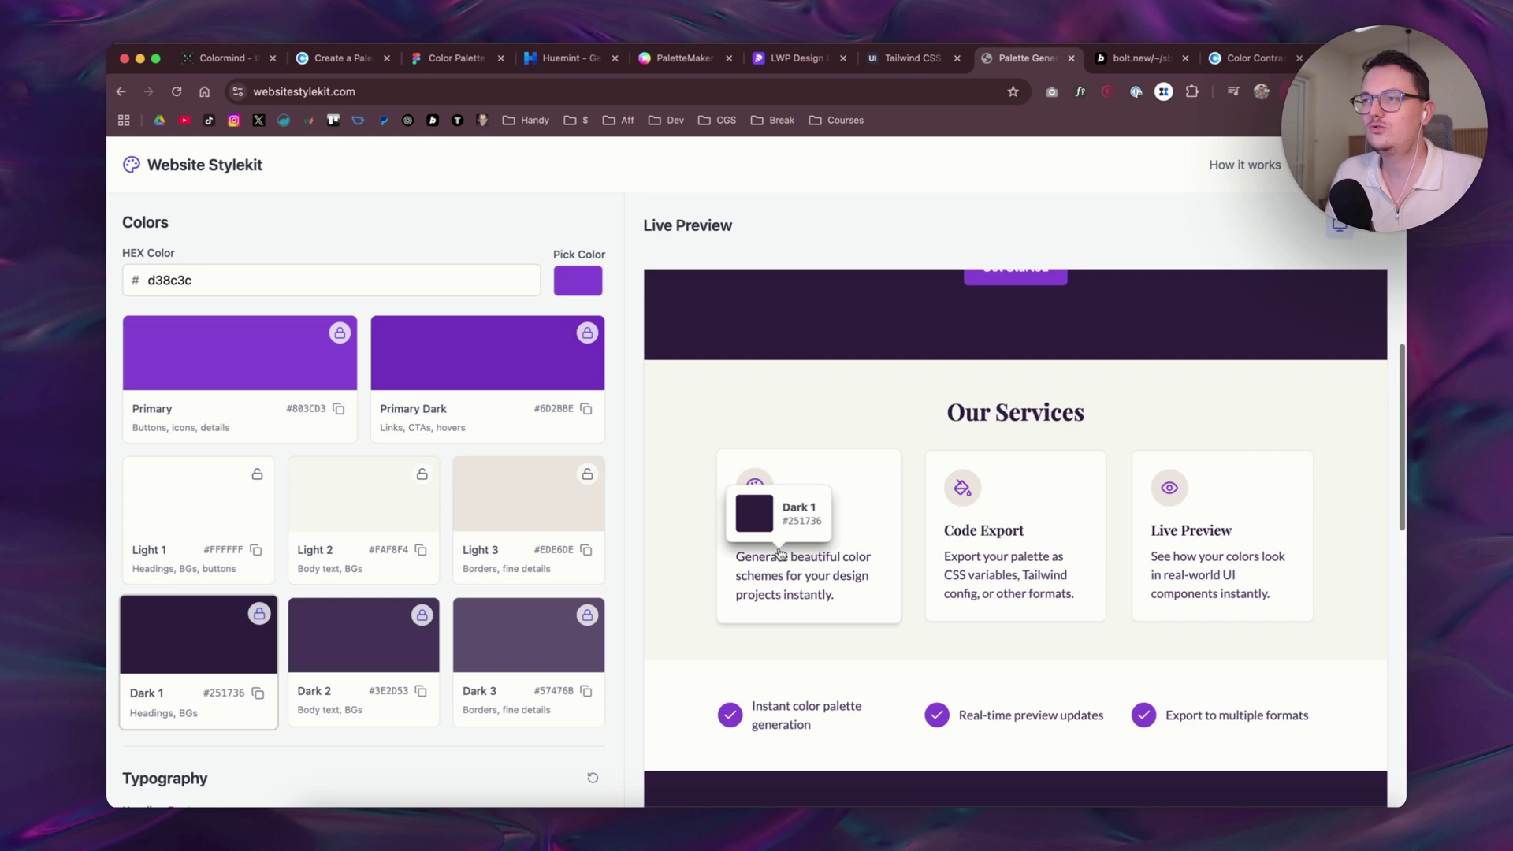
pyautogui.scroll(-20, 694, 491)
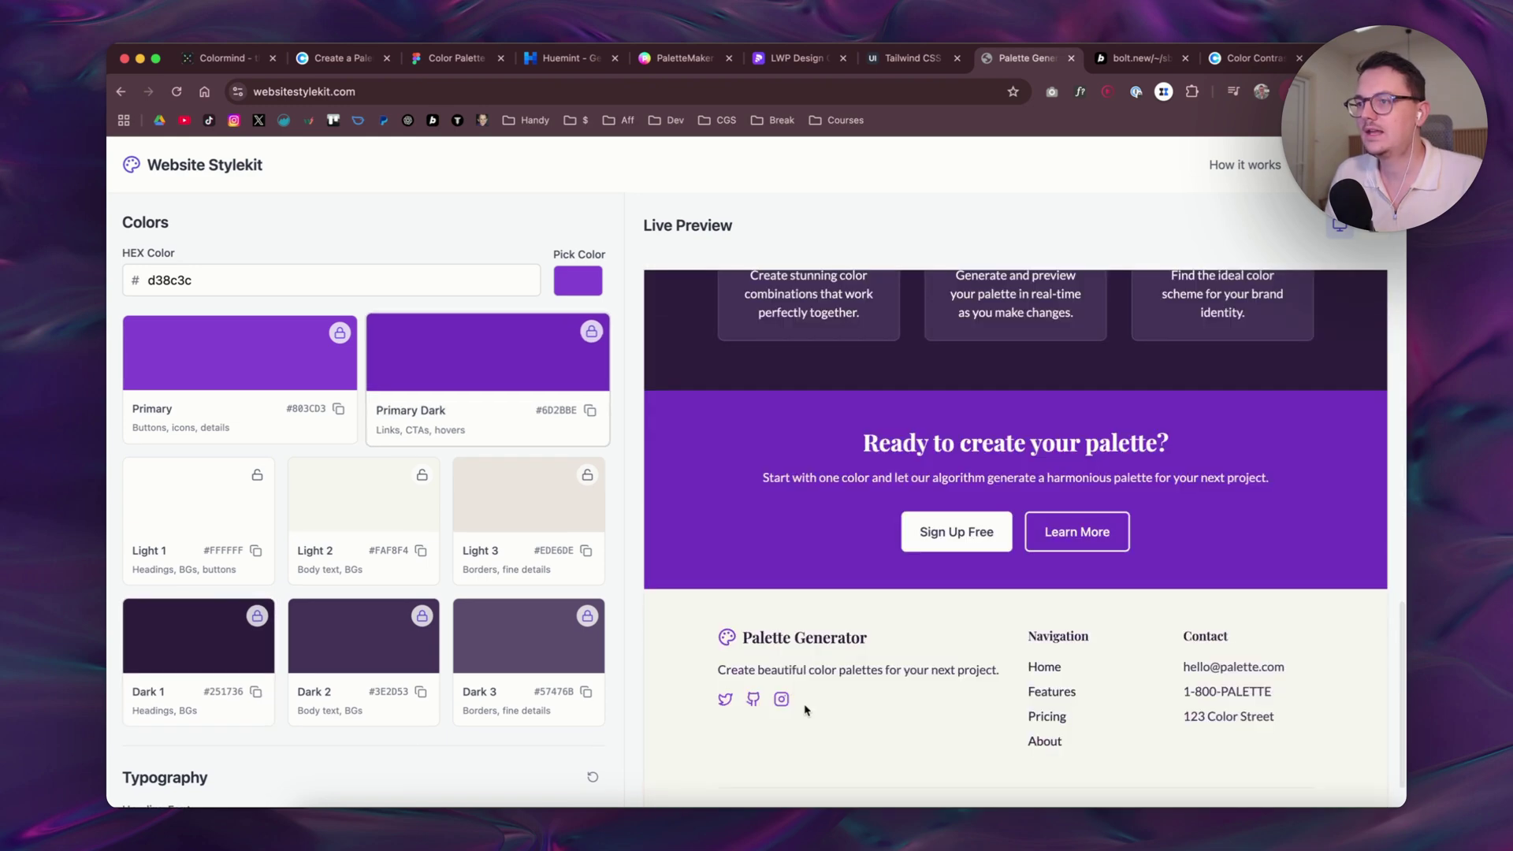
pyautogui.scroll(5, 920, 714)
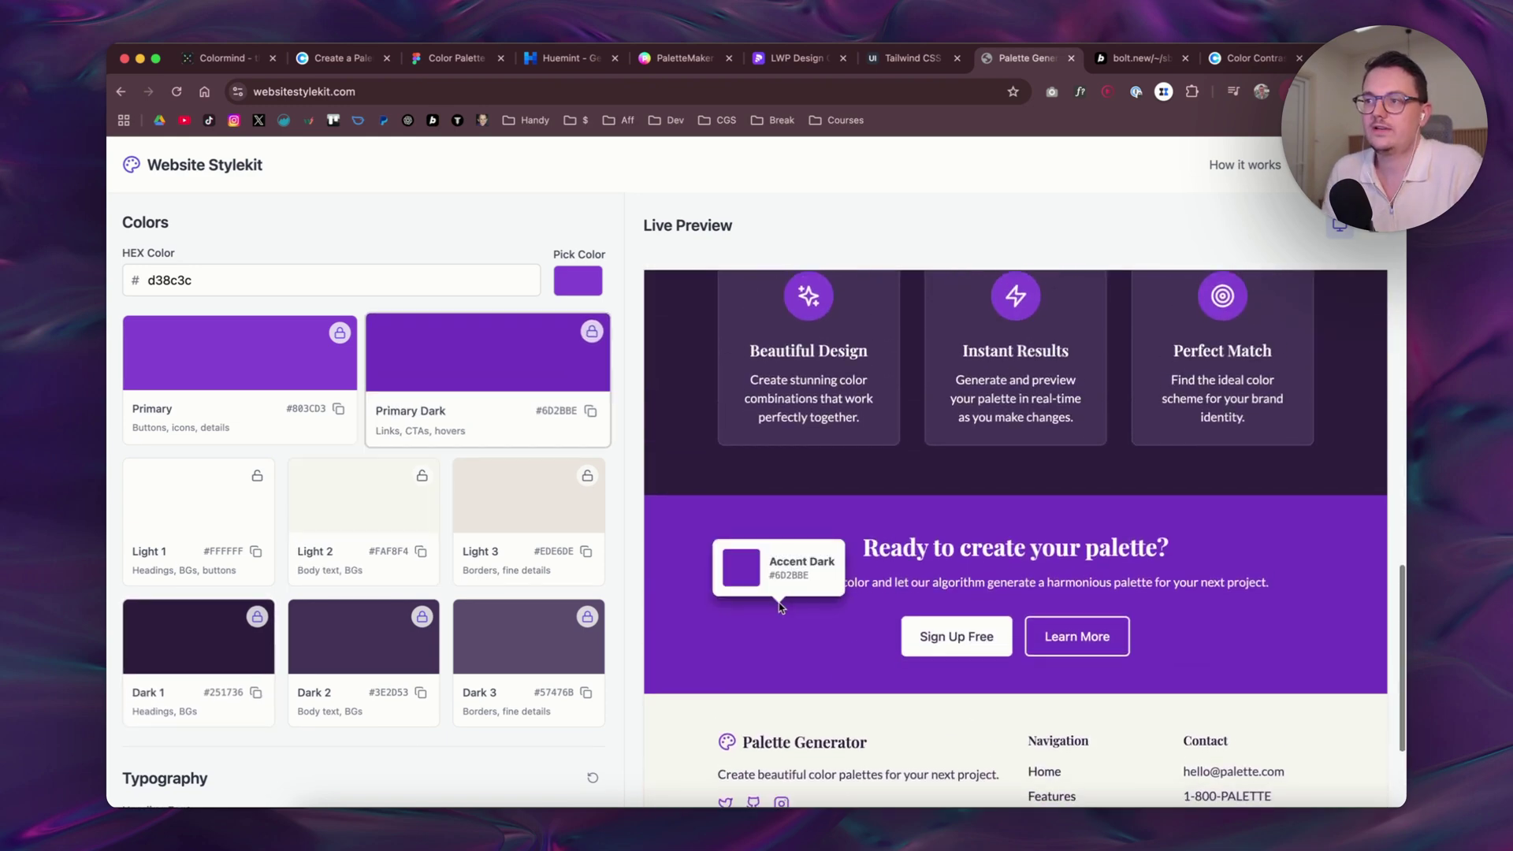
pyautogui.scroll(-5, 776, 579)
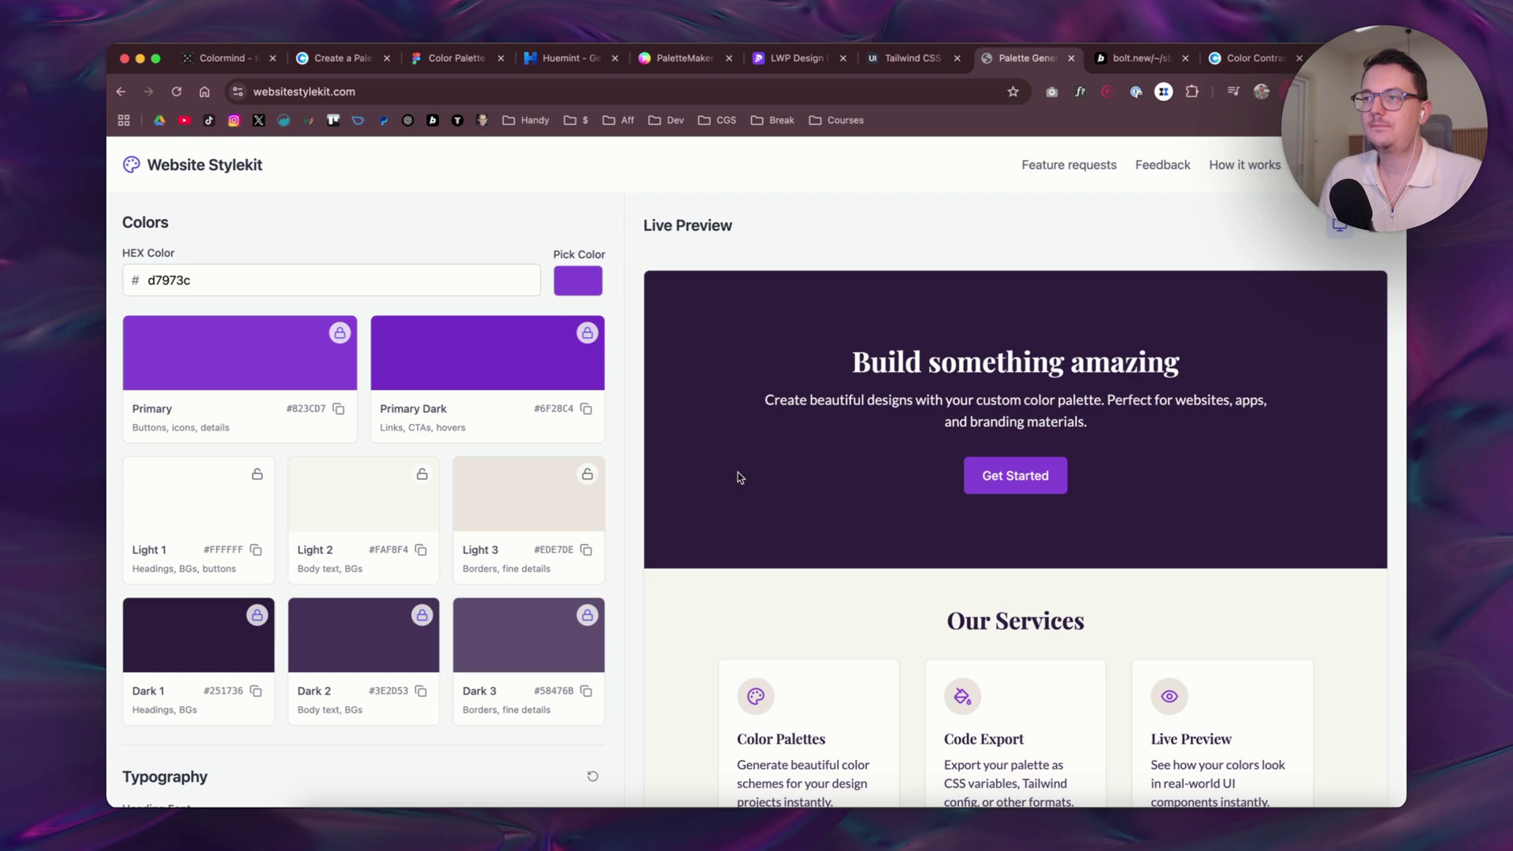
# Copy the Primary hex #823CD7 and paste it into Spotlight to verify it
pyautogui.click(339, 409)
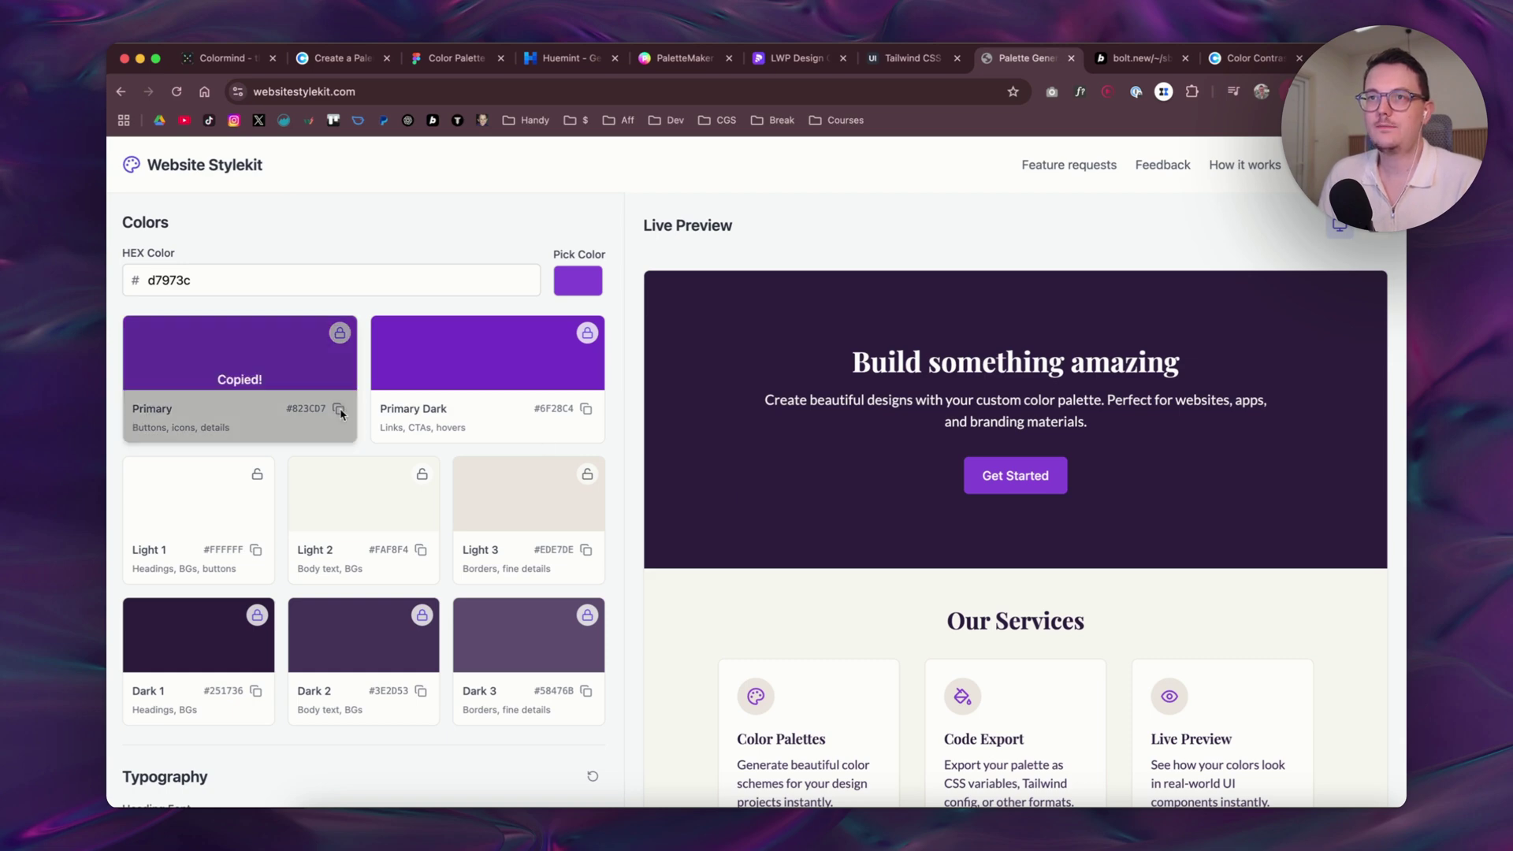
pyautogui.moveTo(695, 496)
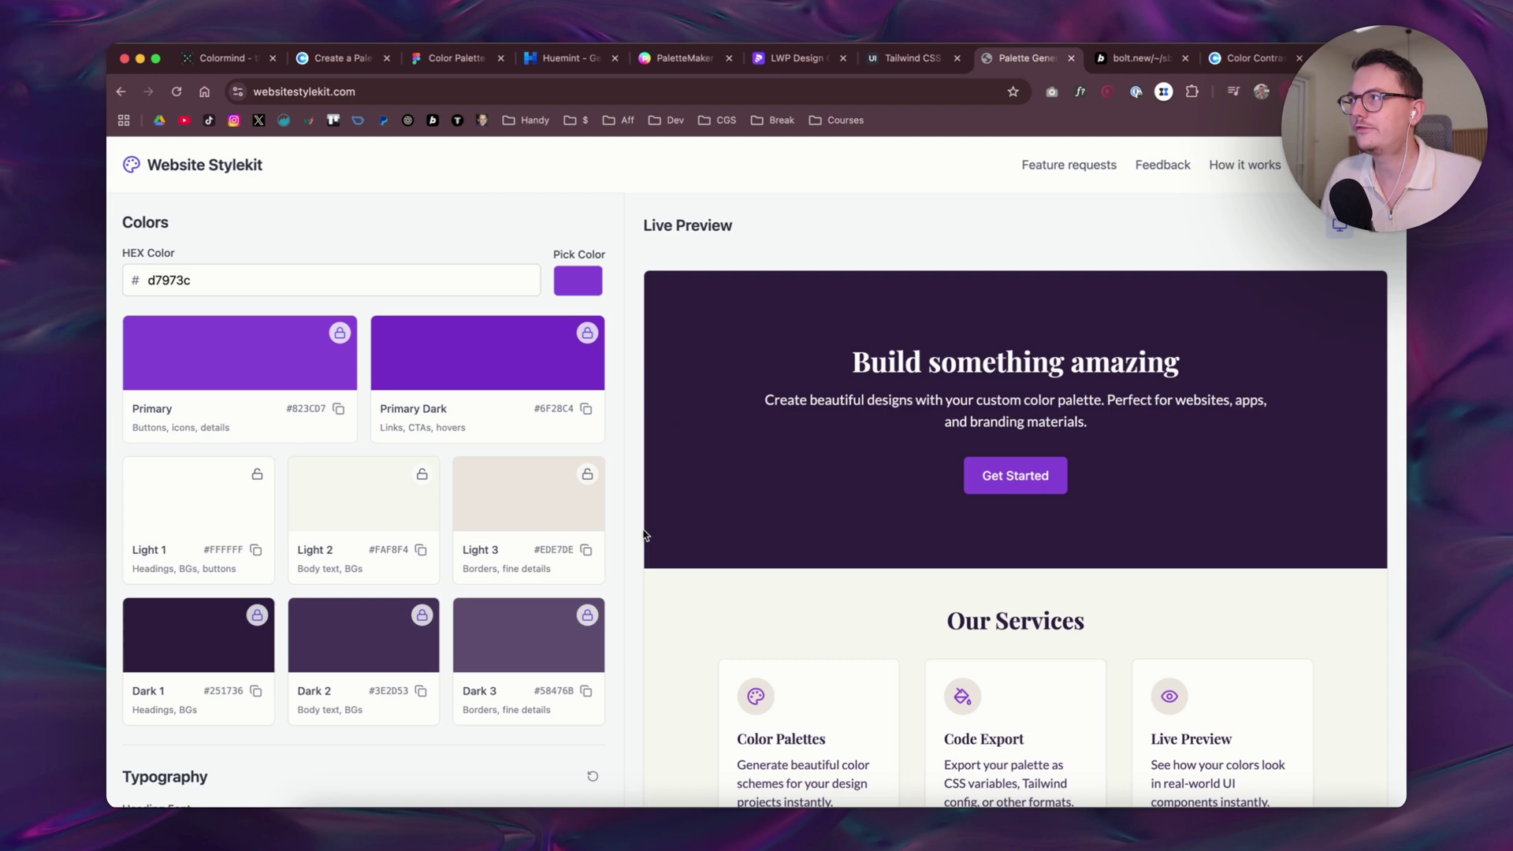
pyautogui.press('super+space')
pyautogui.press('super+v')
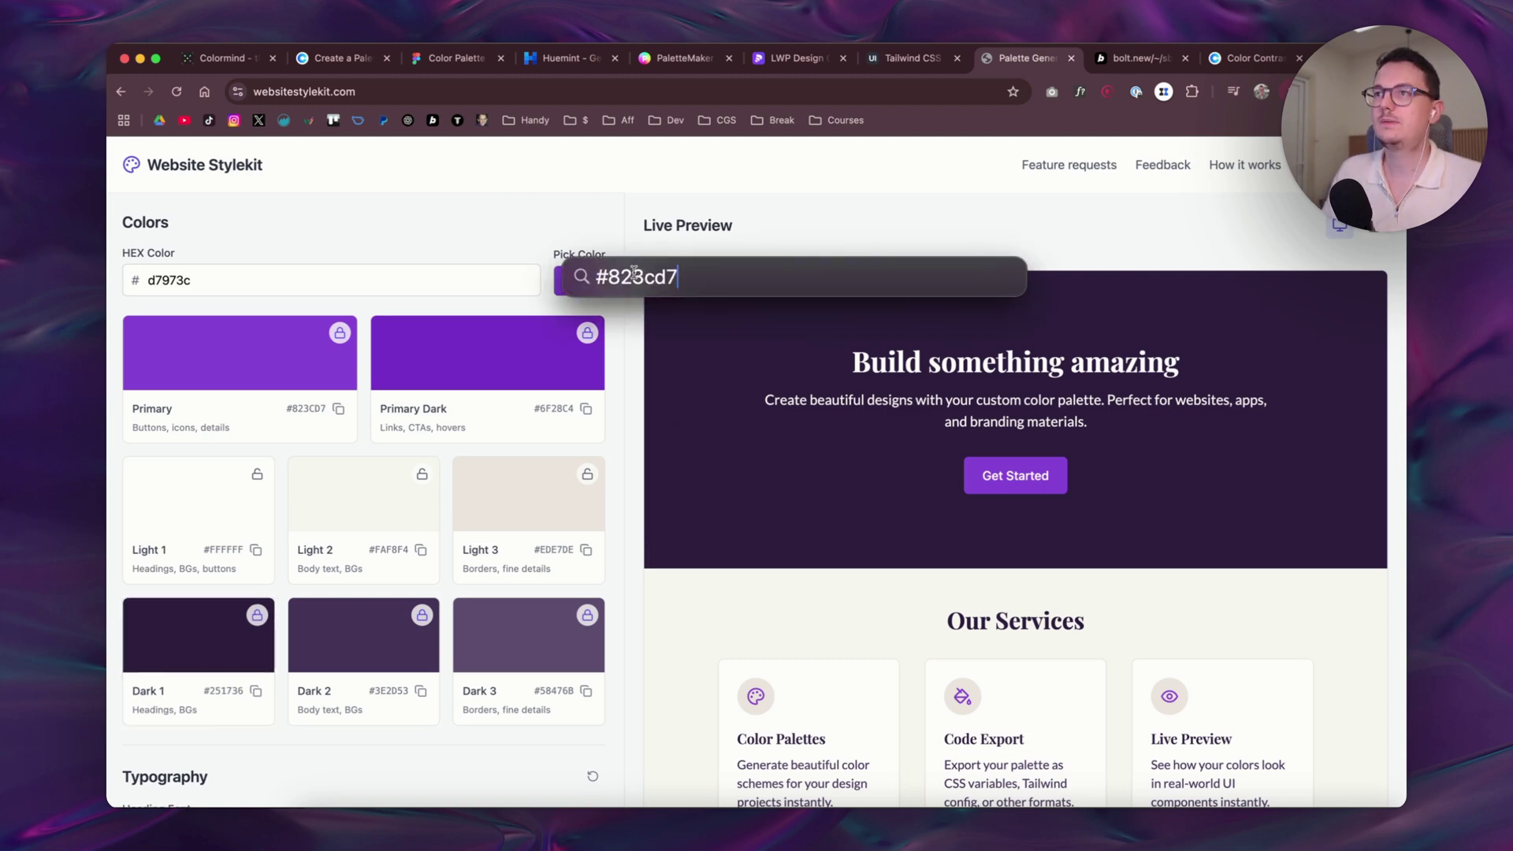
pyautogui.press('Escape')
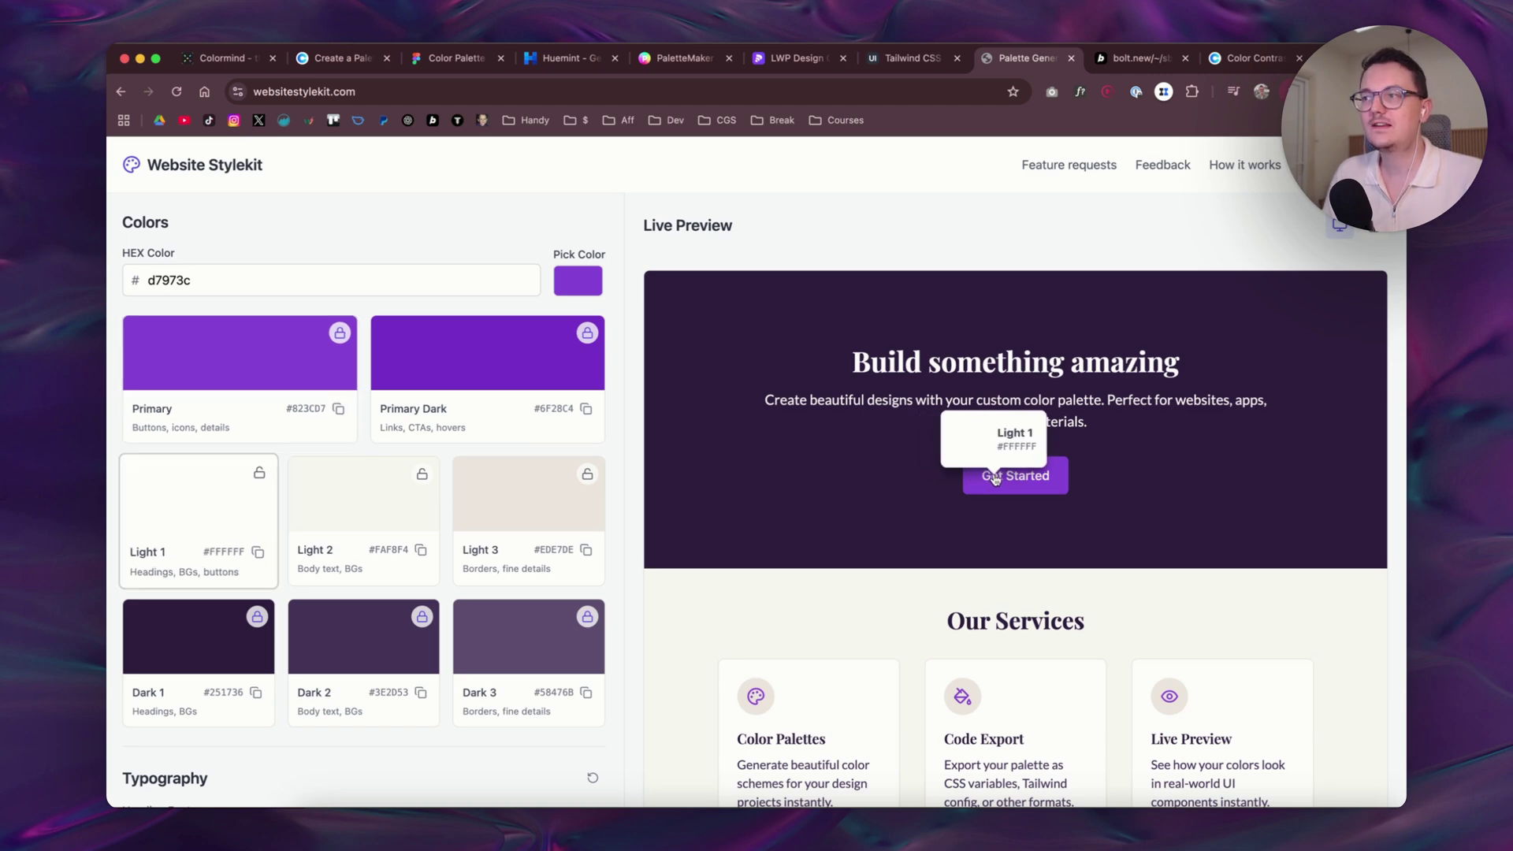
pyautogui.scroll(-3, 855, 501)
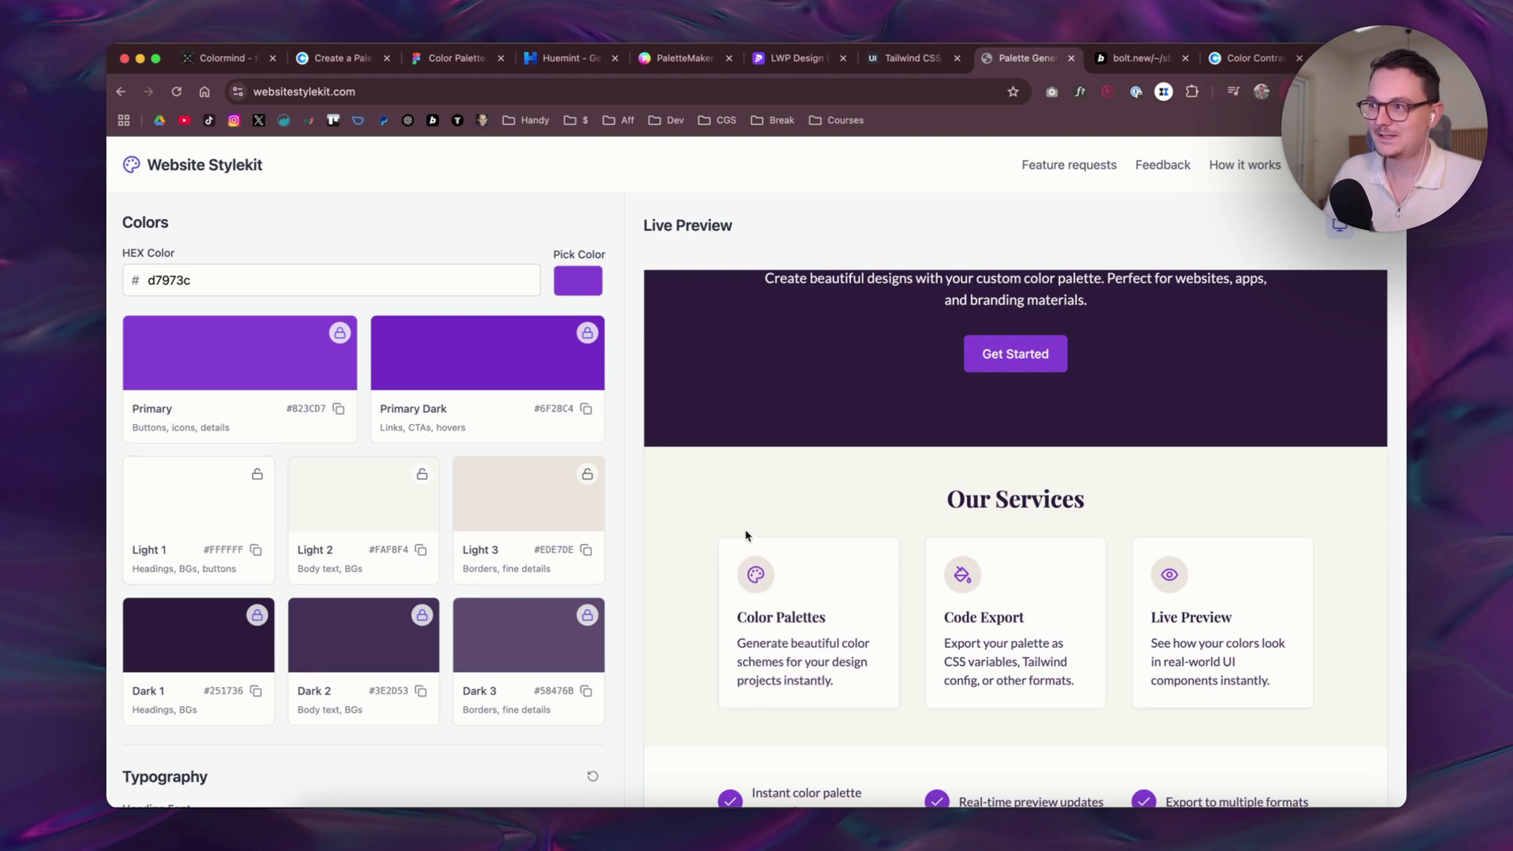
pyautogui.scroll(-3, 895, 501)
pyautogui.scroll(-2, 895, 502)
pyautogui.scroll(-2, 907, 481)
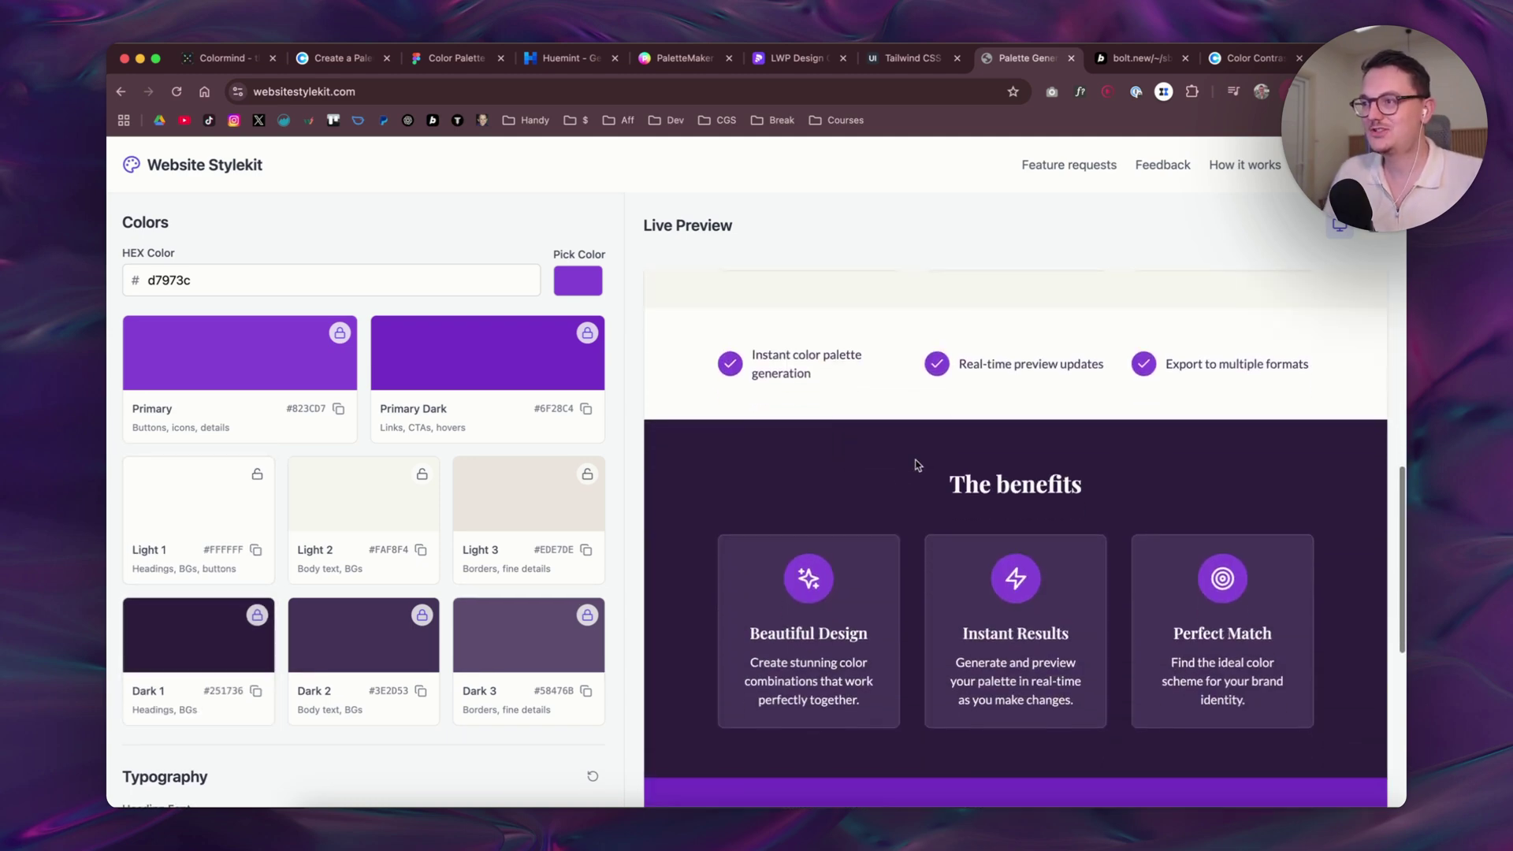
pyautogui.scroll(-4, 914, 465)
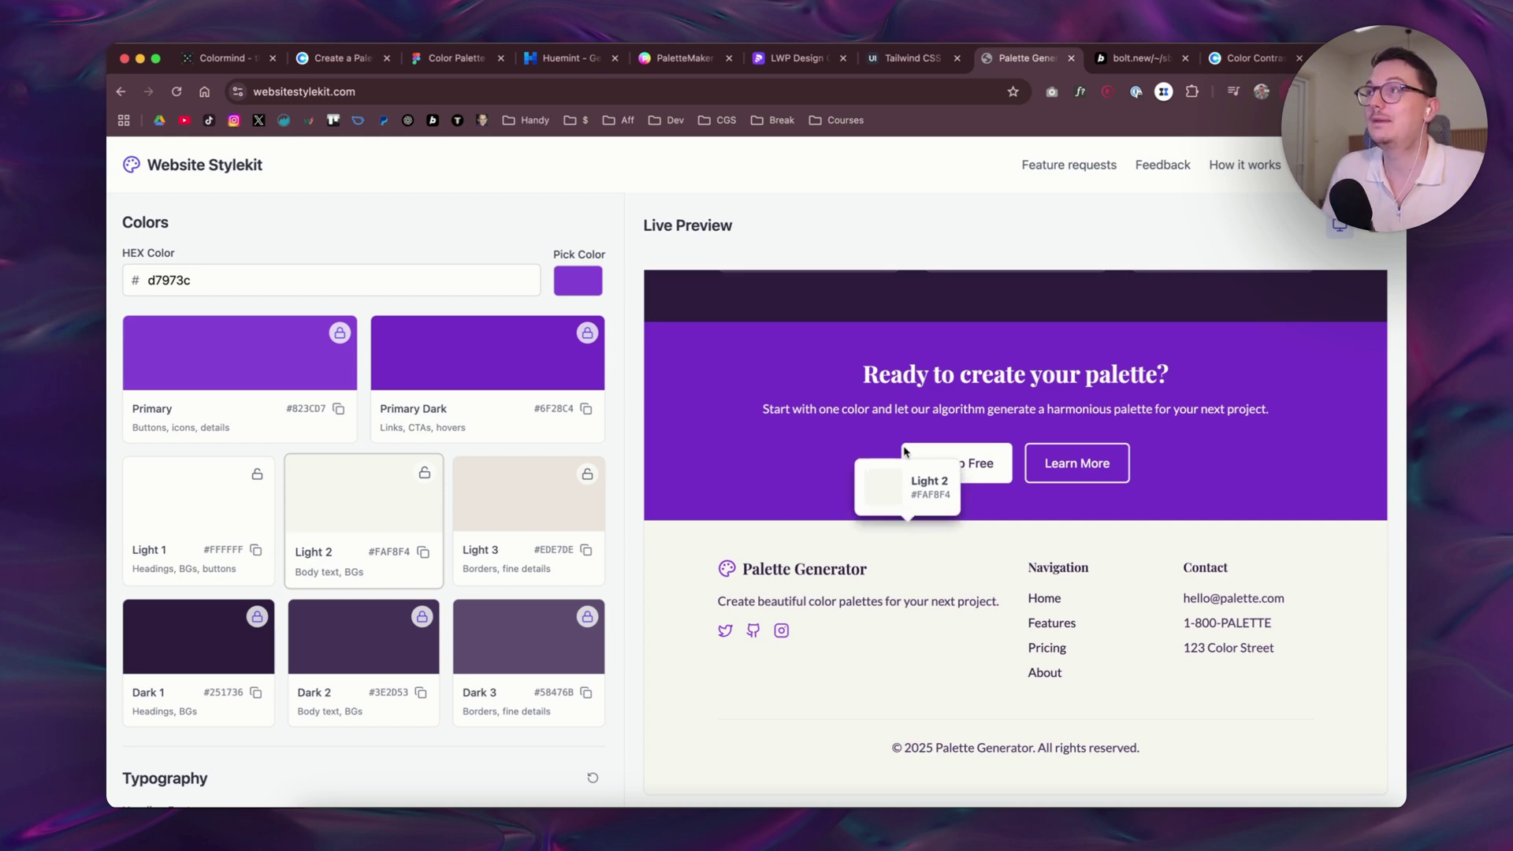
pyautogui.scroll(15, 912, 481)
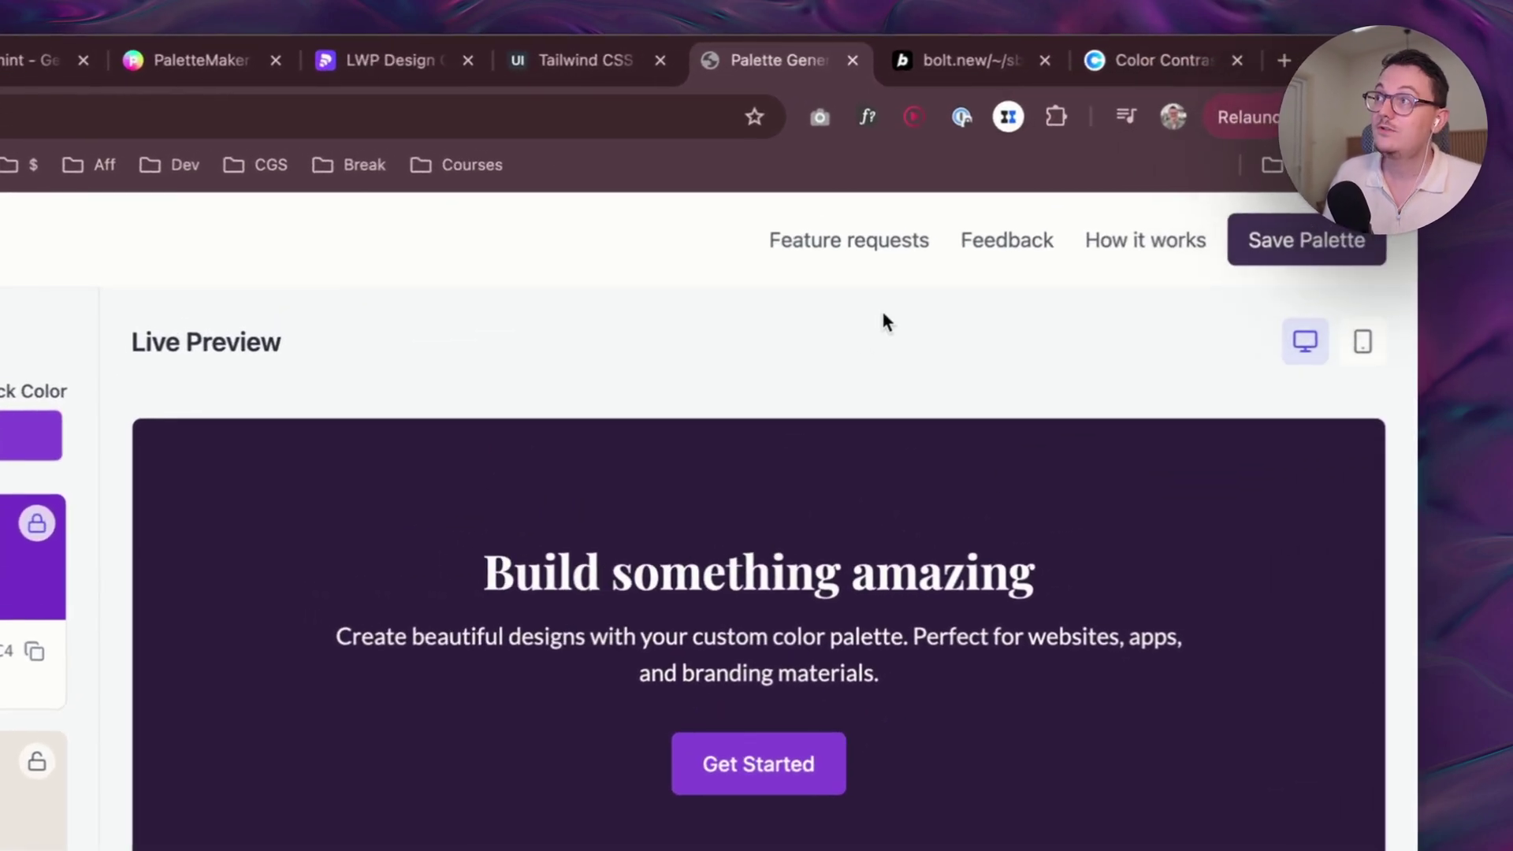
# Open the Feature requests form, reloading the site once, and scroll through its fields
pyautogui.click(849, 250)
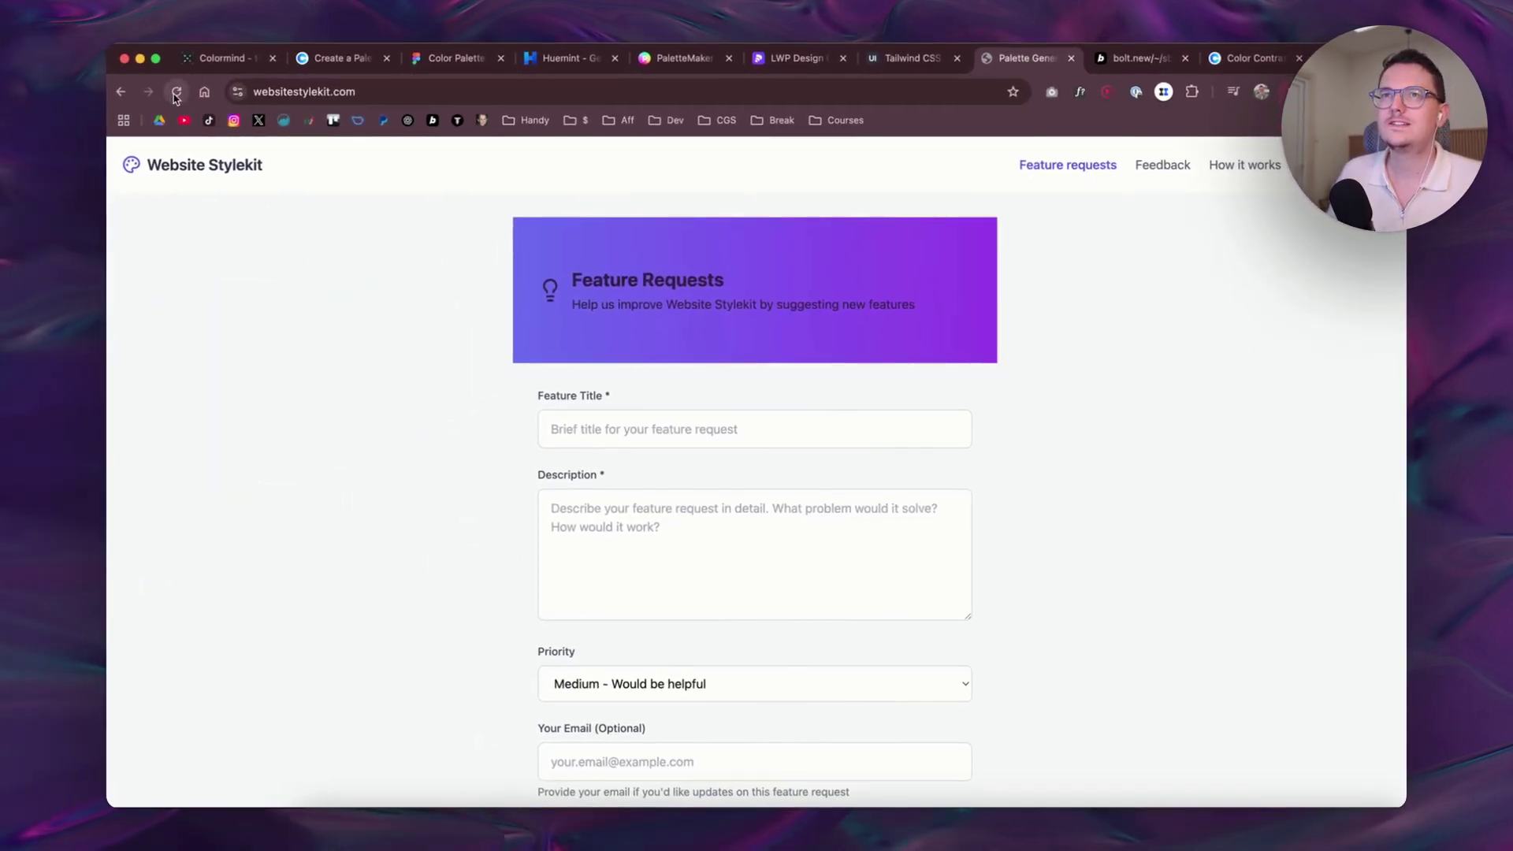
pyautogui.click(203, 93)
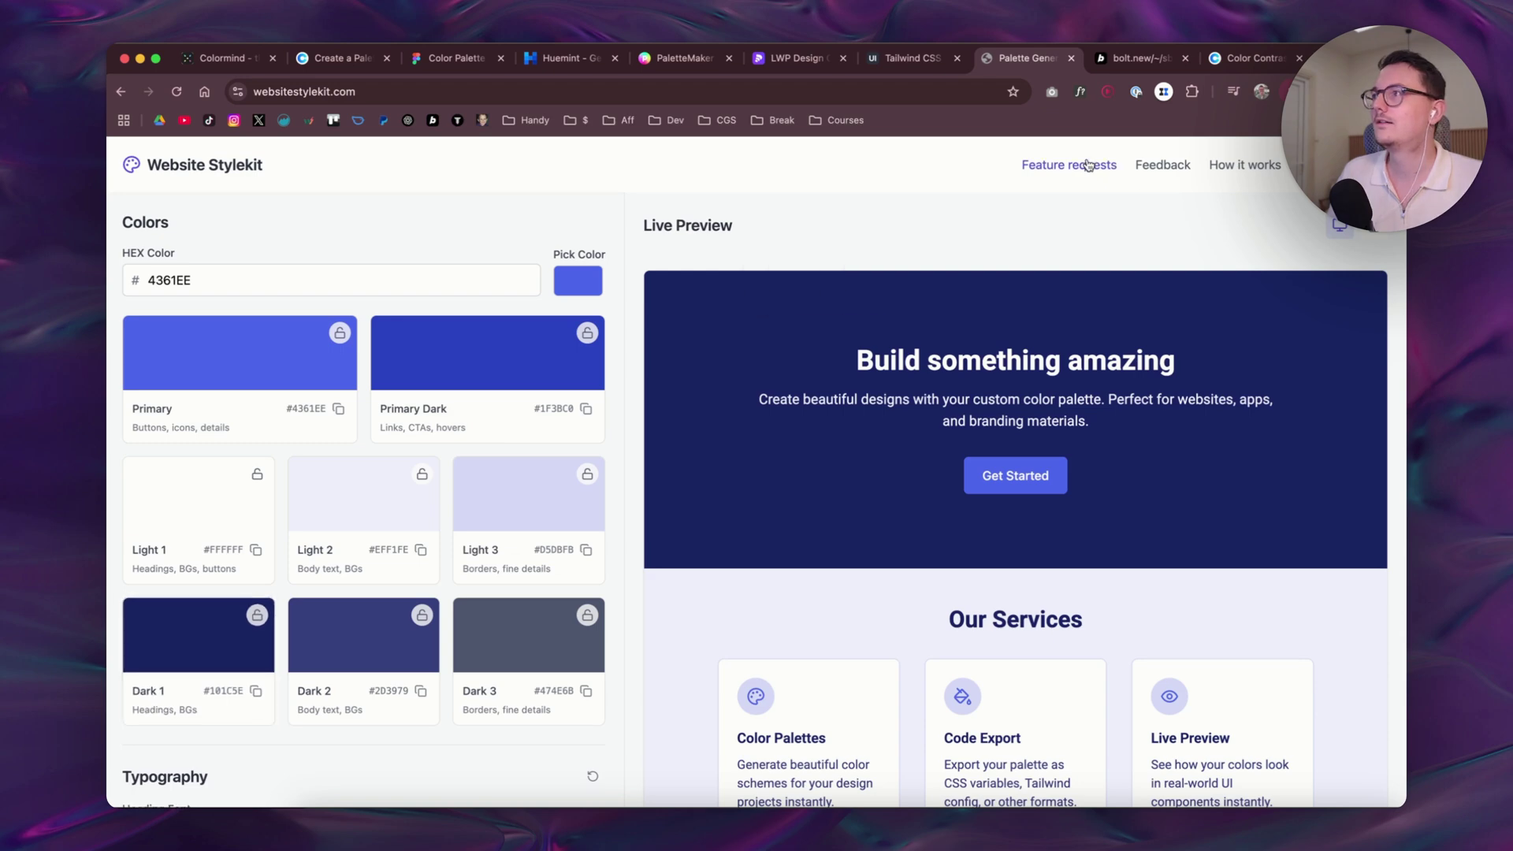
pyautogui.click(1088, 165)
pyautogui.click(1175, 174)
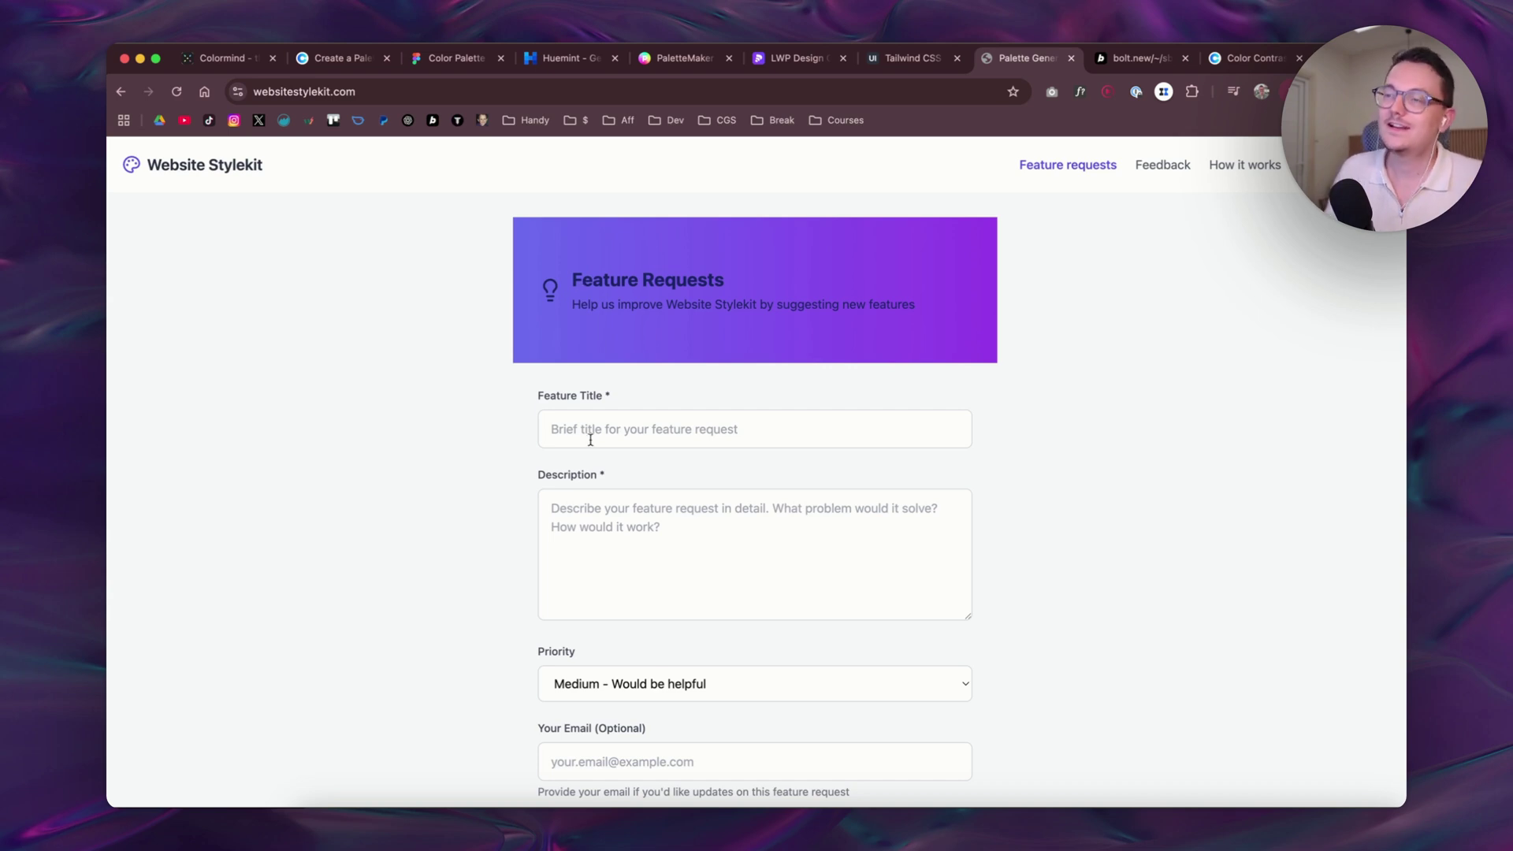
pyautogui.scroll(-2, 589, 442)
pyautogui.scroll(-3, 588, 446)
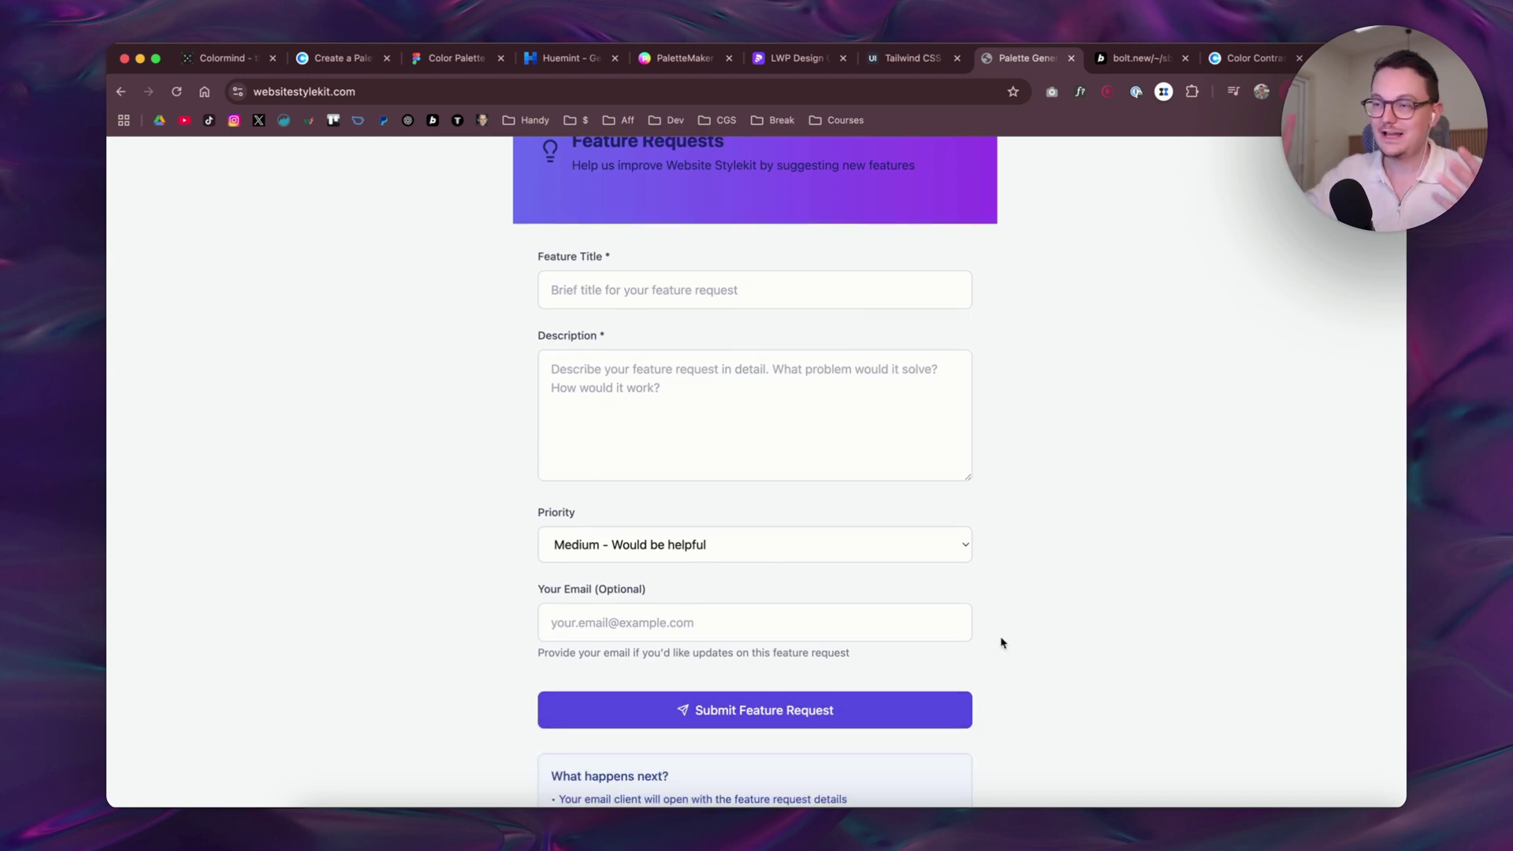
pyautogui.scroll(3, 1037, 607)
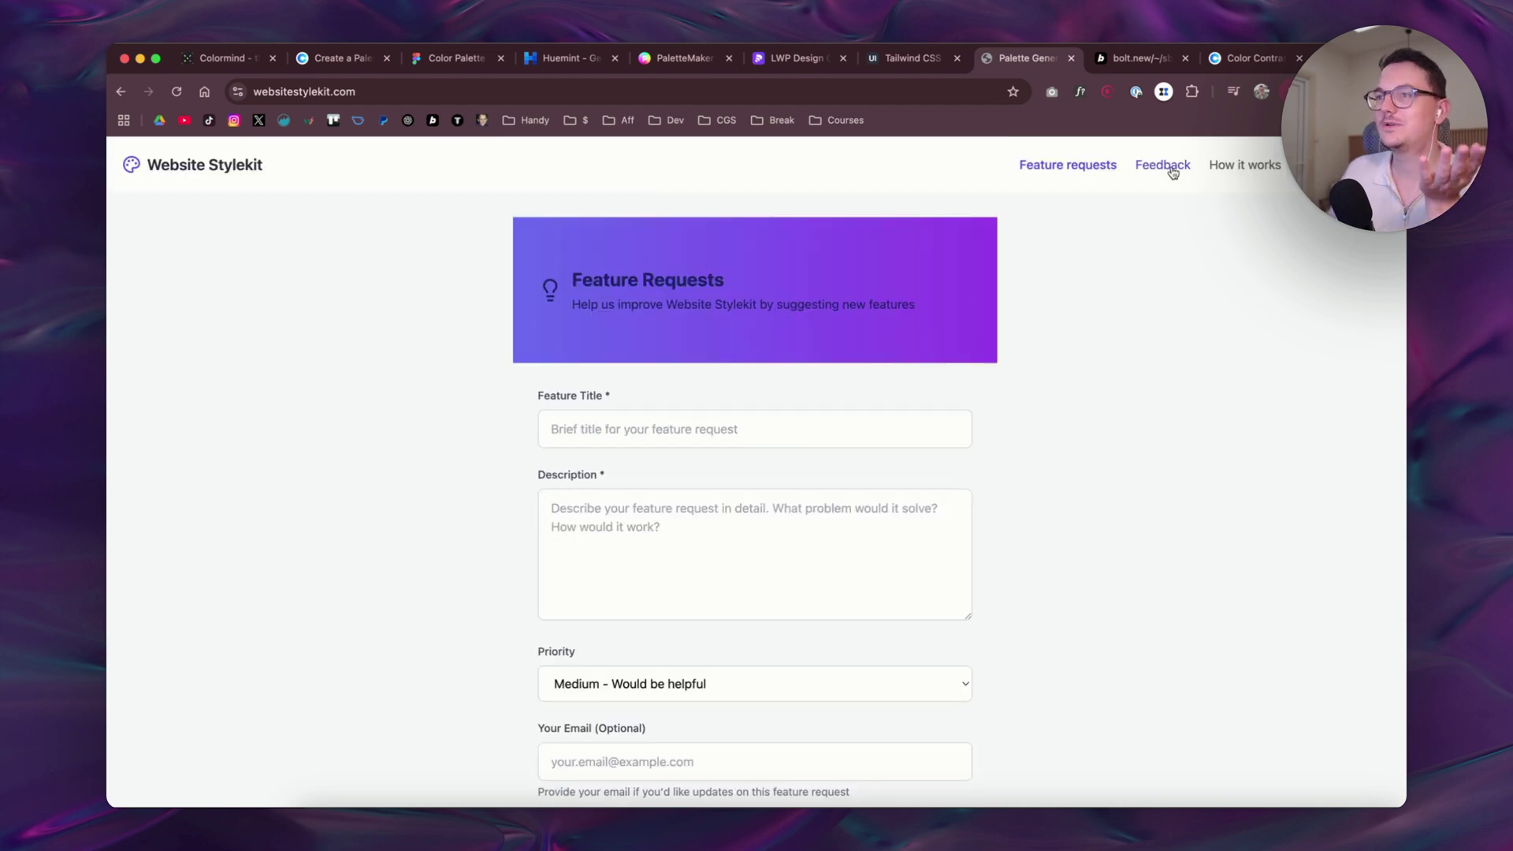
# Look over the Feedback form, then bring up the How it works video
pyautogui.click(1165, 167)
pyautogui.scroll(-5, 1075, 530)
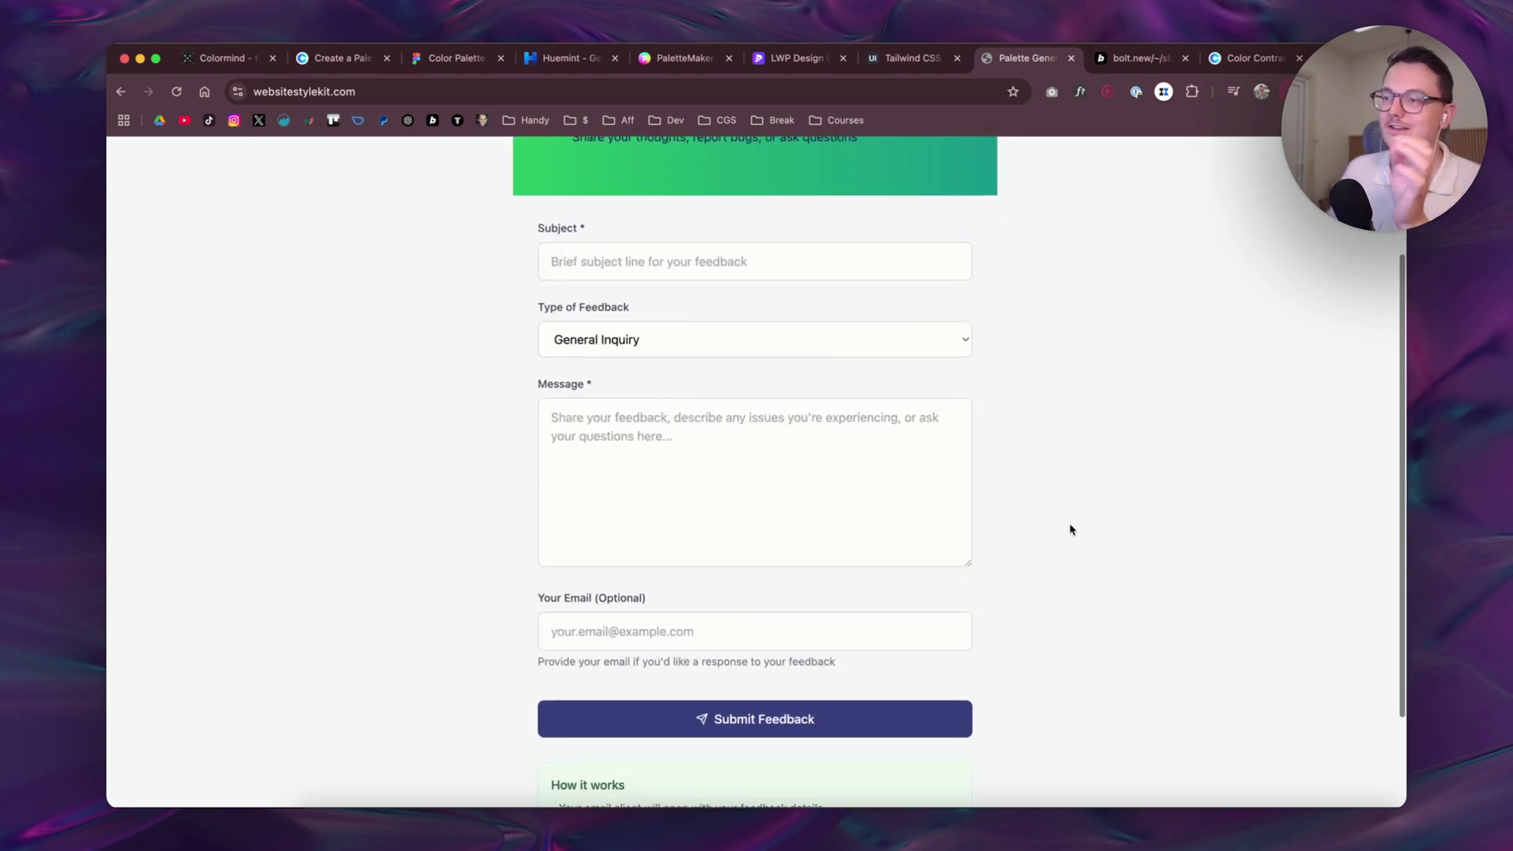
pyautogui.scroll(5, 1071, 529)
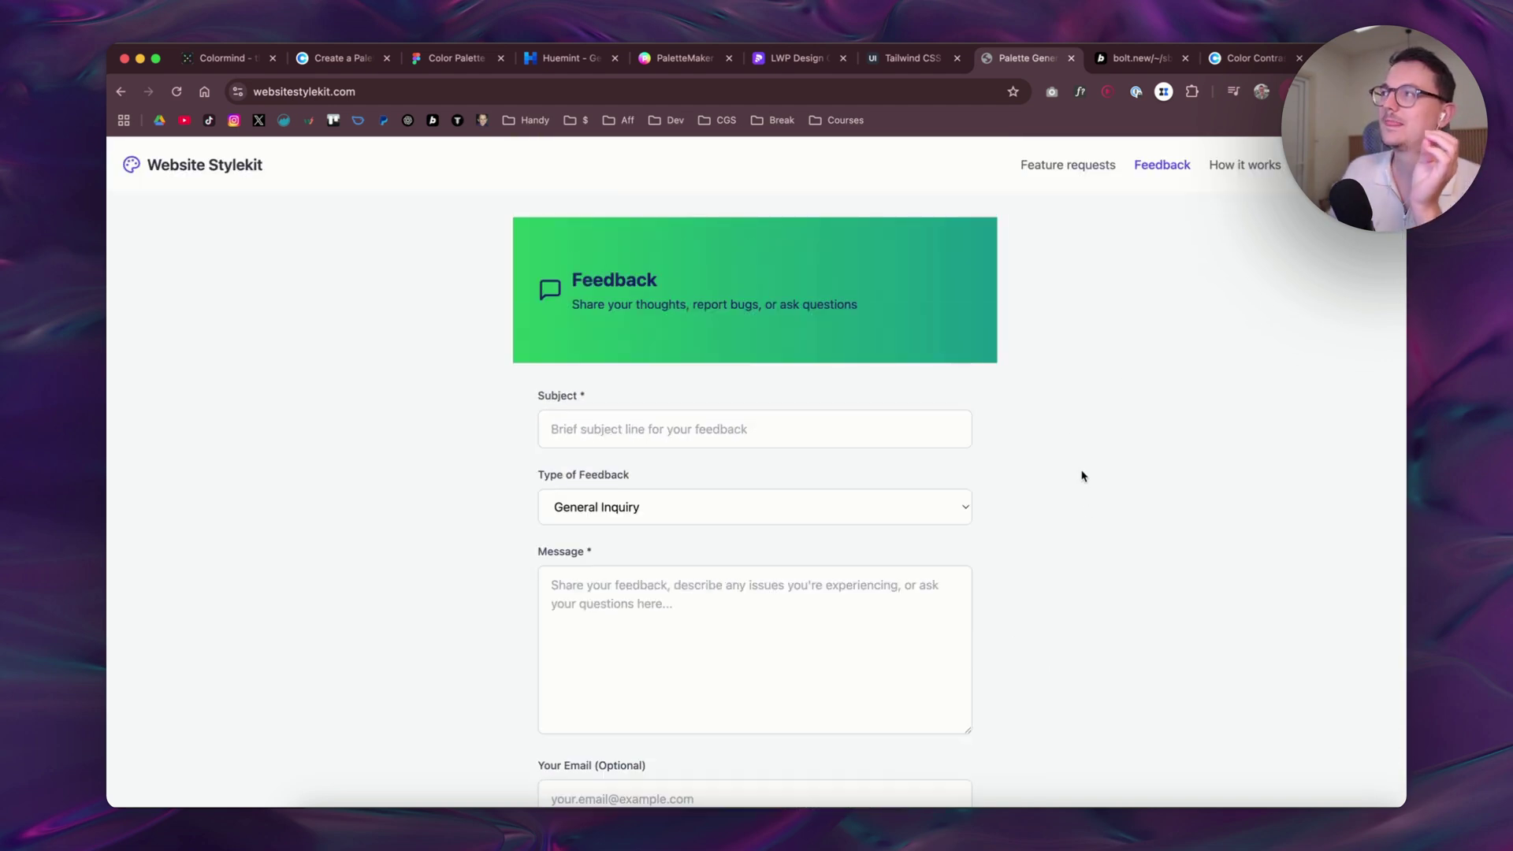
pyautogui.click(1247, 170)
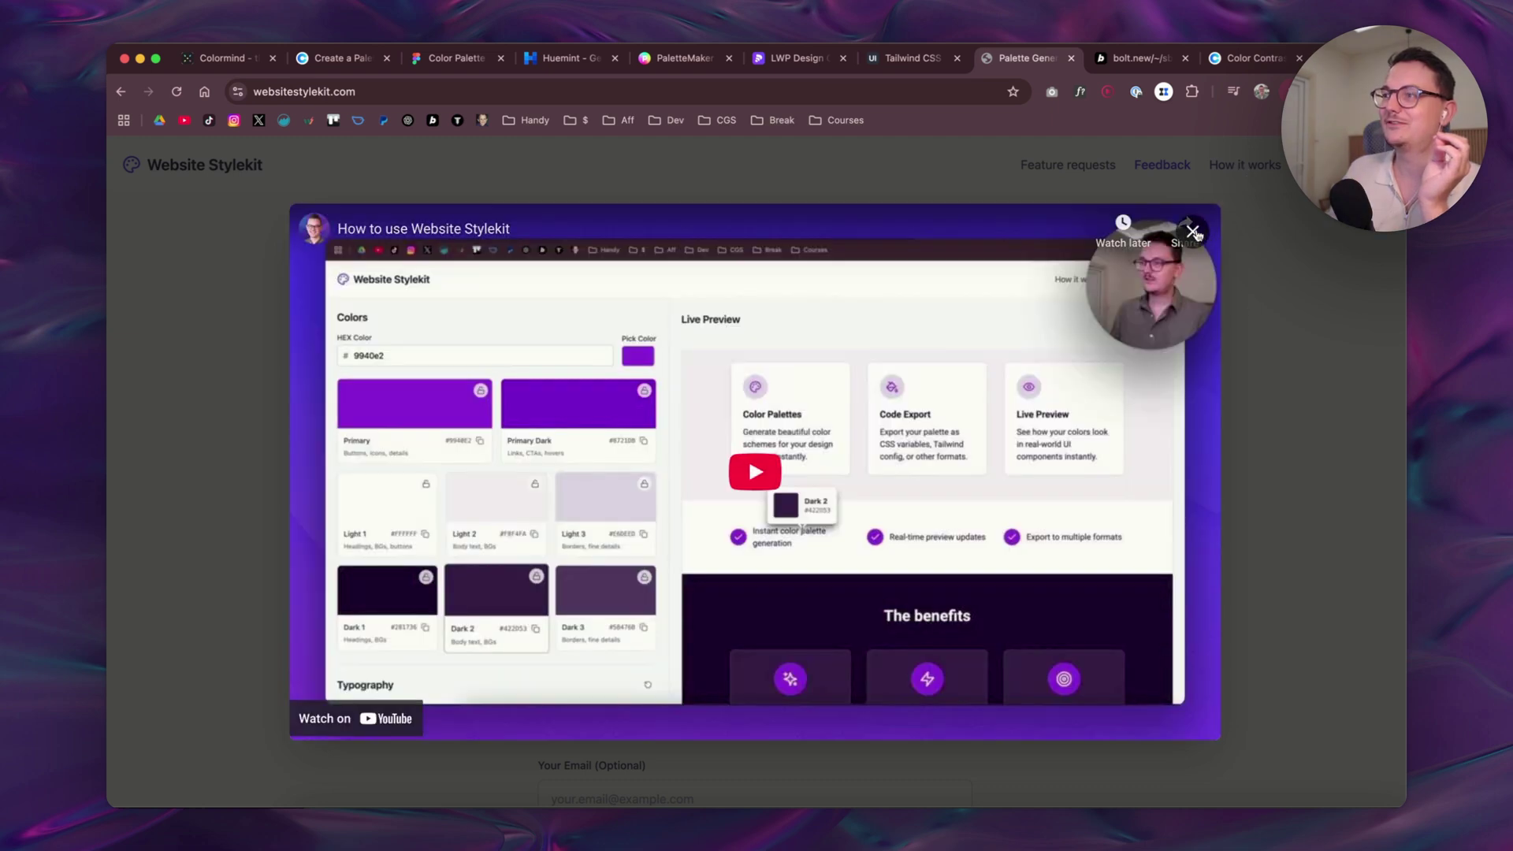
# Close the 'How to use Website Stylekit' video dialog over the Feedback form
pyautogui.click(1193, 232)
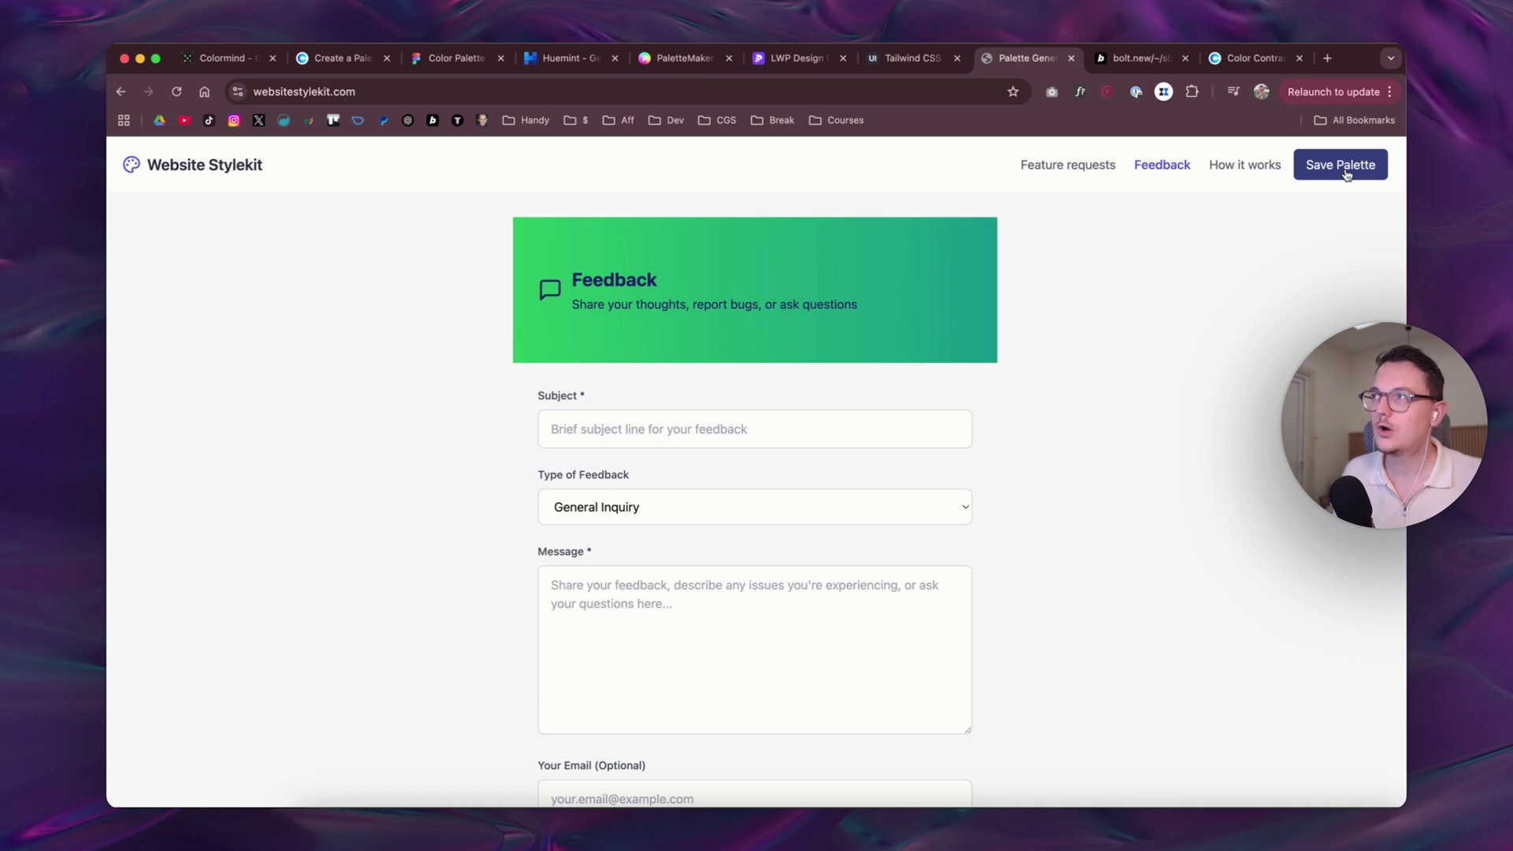
# Return to the blue 4361EE palette page and scroll its Live Preview and Colors panel
pyautogui.click(236, 165)
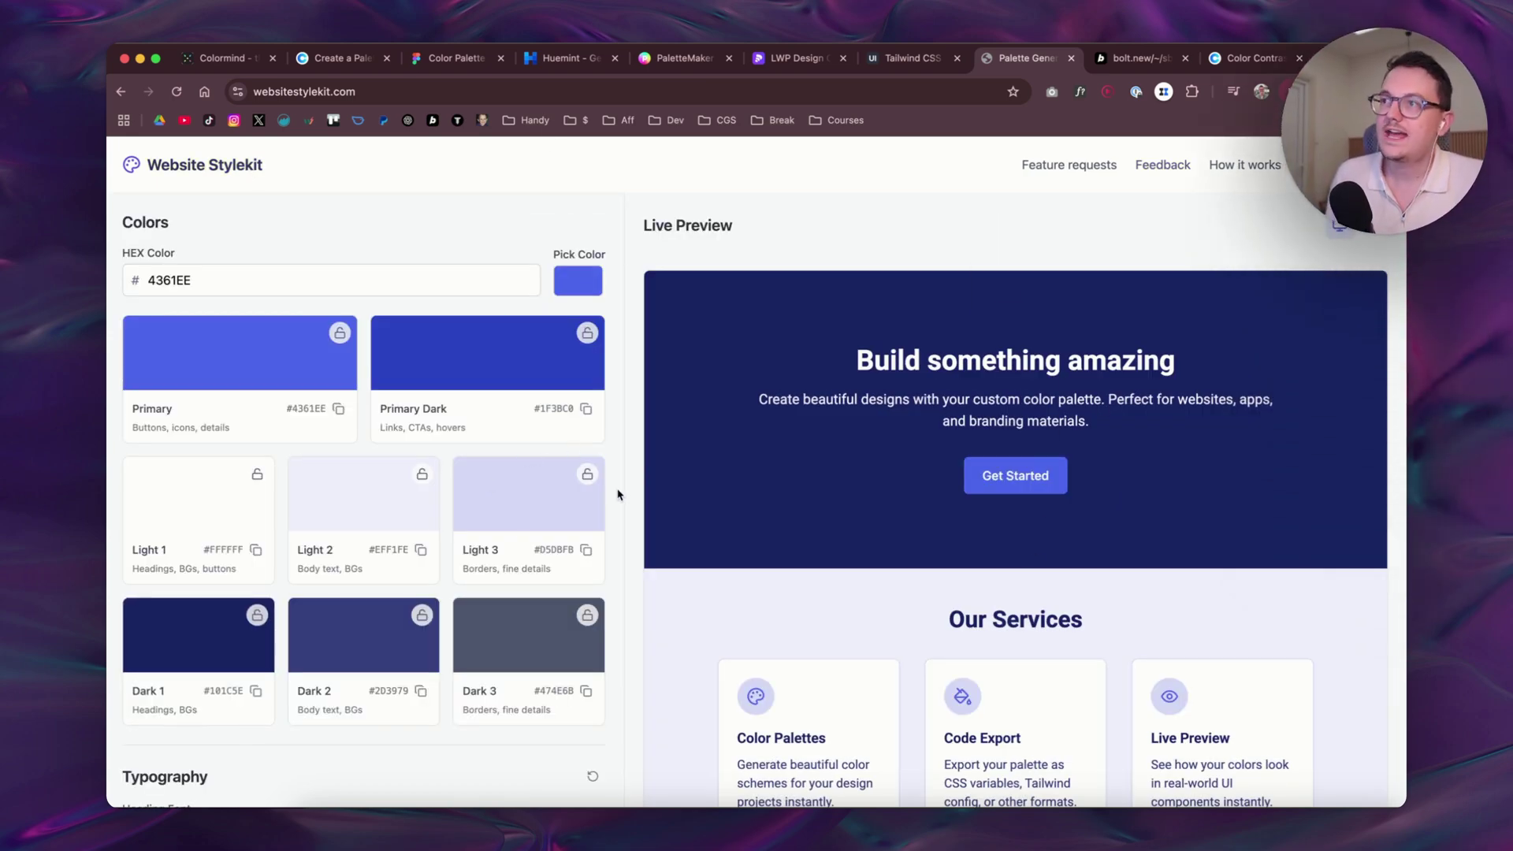
pyautogui.moveTo(197, 639); pyautogui.dragTo(822, 451)
pyautogui.scroll(-10, 823, 449)
pyautogui.scroll(-5, 871, 418)
pyautogui.scroll(10, 1216, 552)
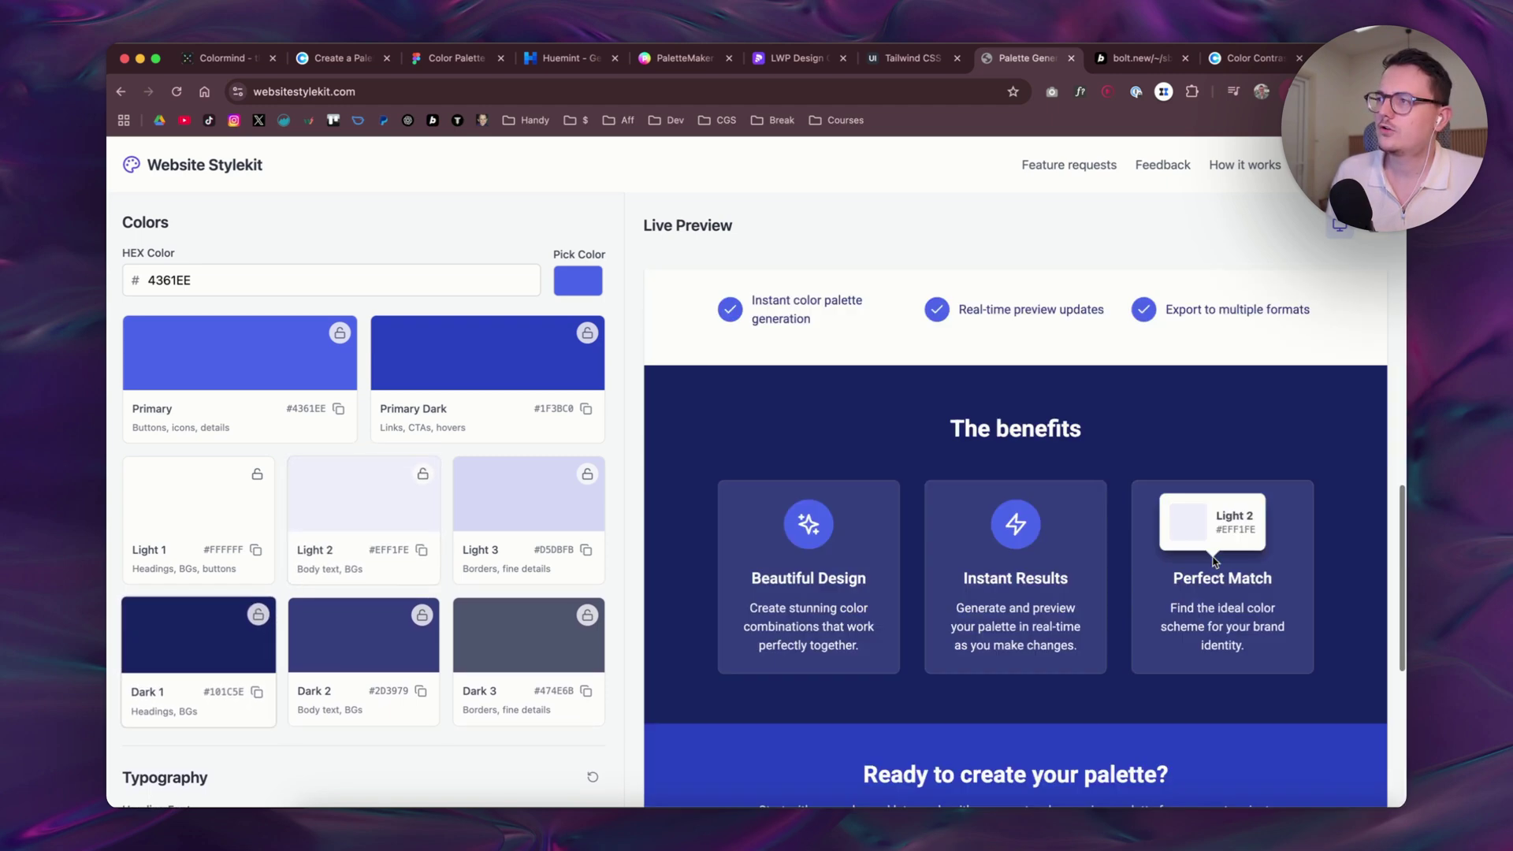
pyautogui.scroll(3, 945, 472)
pyautogui.scroll(-7, 876, 427)
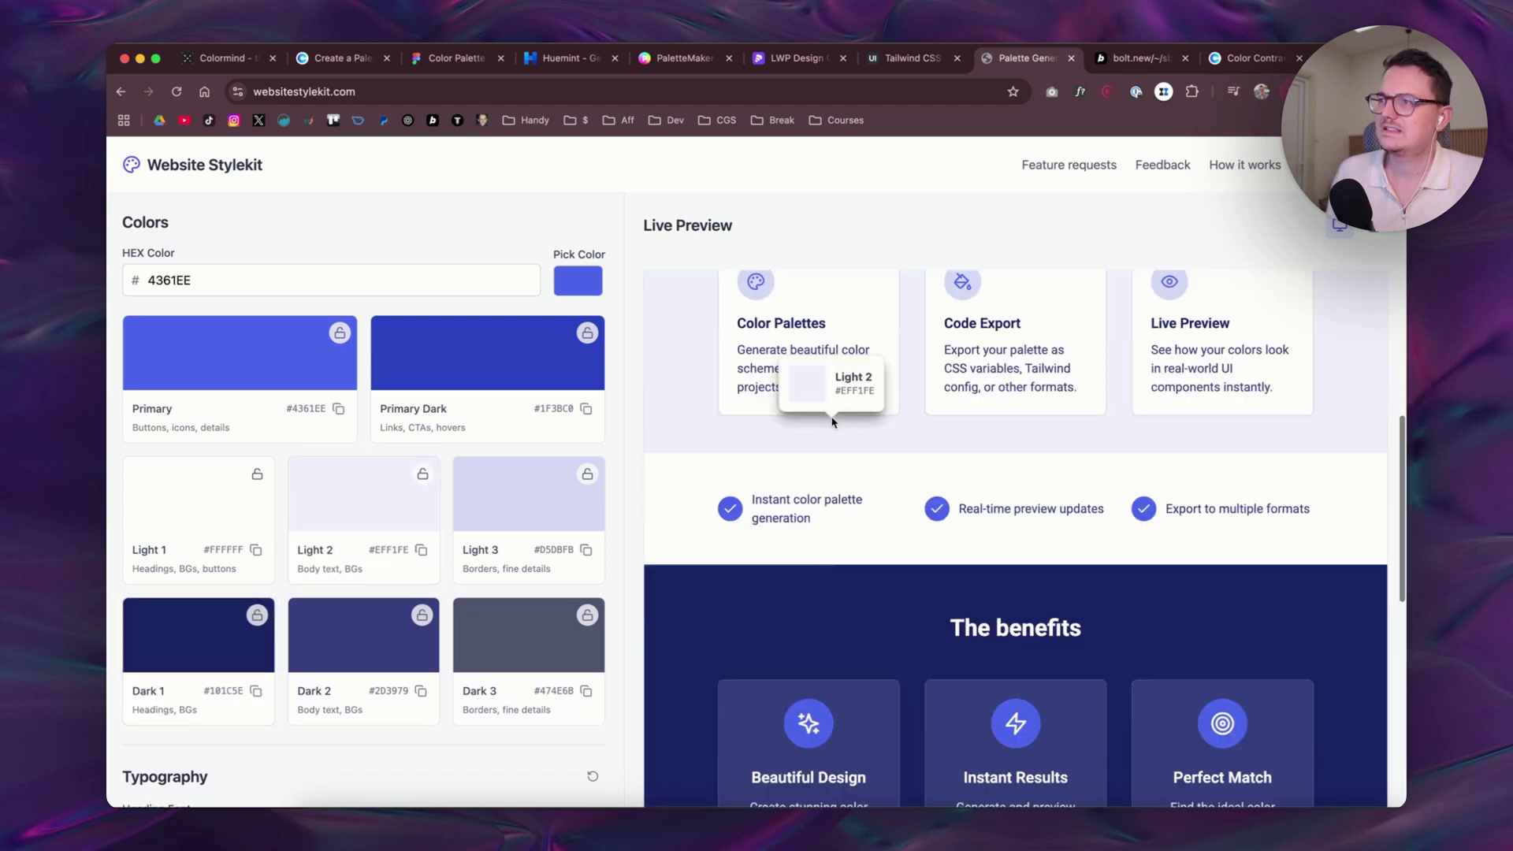
pyautogui.scroll(-6, 870, 581)
pyautogui.scroll(12, 956, 523)
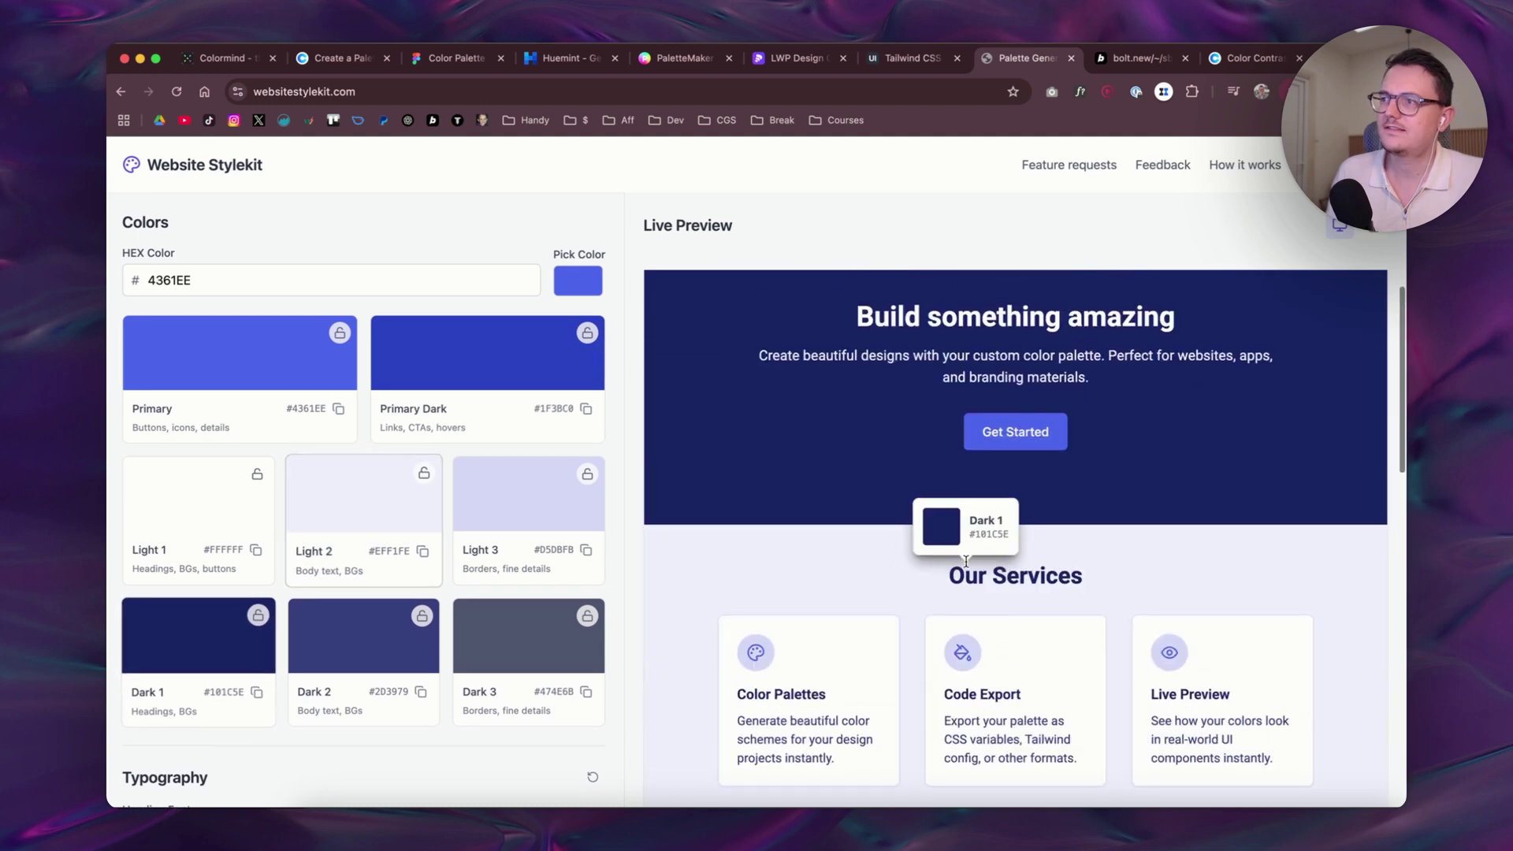
pyautogui.scroll(-2, 552, 552)
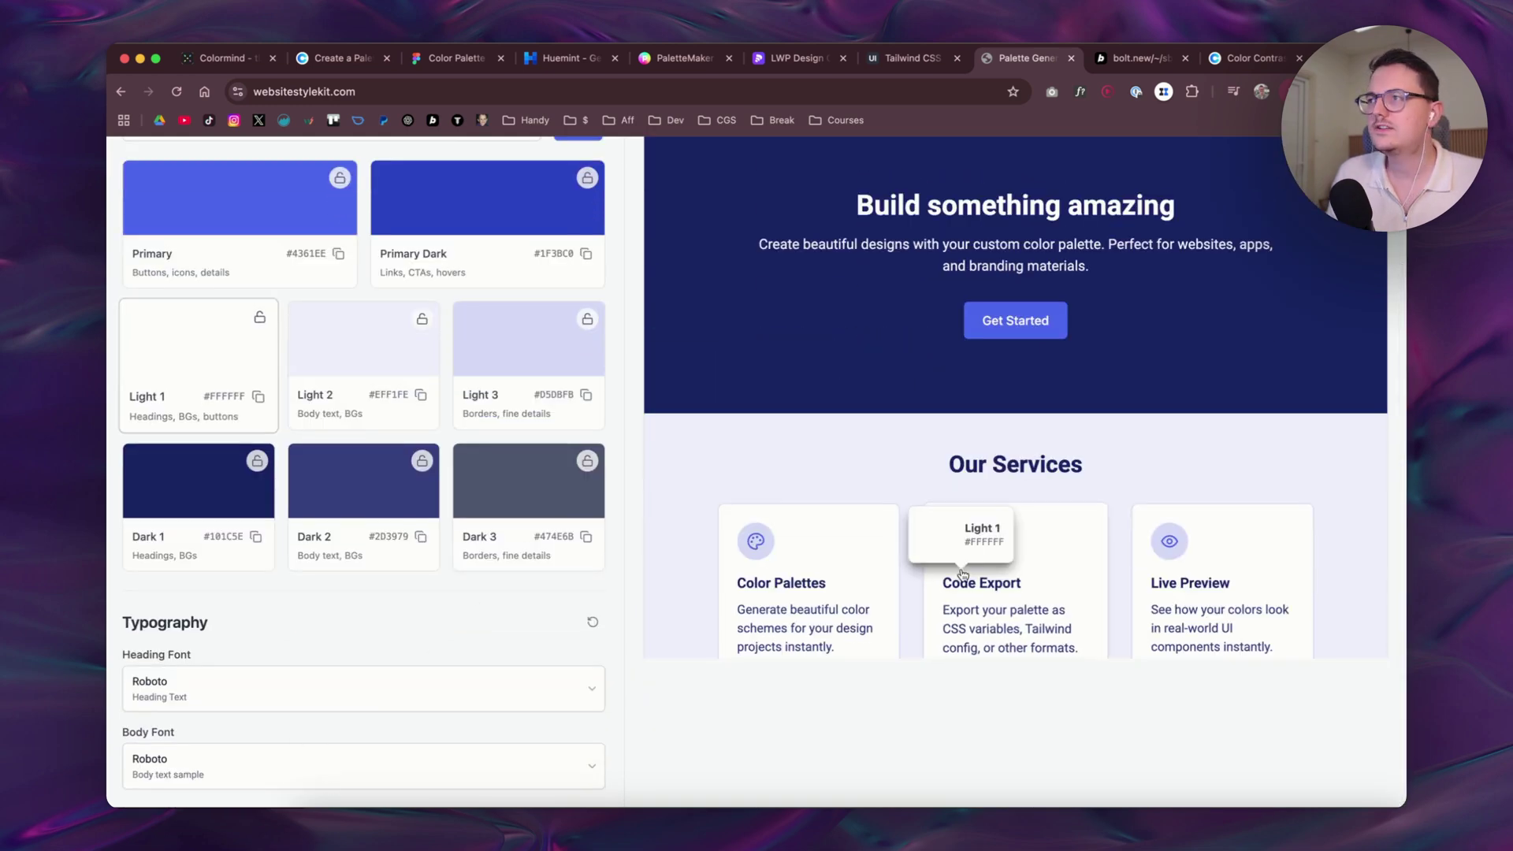
pyautogui.scroll(1, 1016, 488)
pyautogui.scroll(3, 1063, 398)
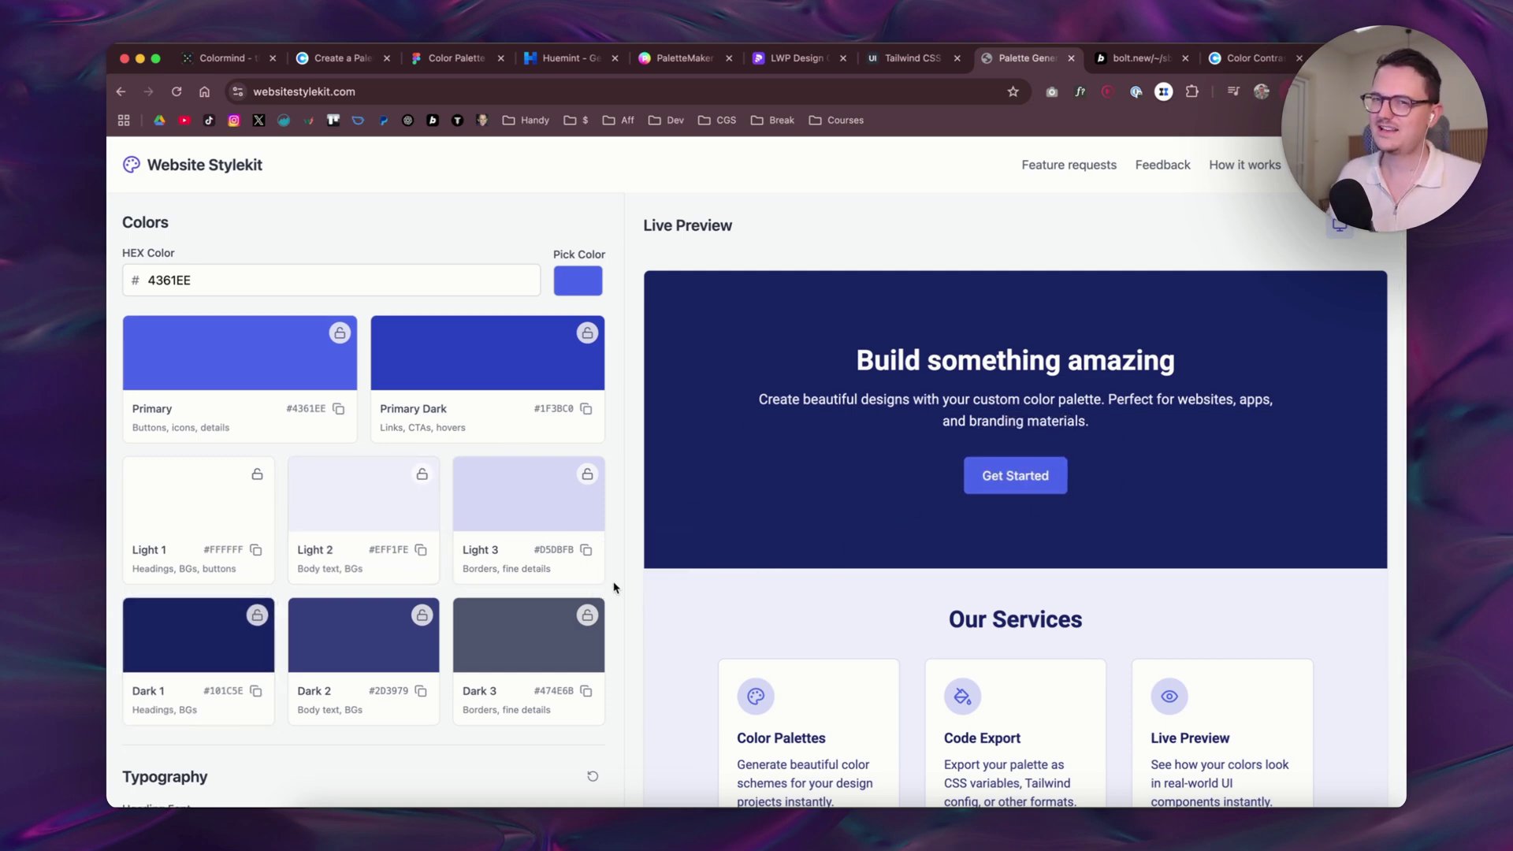
pyautogui.moveTo(1245, 517)
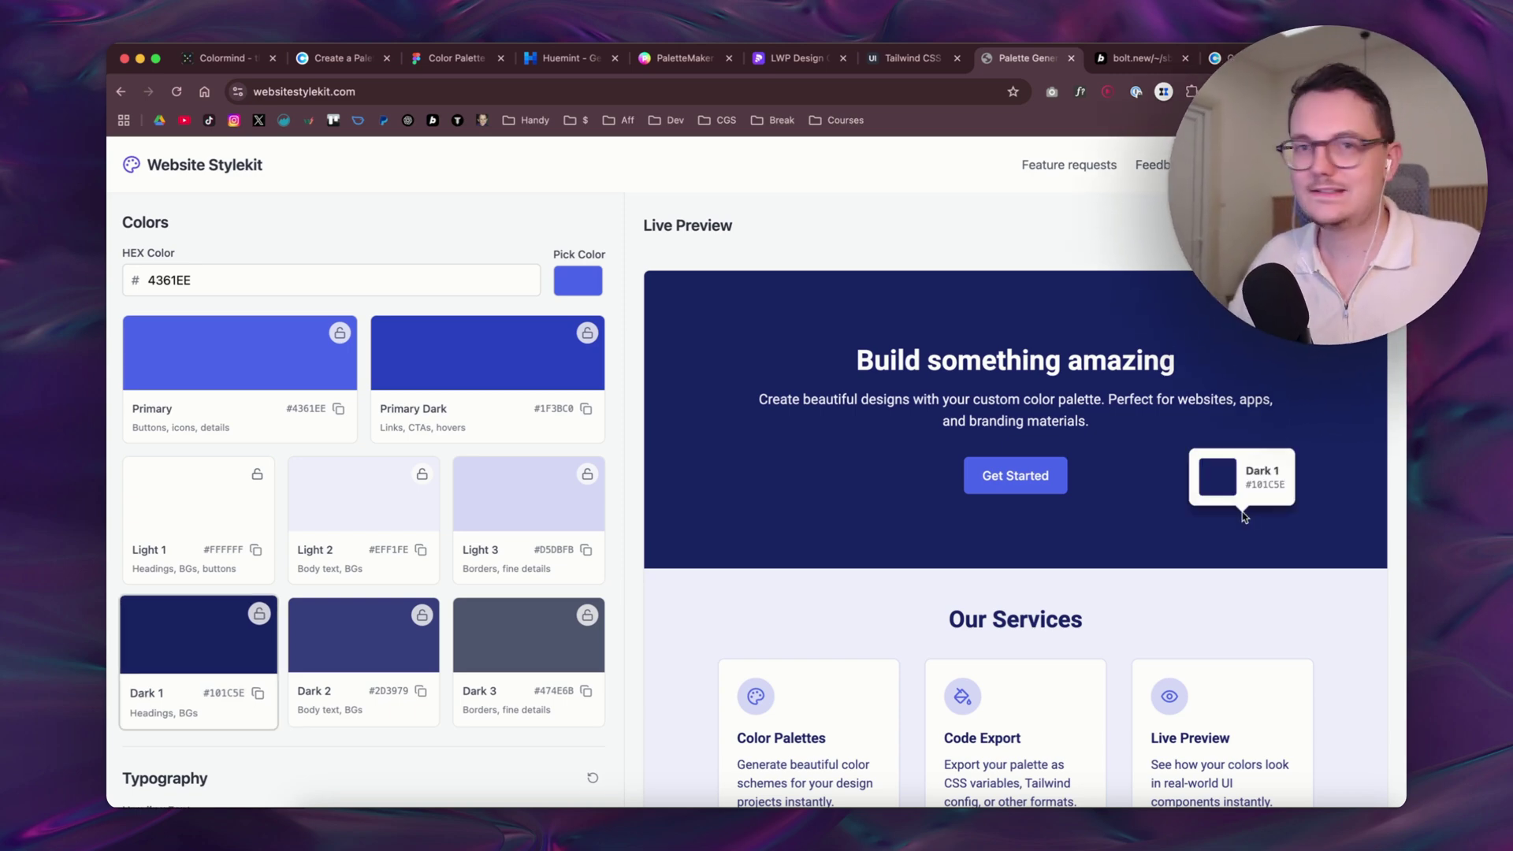